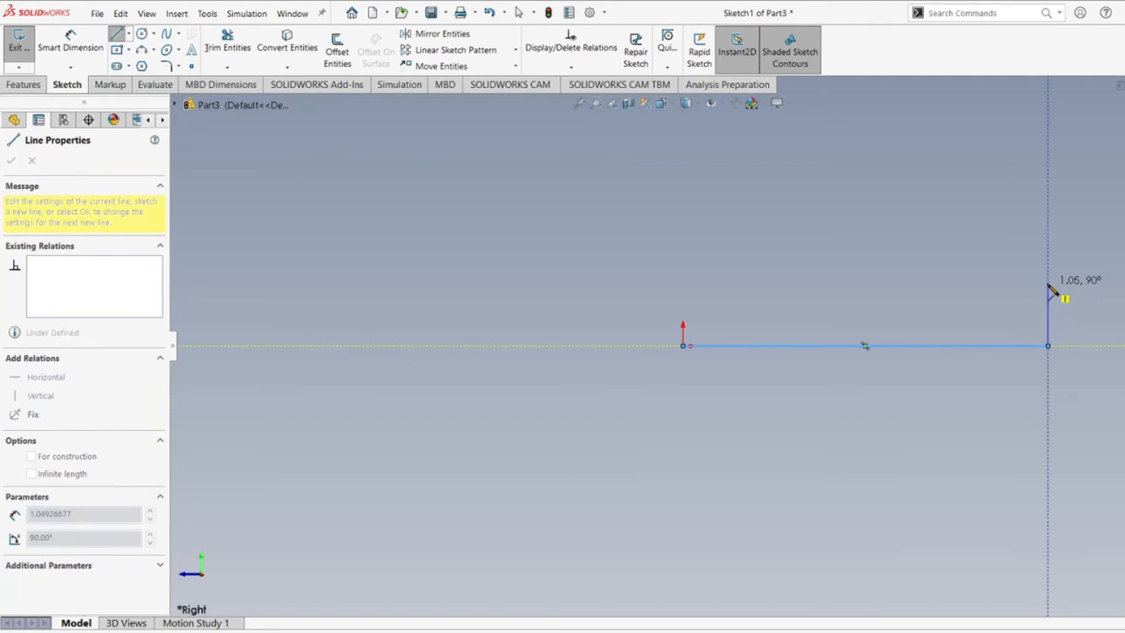
- Complete the stepped profile with horizontal and vertical lines, closing it at the origin with a vertical edge about 2.91 in long
click(979, 283)
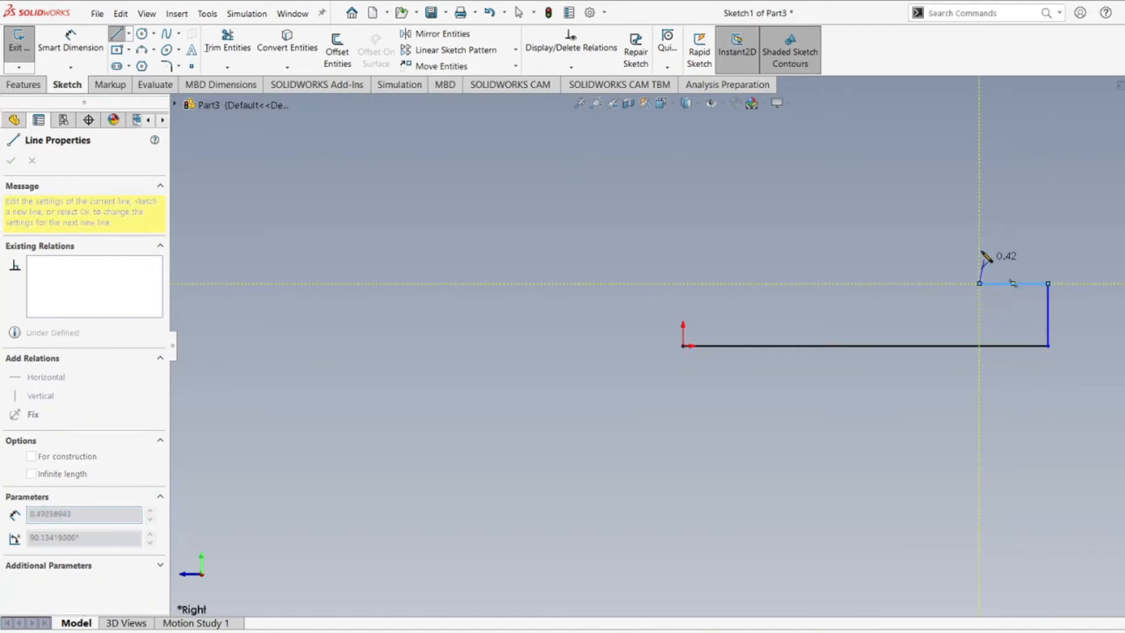
click(978, 239)
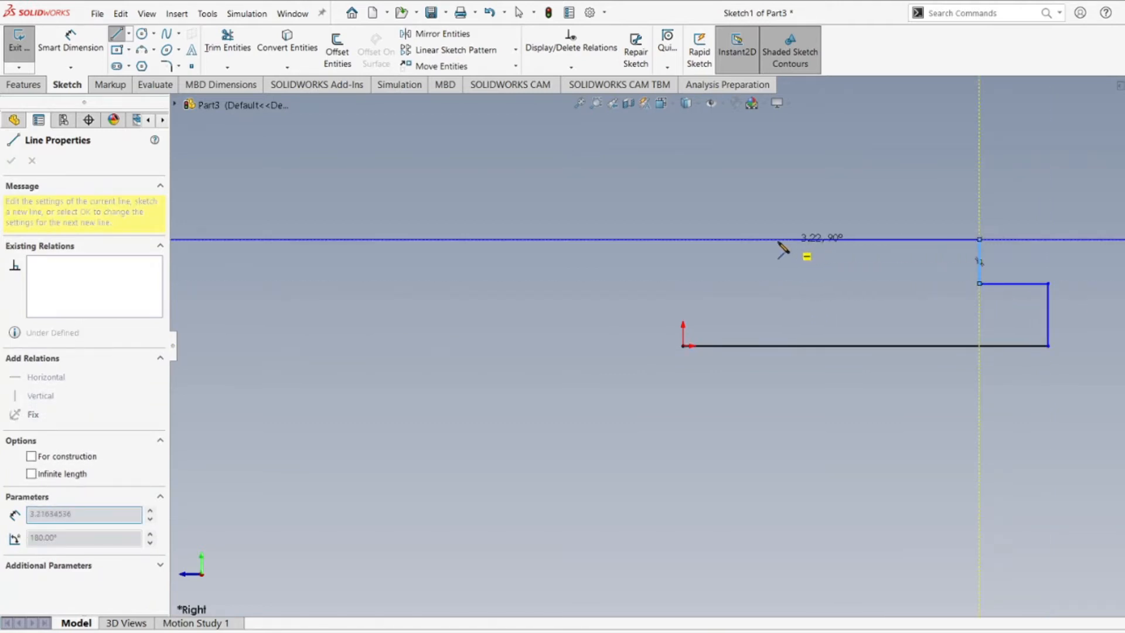
click(744, 239)
click(744, 174)
click(682, 174)
click(683, 345)
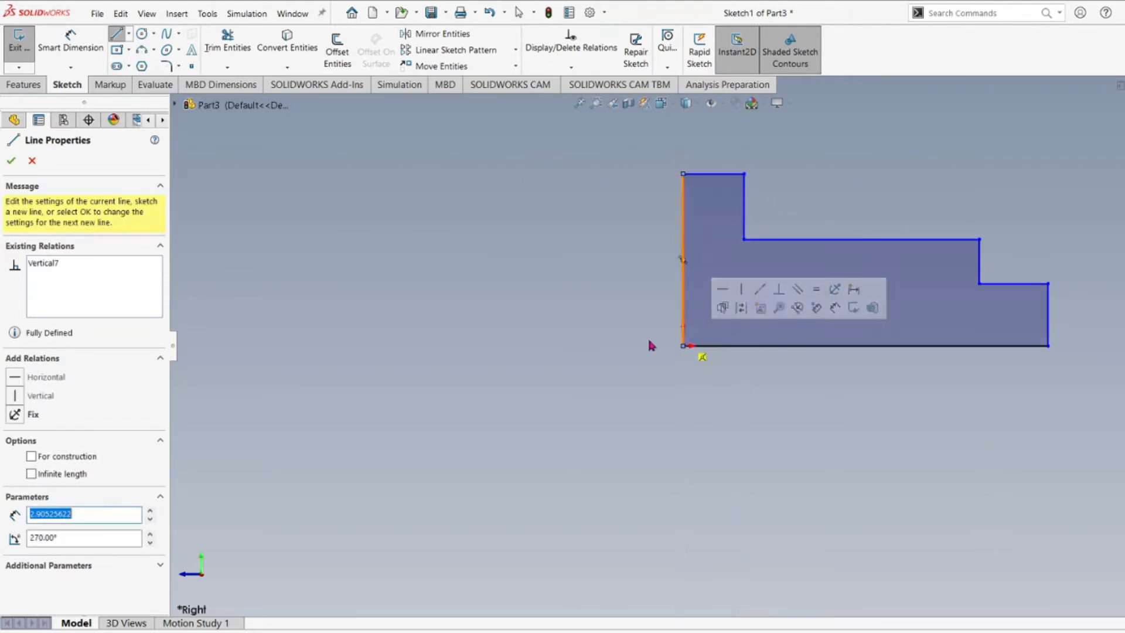
click(11, 160)
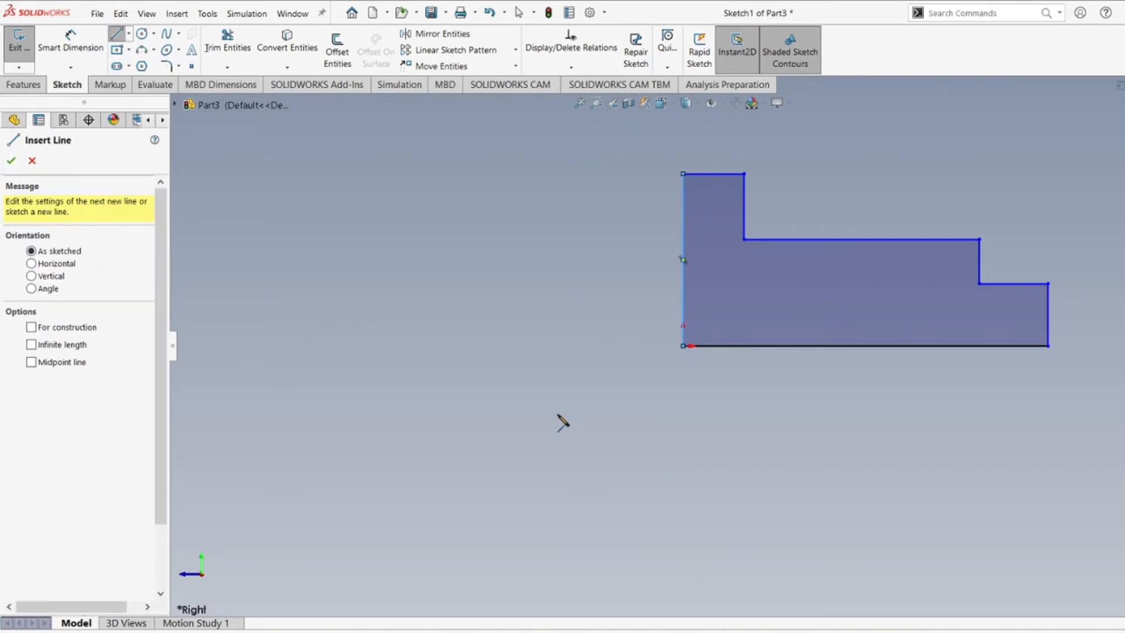
click(11, 160)
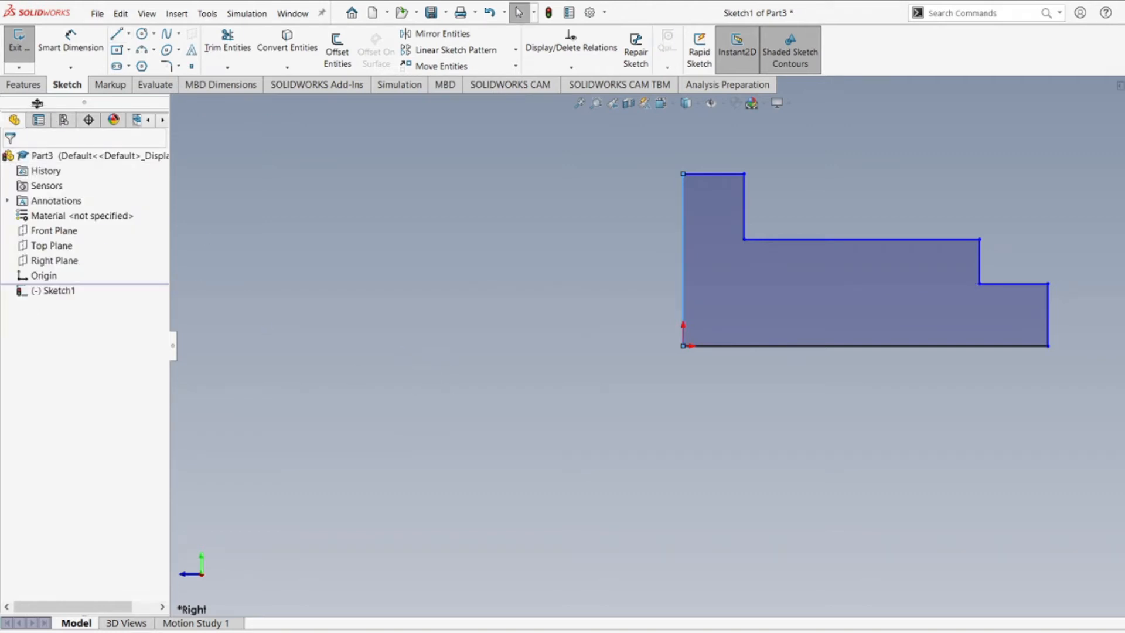
- Revolve the stepped profile 360° as a boss, using its long horizontal base line as the axis of revolution
click(24, 86)
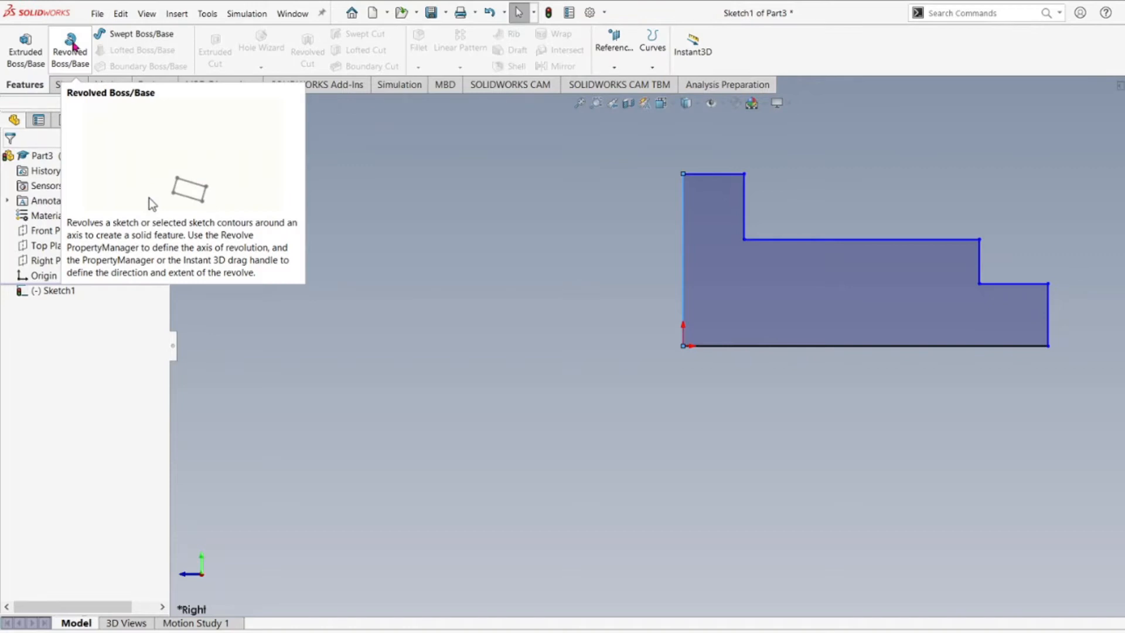
click(71, 47)
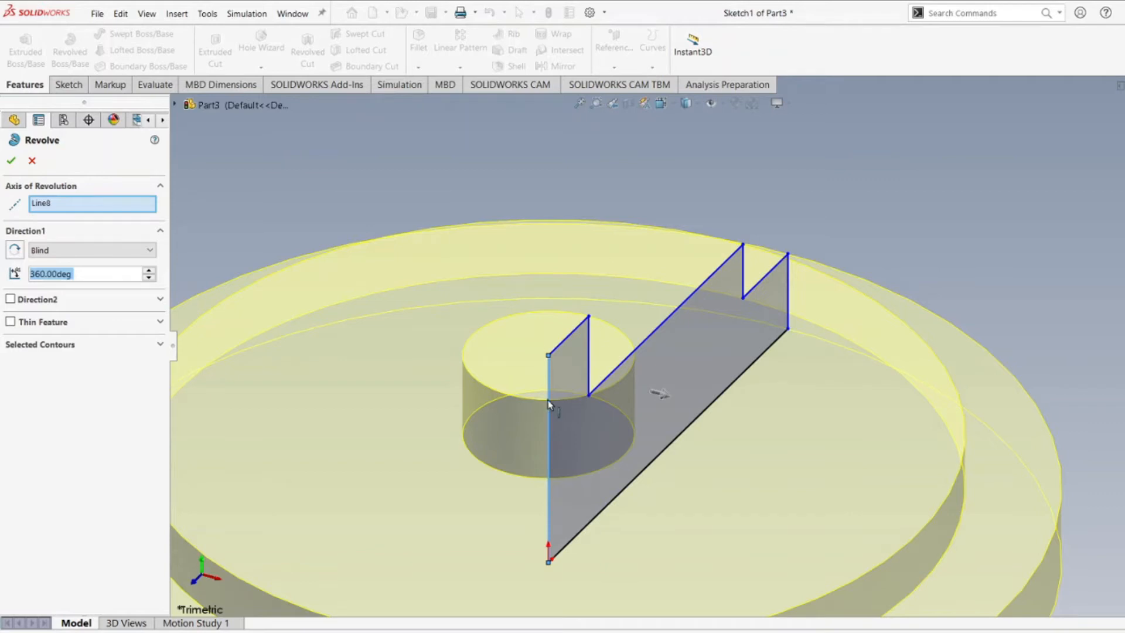
click(96, 206)
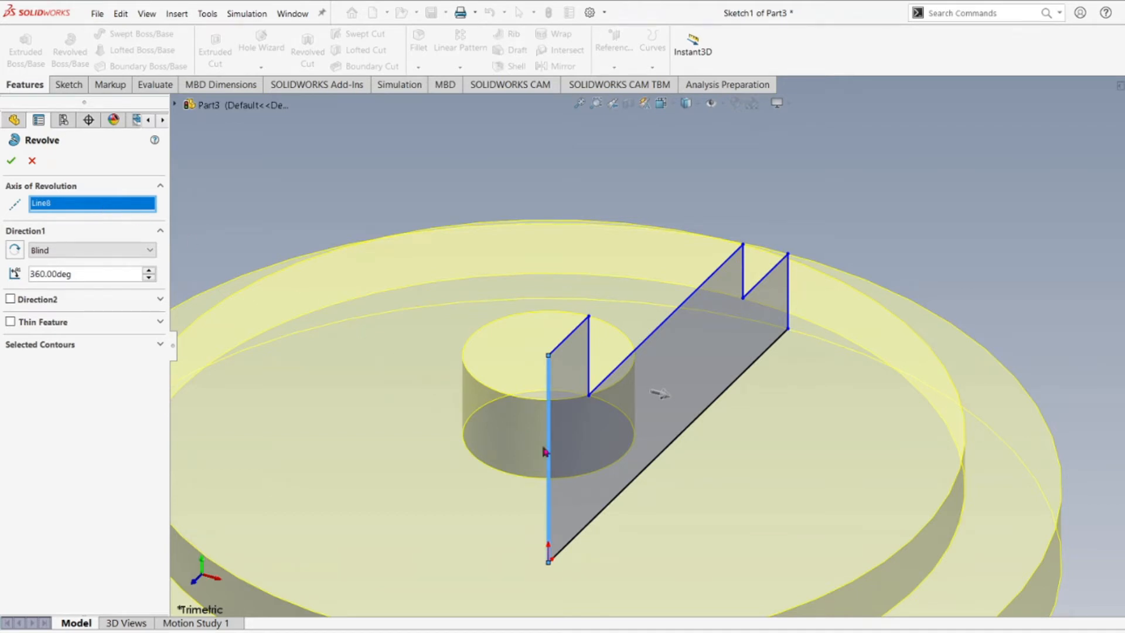
click(627, 492)
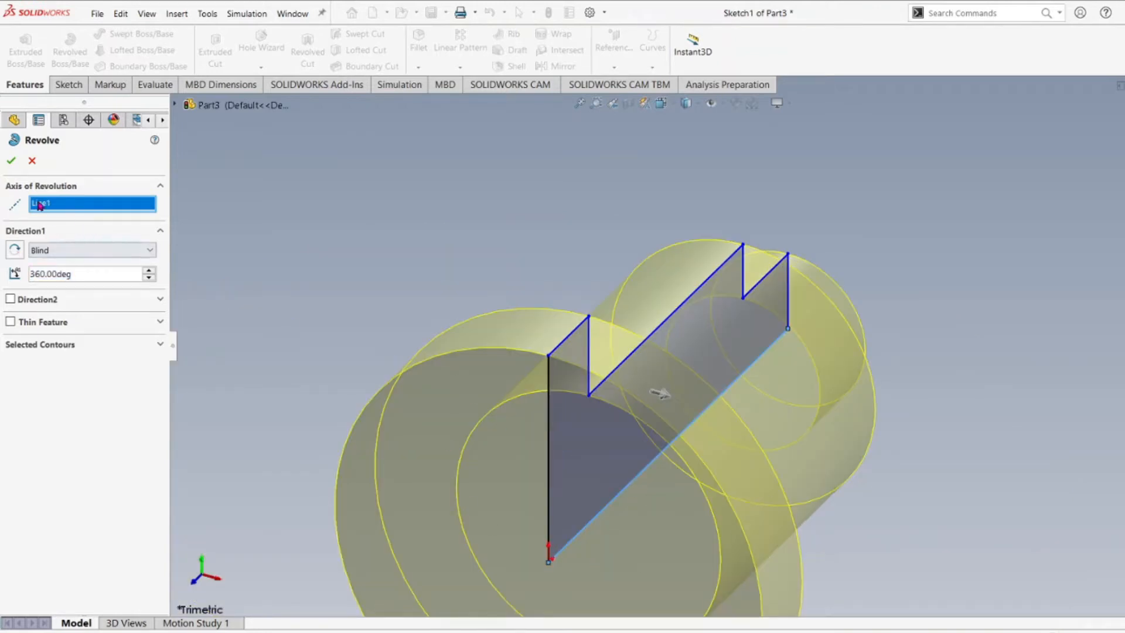
click(11, 160)
- Examine the flange and the two smaller cylinders of the revolved part from several angles
scroll(571, 463, up, 1)
middle_drag(666, 394, 593, 387)
scroll(742, 379, down, 3)
middle_drag(742, 378, 673, 386)
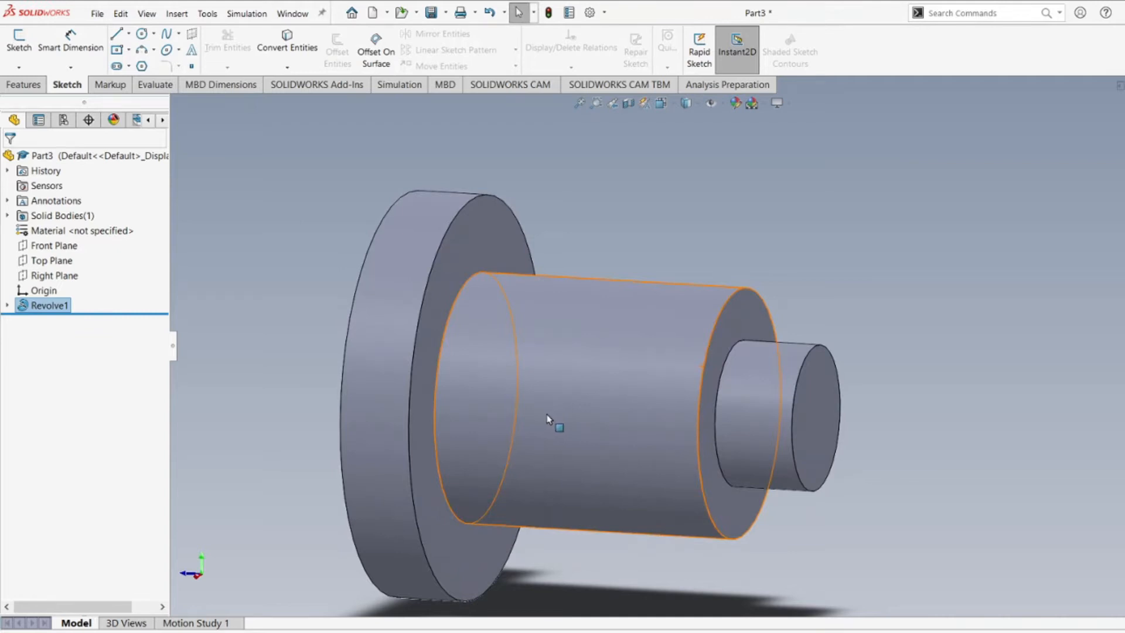
scroll(547, 418, up, 2)
middle_drag(585, 416, 620, 392)
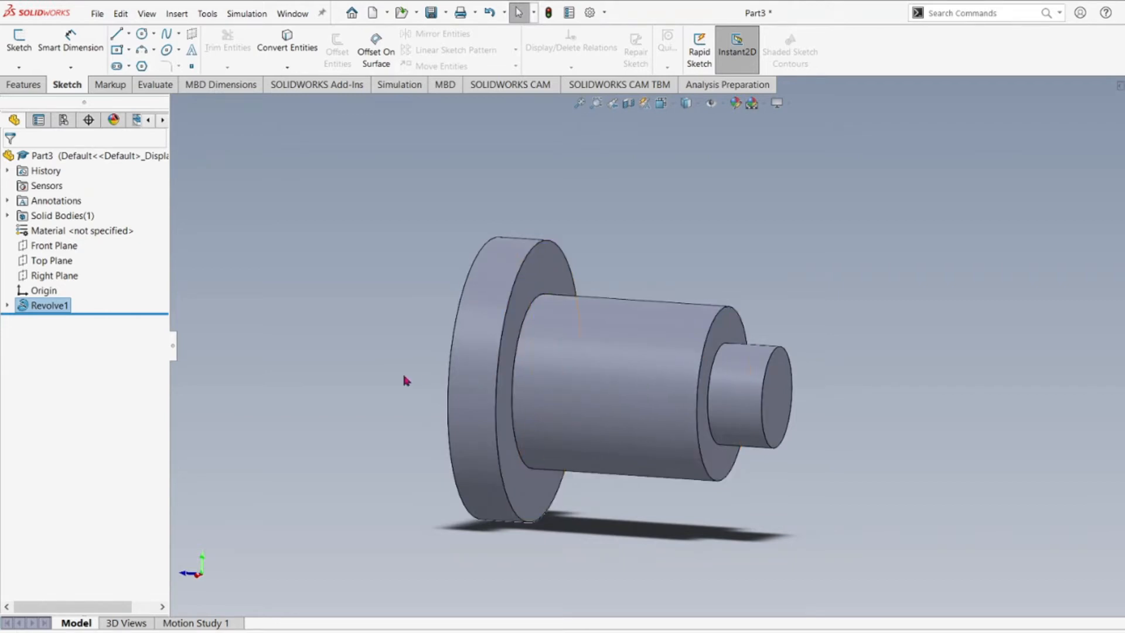
scroll(581, 335, down, 3)
scroll(588, 335, up, 2)
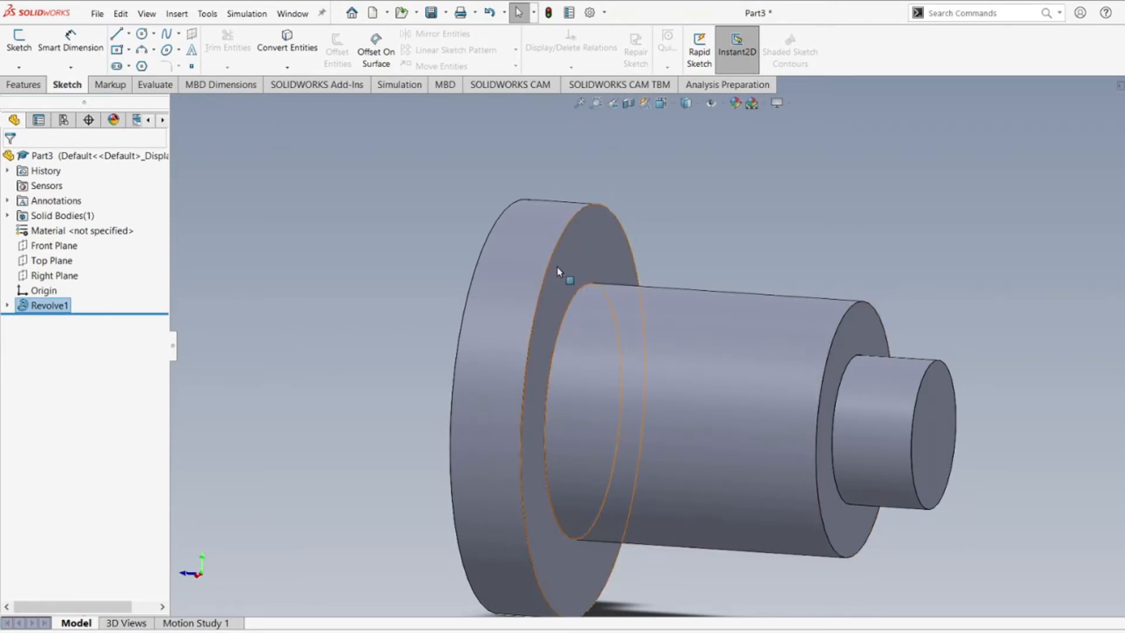
middle_drag(526, 292, 551, 287)
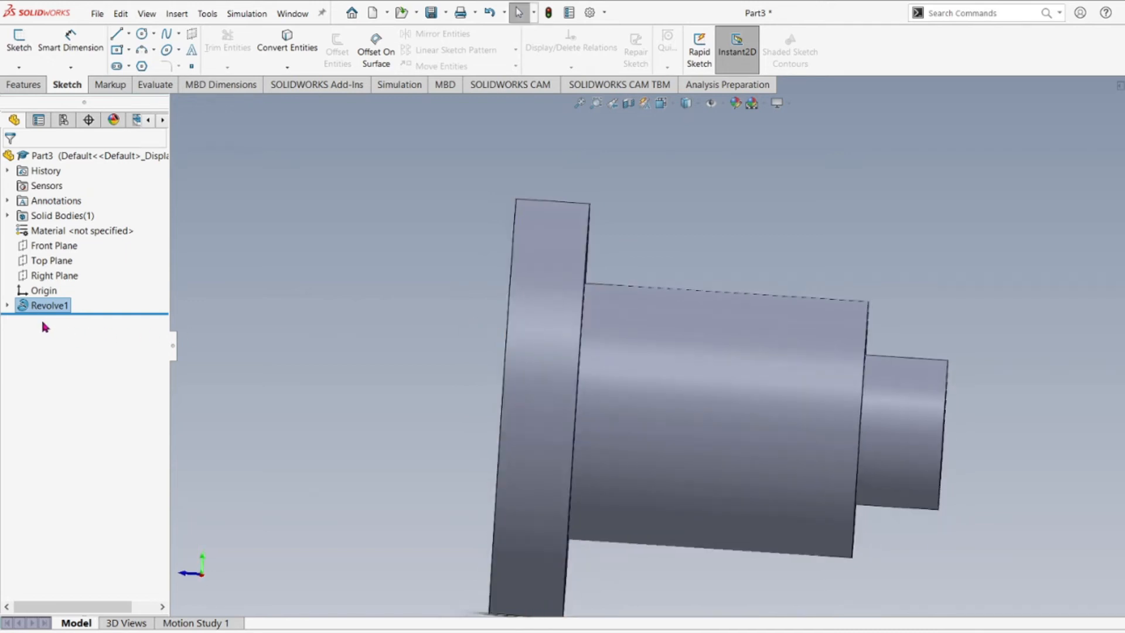
- Reopen the revolve's profile sketch for editing and orient the view normal to it
click(7, 306)
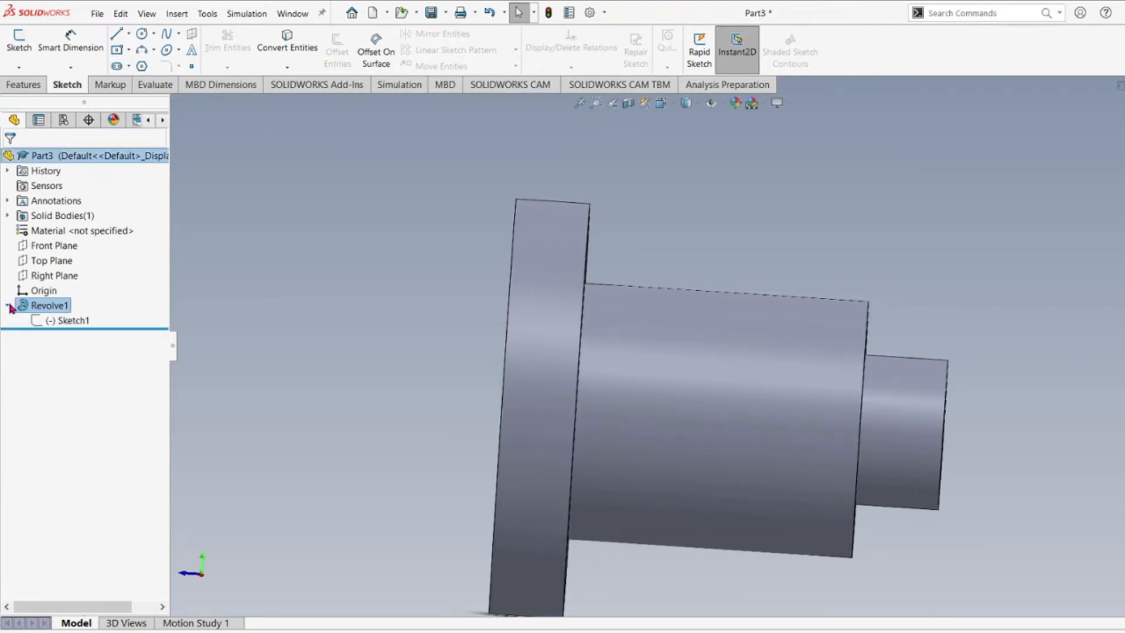
right_click(63, 322)
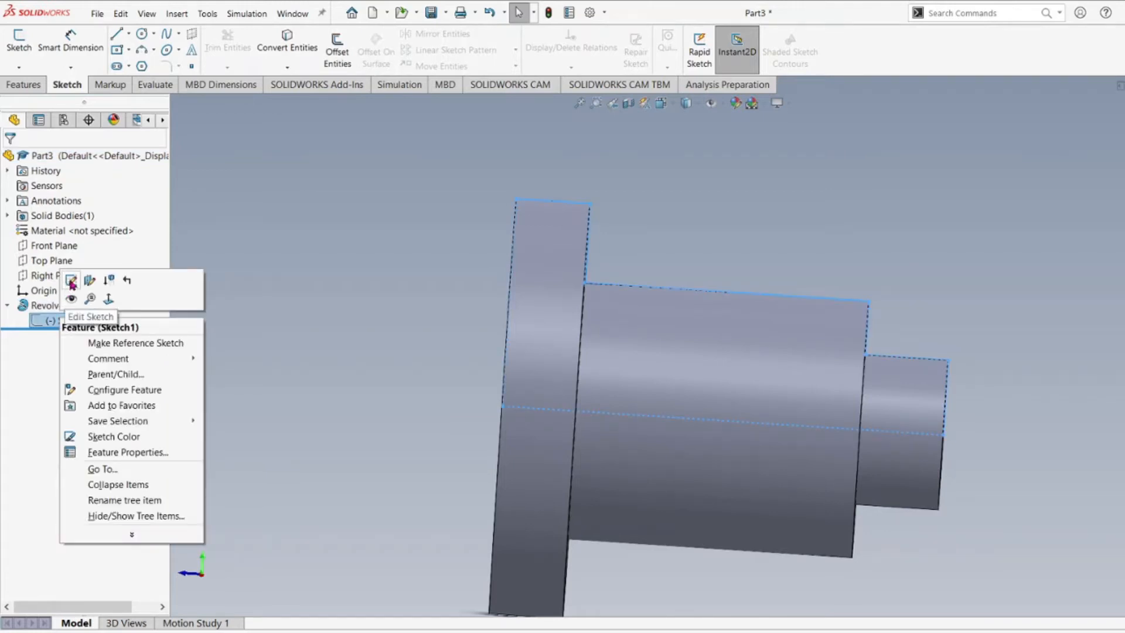
click(71, 283)
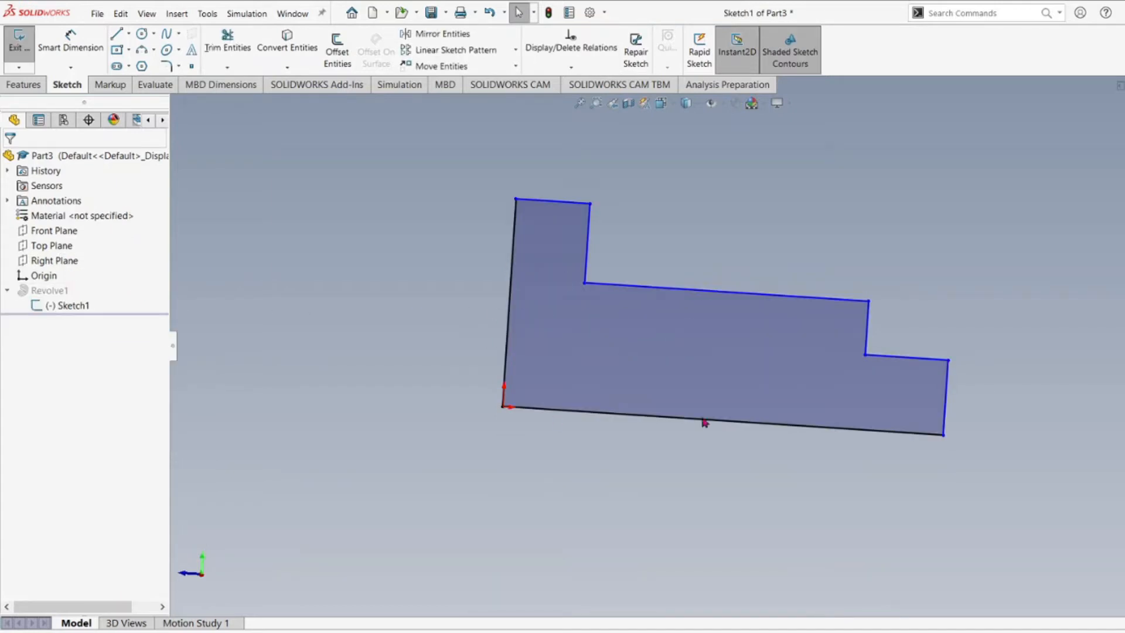
right_click(69, 308)
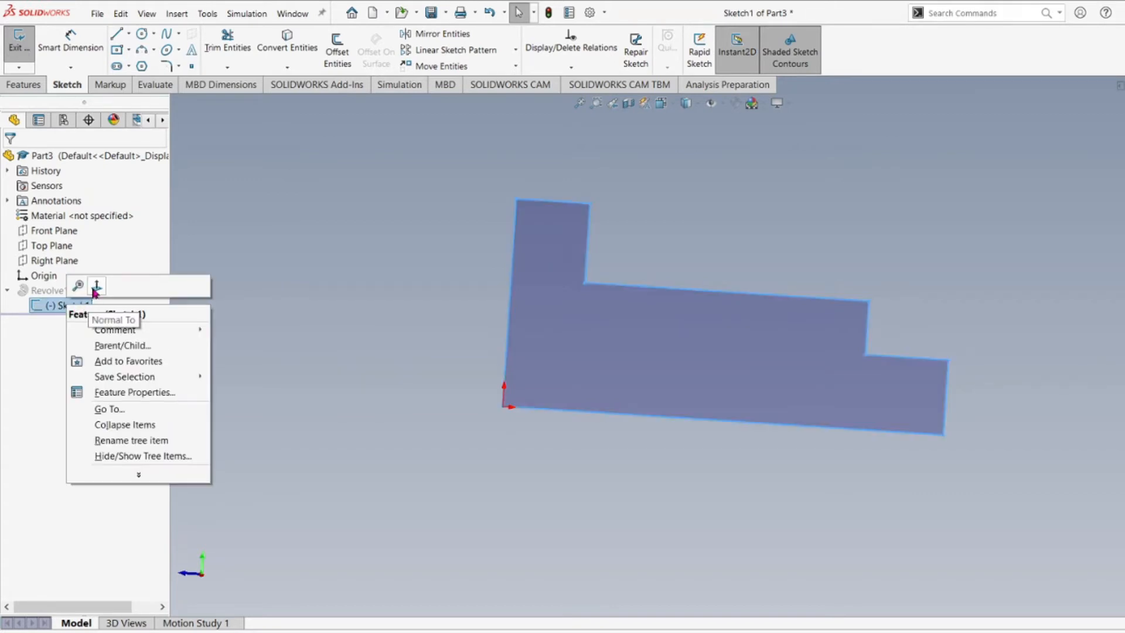
click(97, 287)
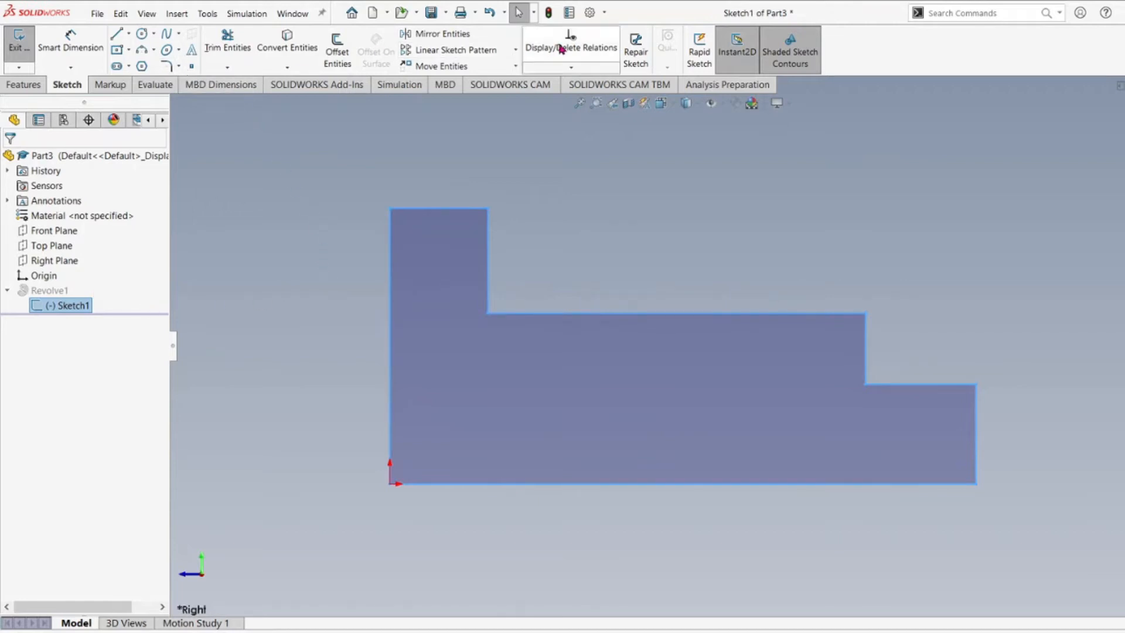
click(168, 69)
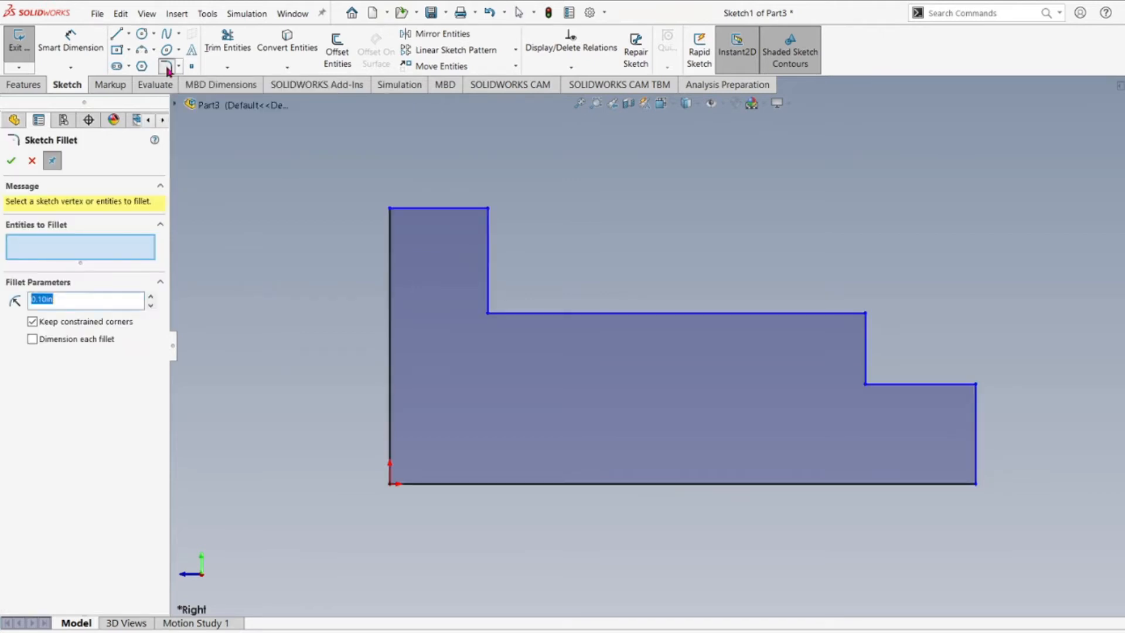
click(864, 315)
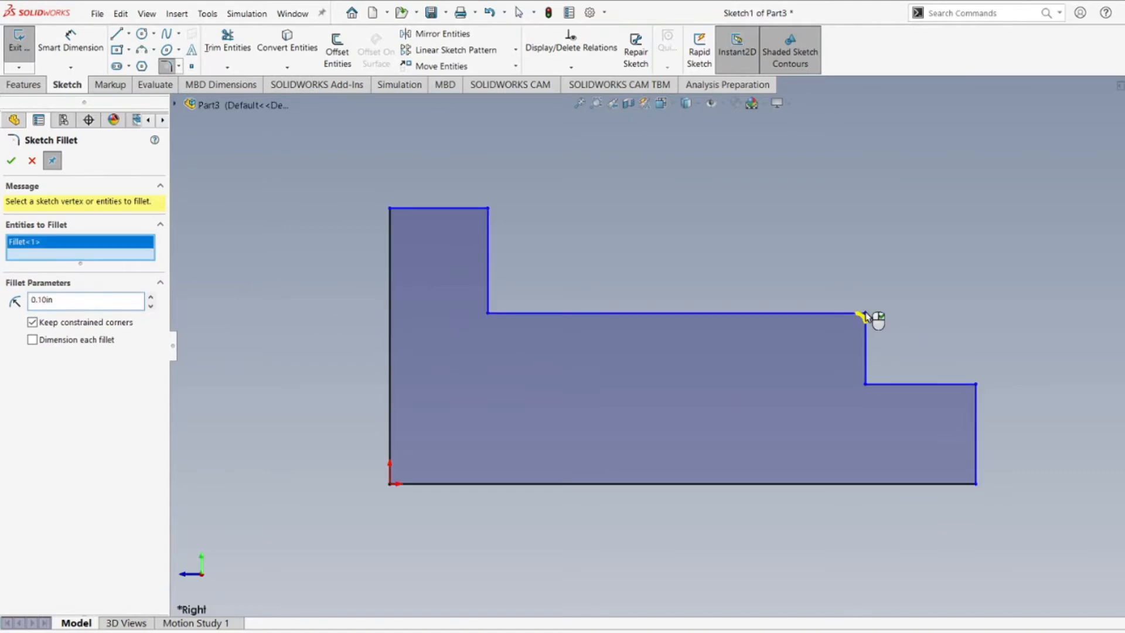
click(975, 388)
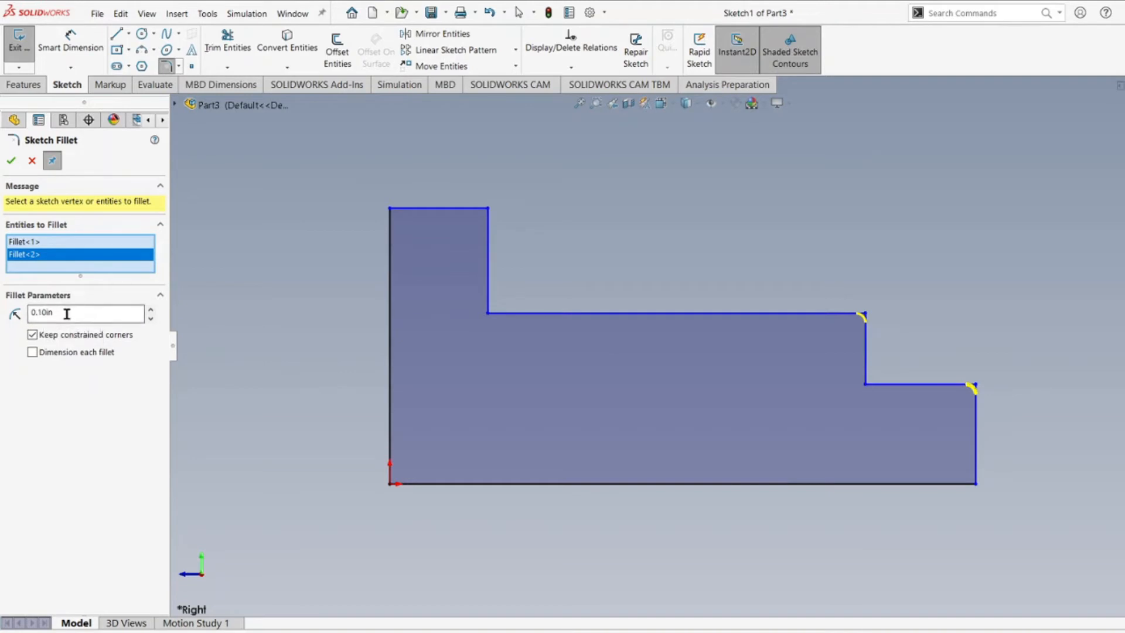
drag(75, 312, 13, 312)
text(0.3)
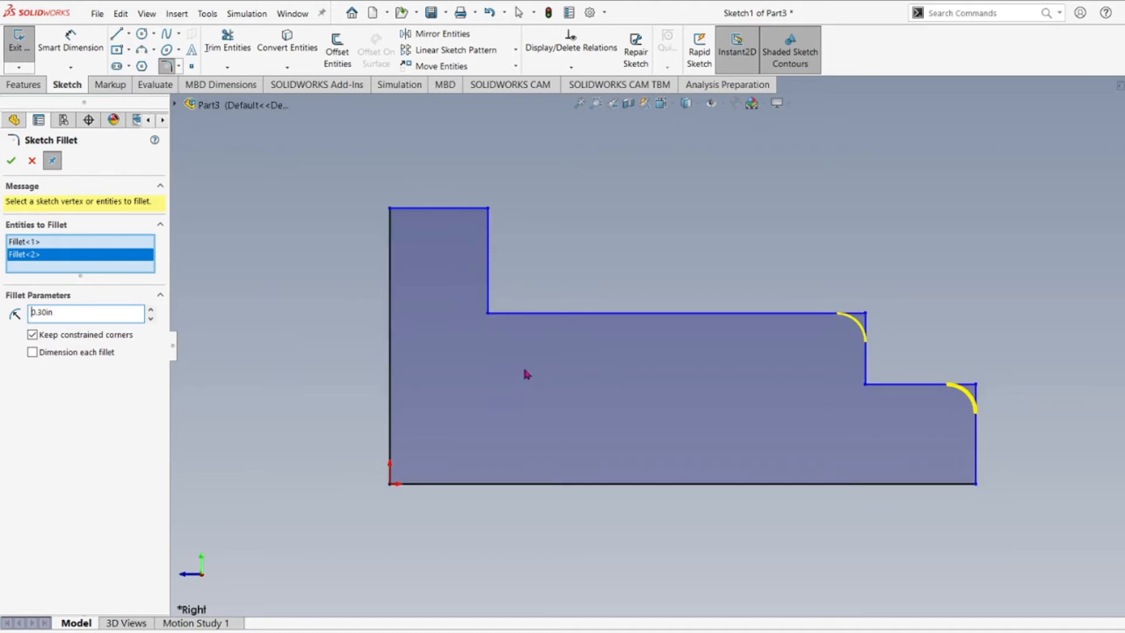
click(31, 162)
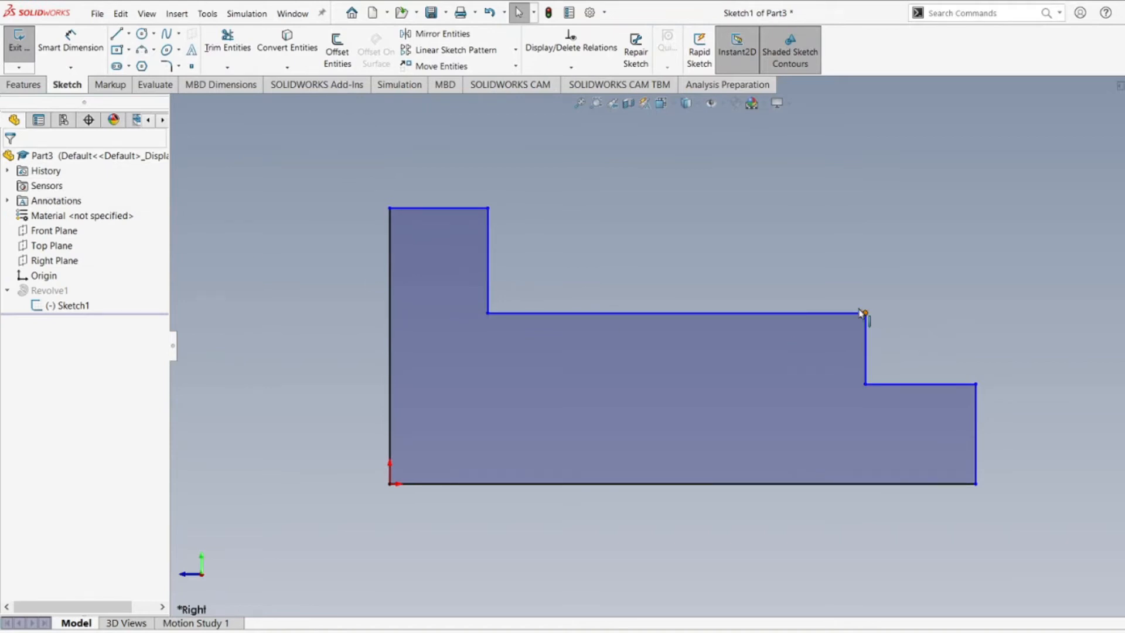
- Apply a 0.30 in sketch fillet to the outer corner of the profile's middle step and move its radius dimension clear of the outline
click(166, 66)
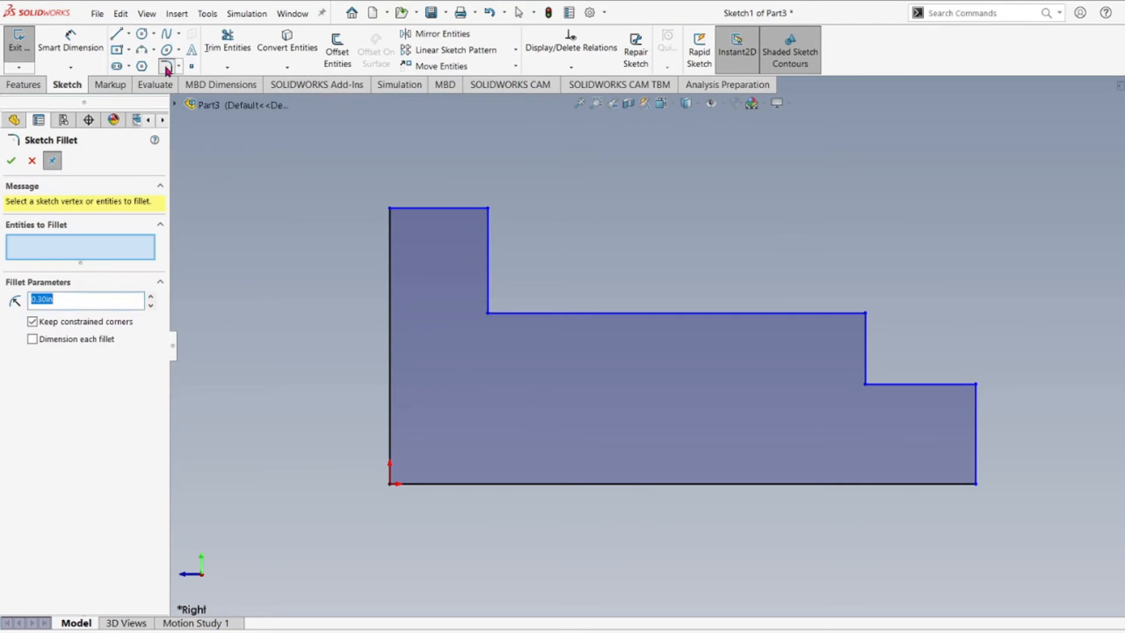
click(866, 314)
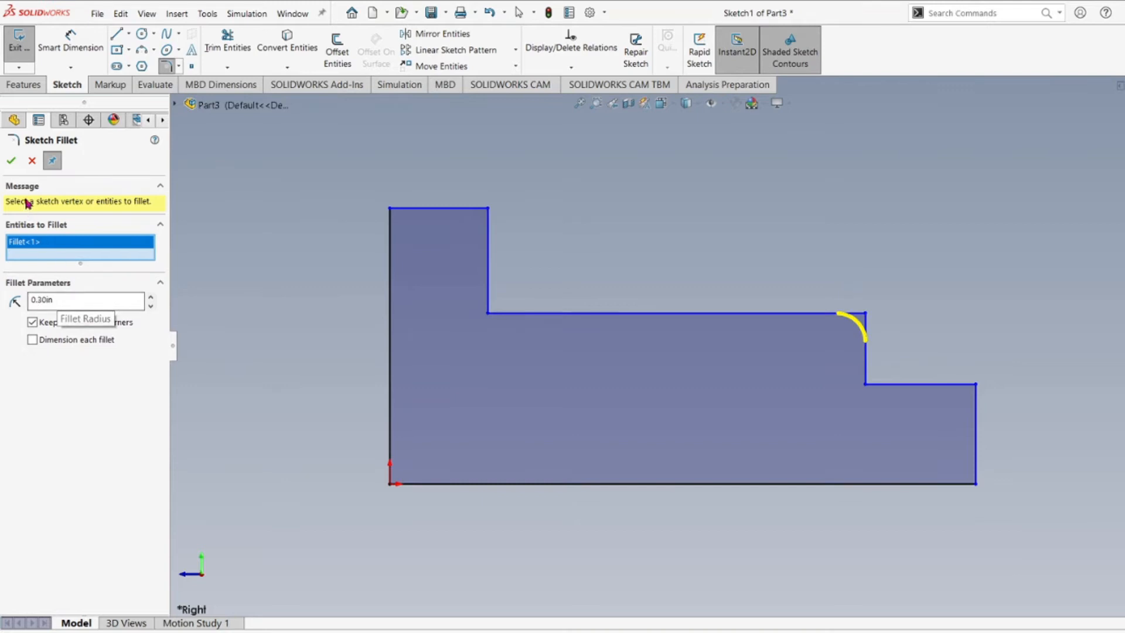
click(11, 162)
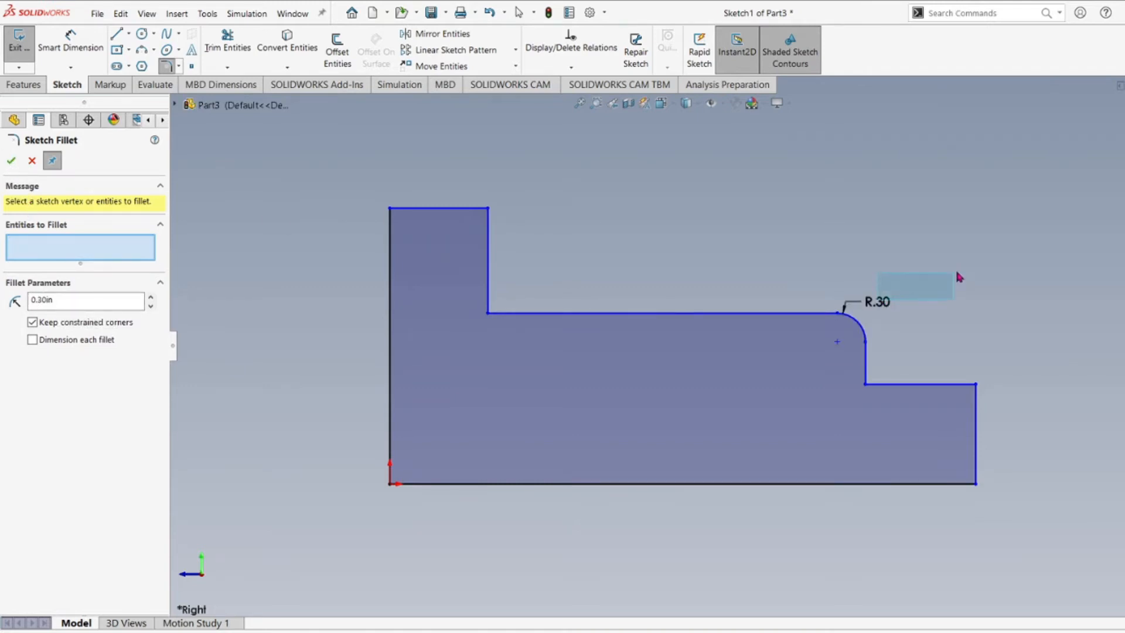
click(11, 165)
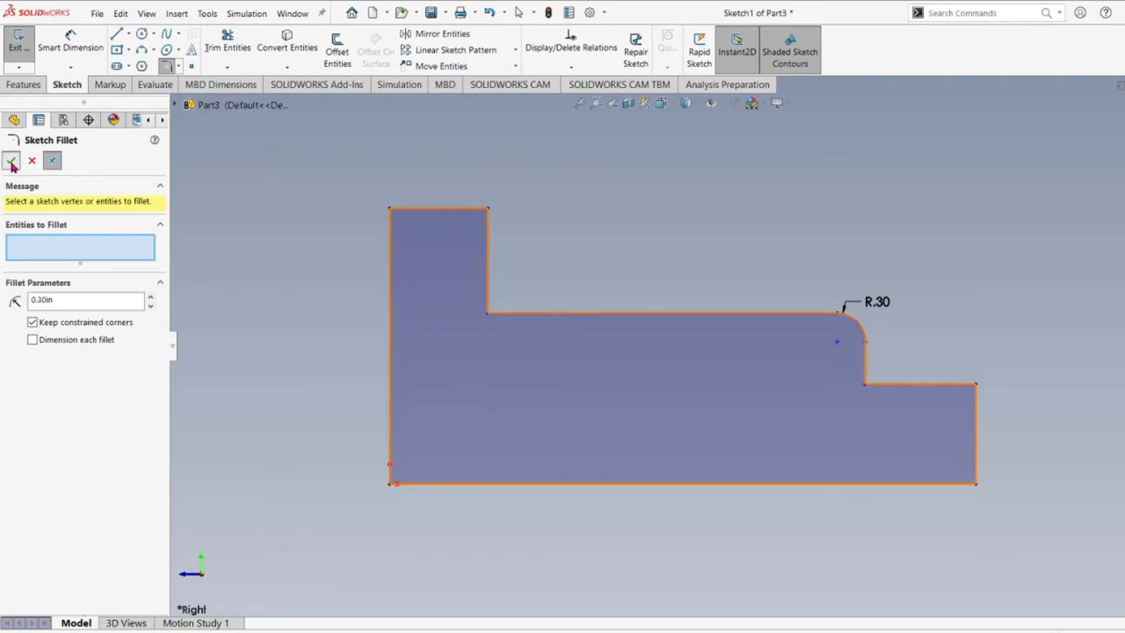
drag(886, 305, 931, 268)
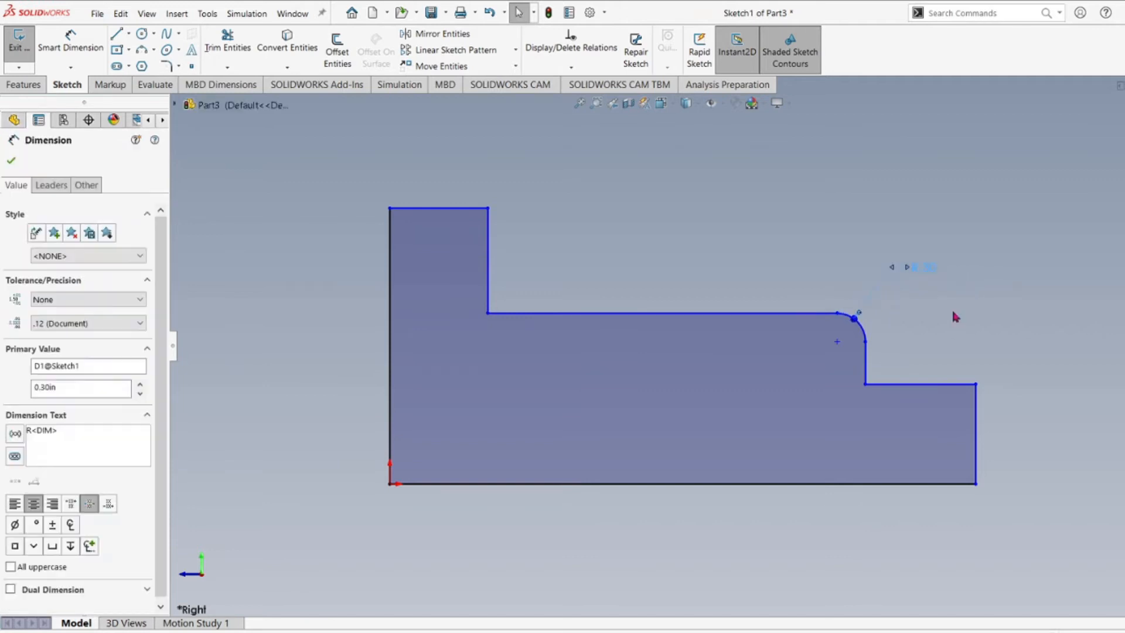
click(252, 243)
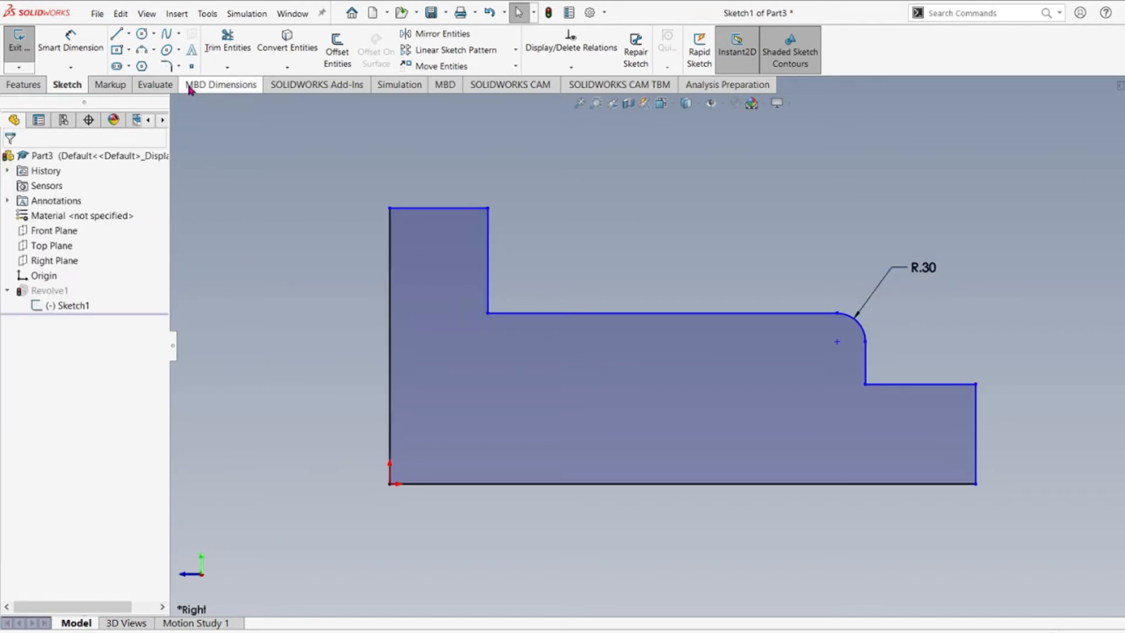
- Apply a 0.1 in sketch fillet to the outer corner of the profile's lowest step and move its radius dimension away from the outline
click(166, 66)
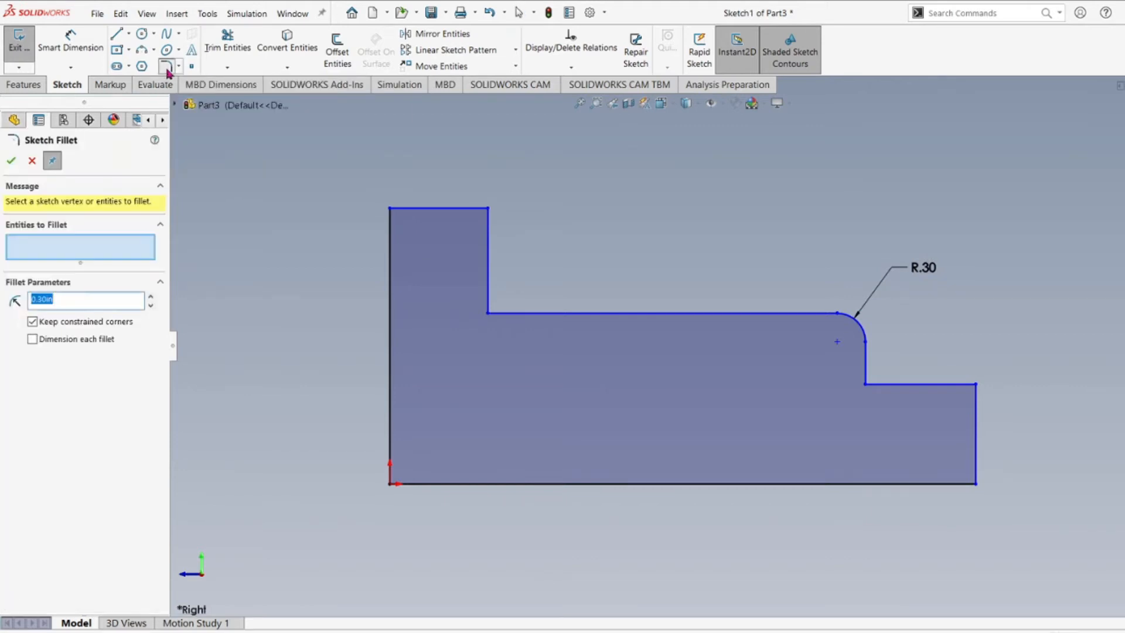
click(976, 386)
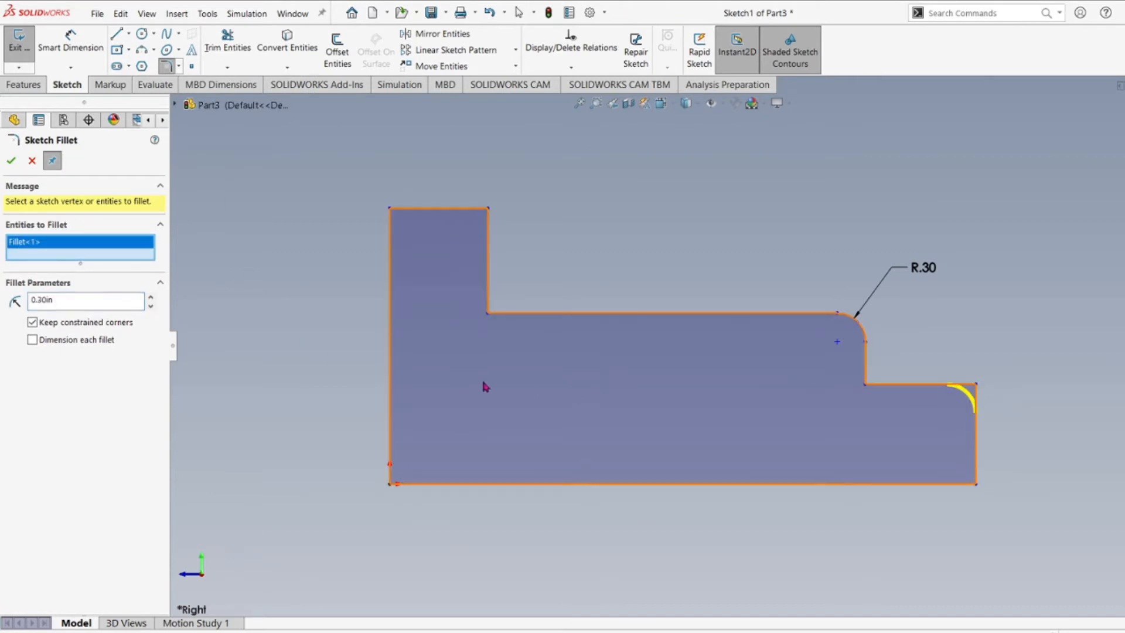
double_click(66, 300)
key(BackSpace)
text(.1)
key(Return)
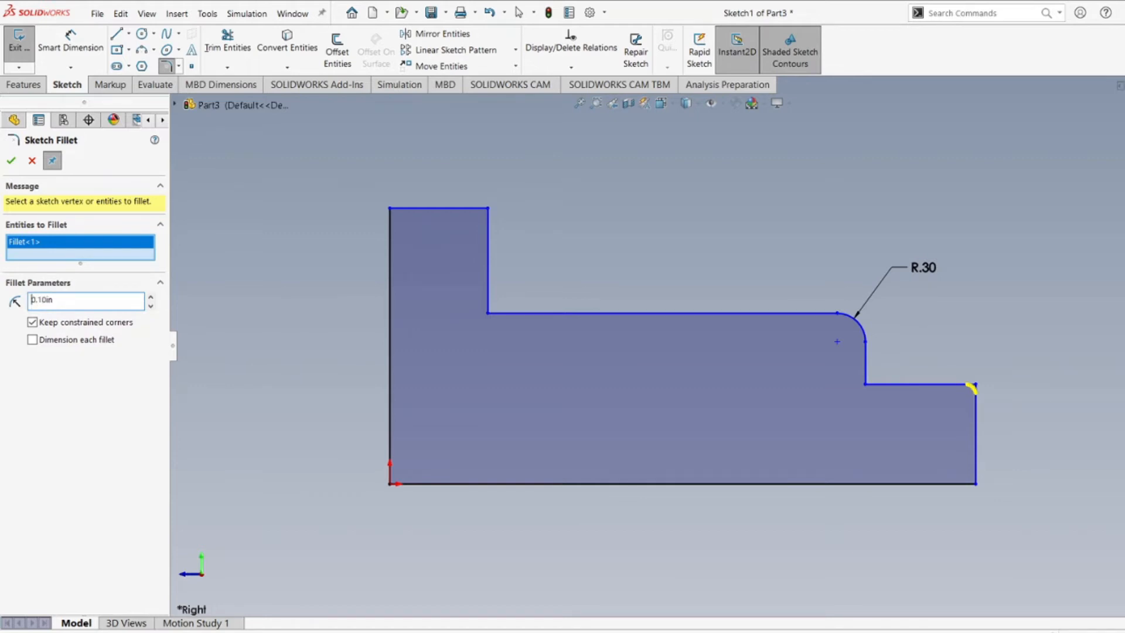
click(12, 163)
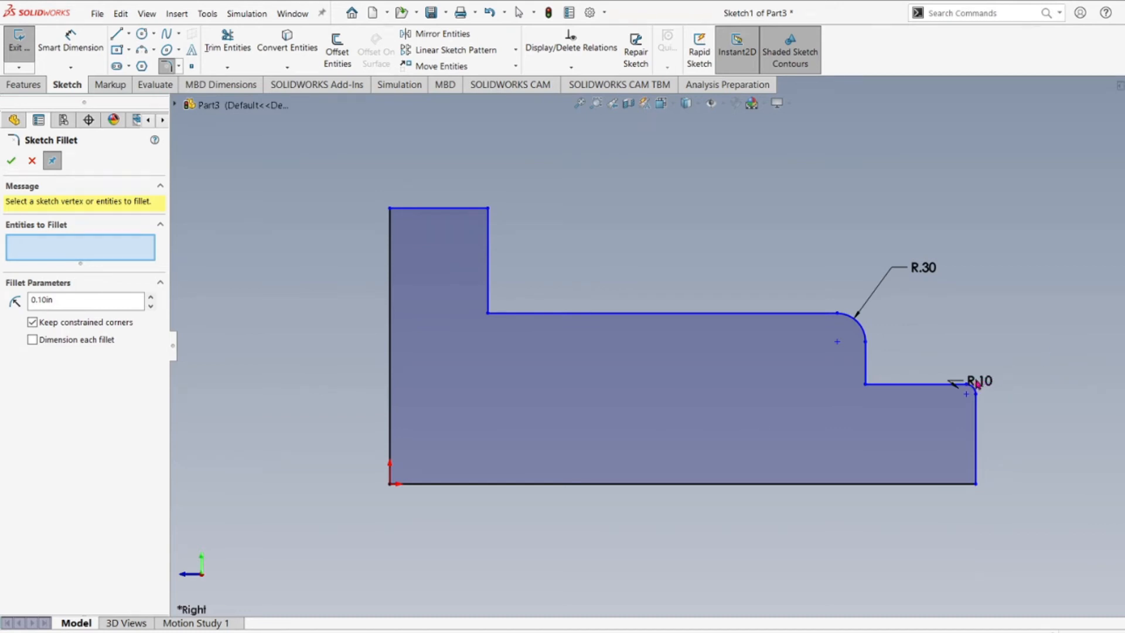
scroll(903, 369, down, 5)
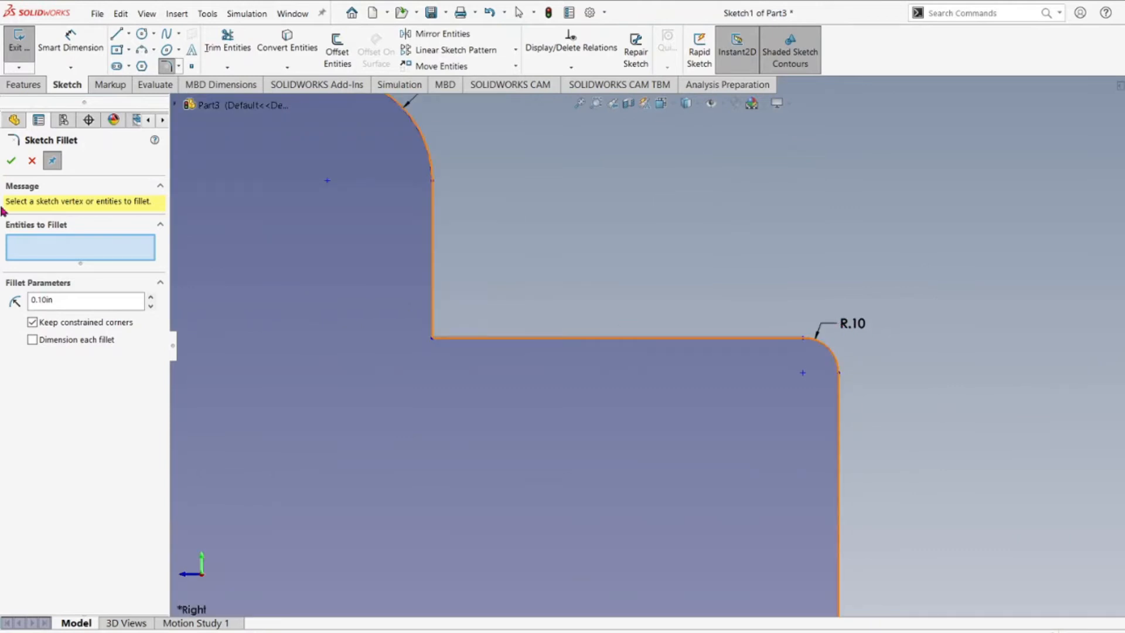
click(31, 164)
drag(841, 329, 989, 221)
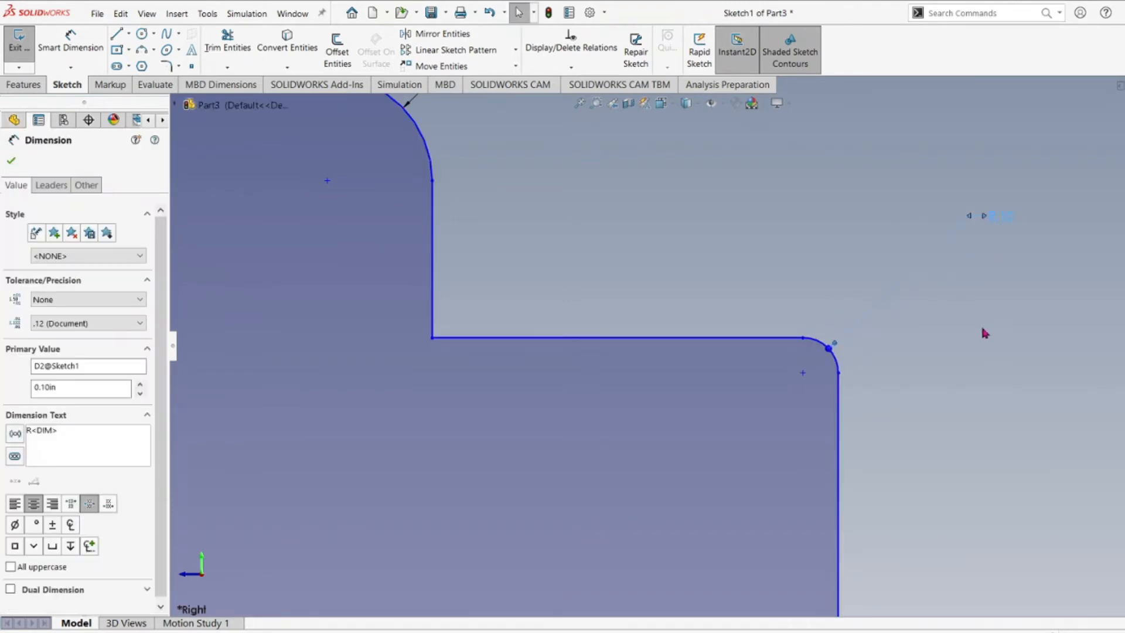
- Finish placing the 0.10 in radius dimension and move the 0.30 in radius dimension slightly farther from the profile
scroll(979, 337, up, 9)
scroll(681, 345, up, 2)
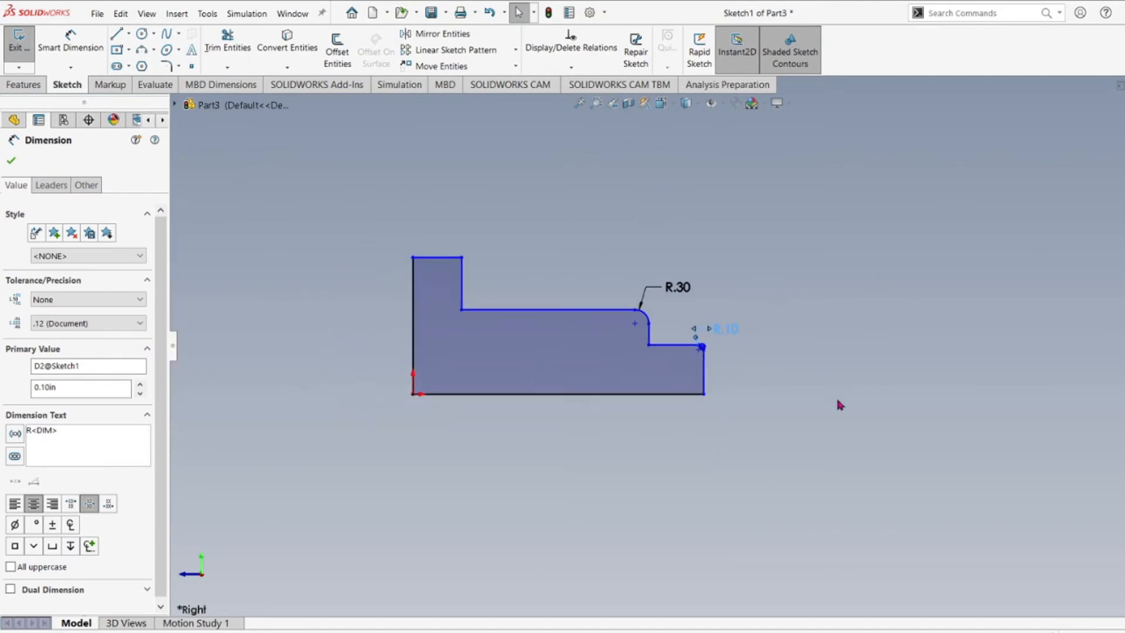
click(835, 395)
mouse_move(677, 291)
mouse_down()
mouse_move(732, 280)
mouse_move(684, 212)
mouse_move(722, 273)
mouse_move(685, 293)
mouse_up()
click(895, 318)
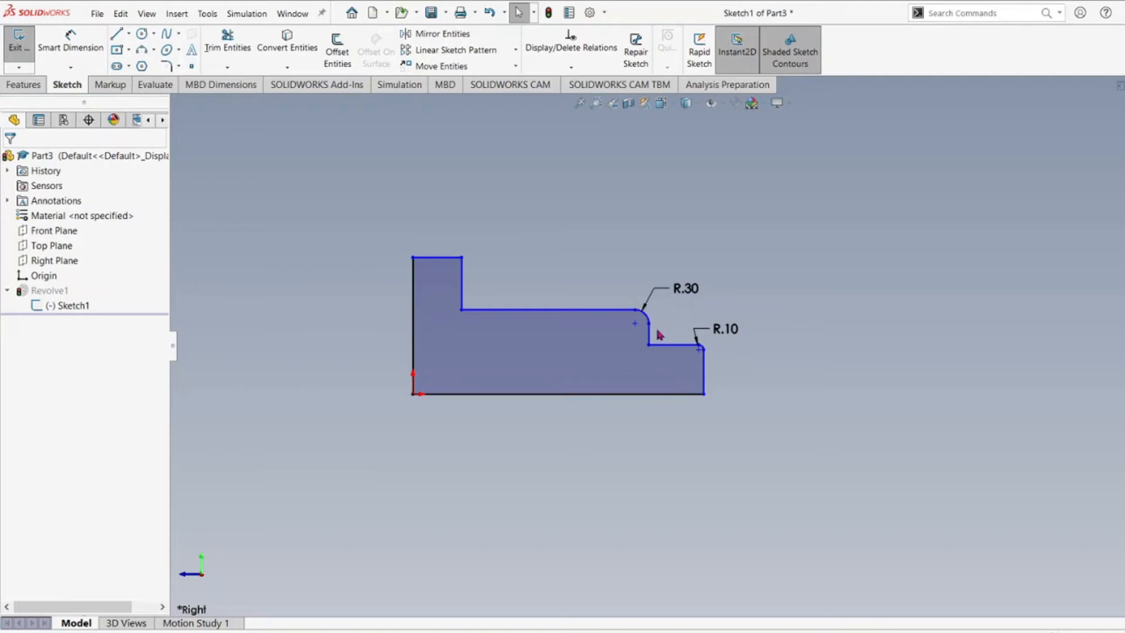
- Exit the sketch by rebuilding the revolved part and examine the rounded edges on its two smaller cylinders
click(550, 14)
middle_drag(707, 311, 623, 244)
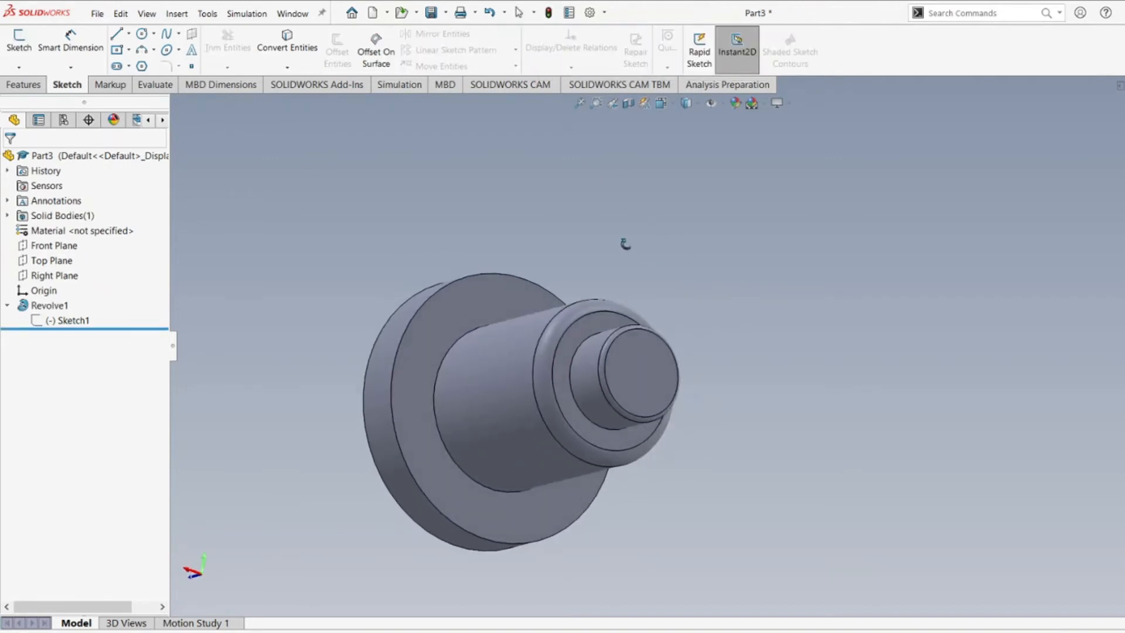
scroll(572, 329, down, 5)
middle_drag(572, 329, 612, 271)
scroll(612, 271, up, 2)
scroll(527, 288, up, 2)
scroll(538, 281, down, 3)
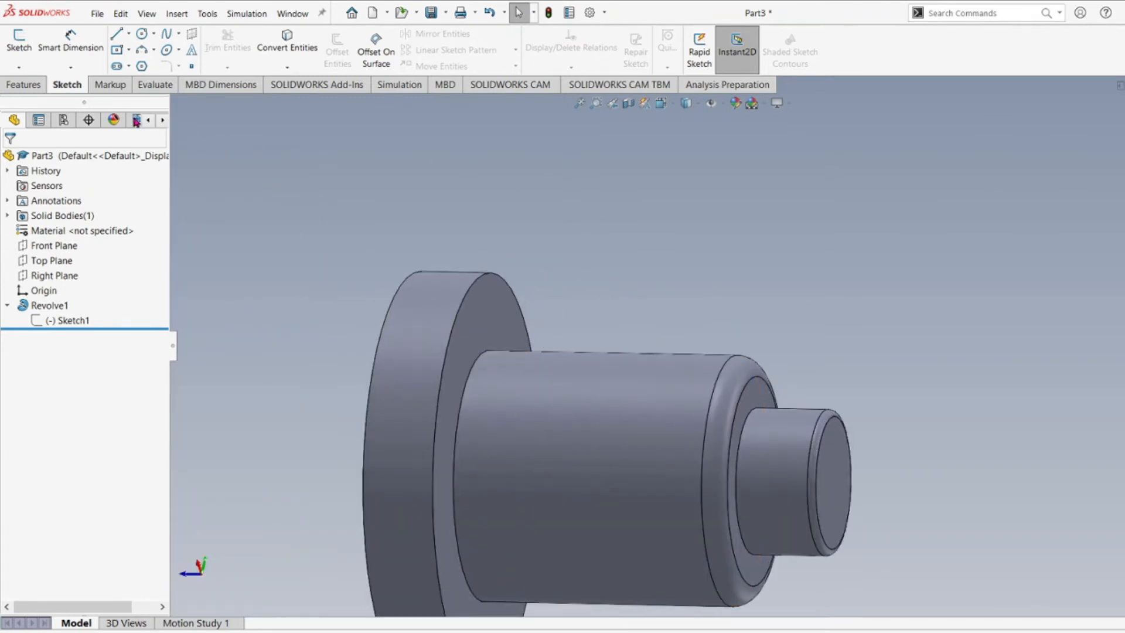
- Apply a 0.10 in symmetric fillet feature, with full preview, to the flange's outer edge on the side facing the middle cylinder
click(23, 84)
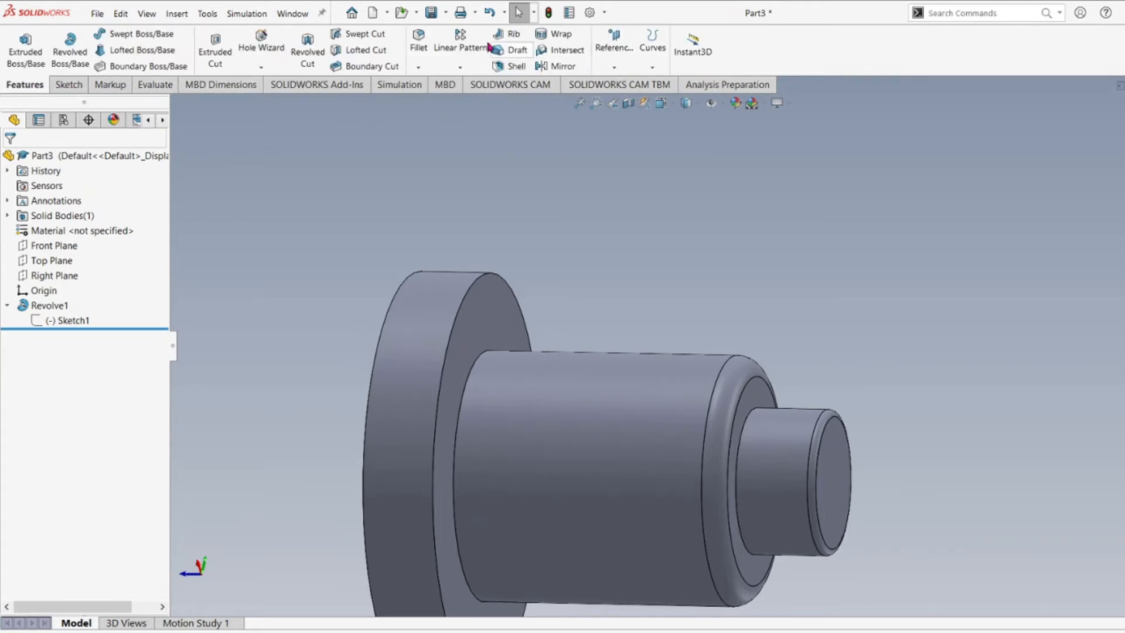
click(419, 52)
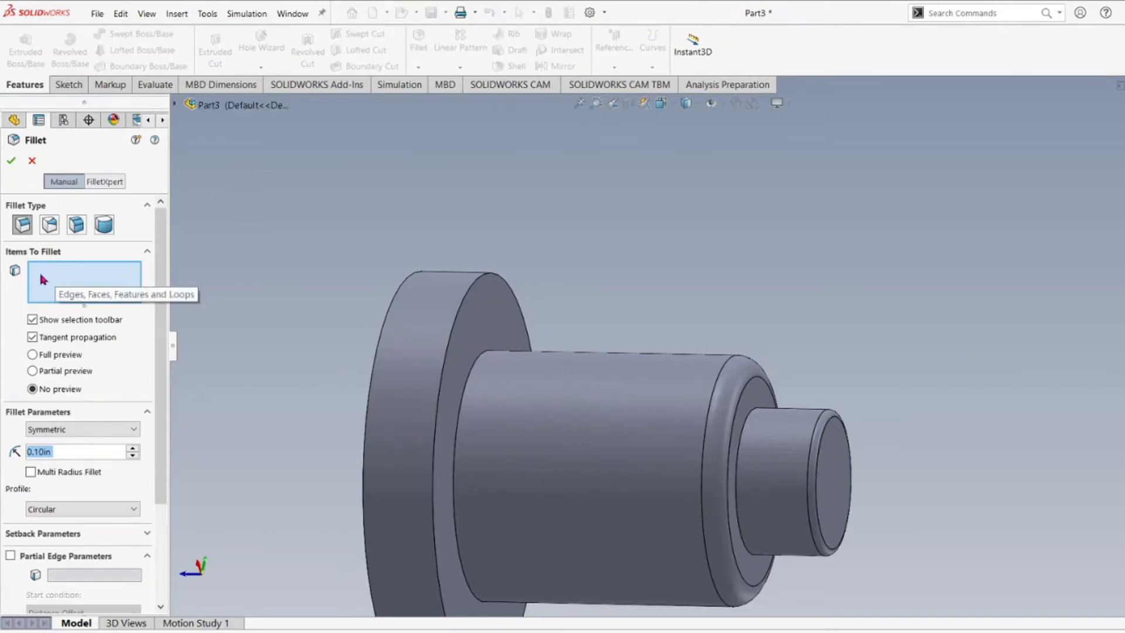
scroll(344, 295, up, 3)
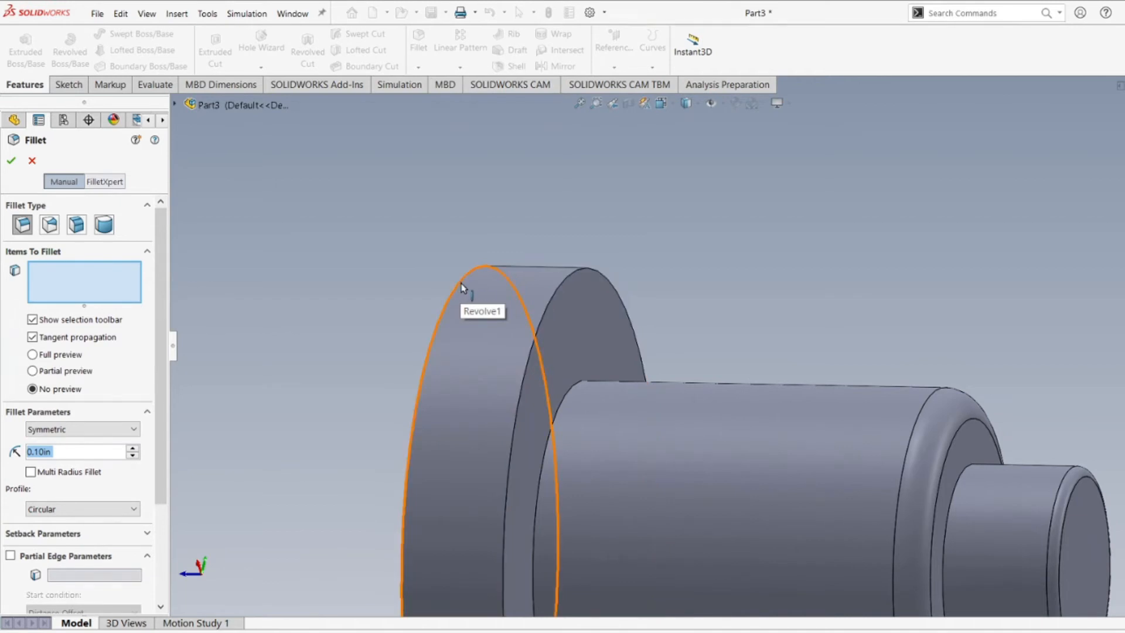
click(574, 277)
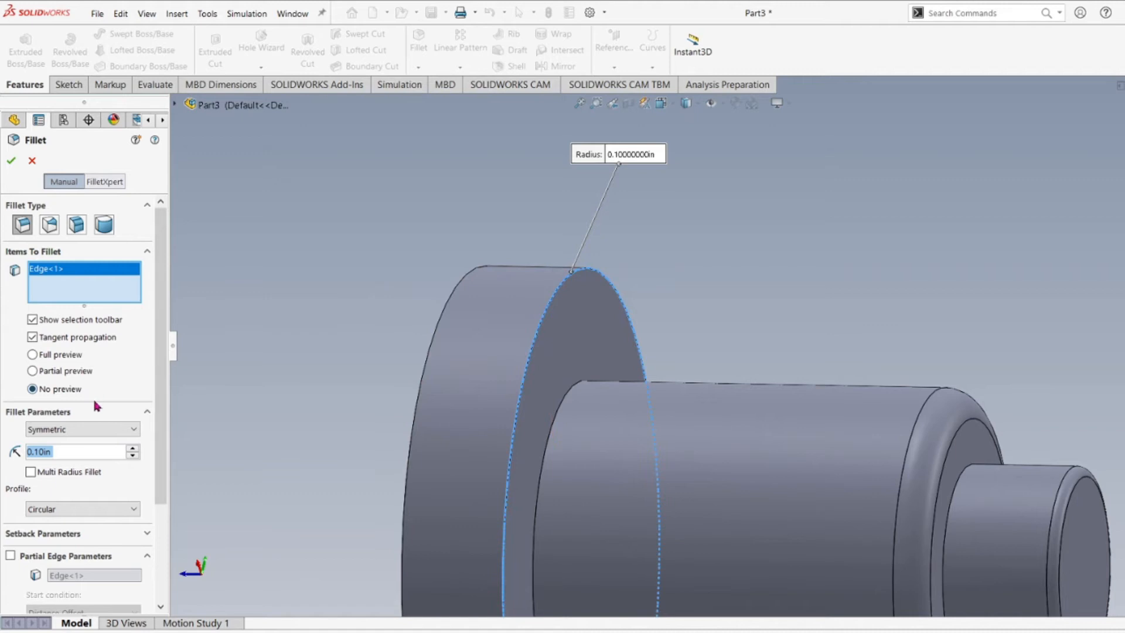
click(33, 355)
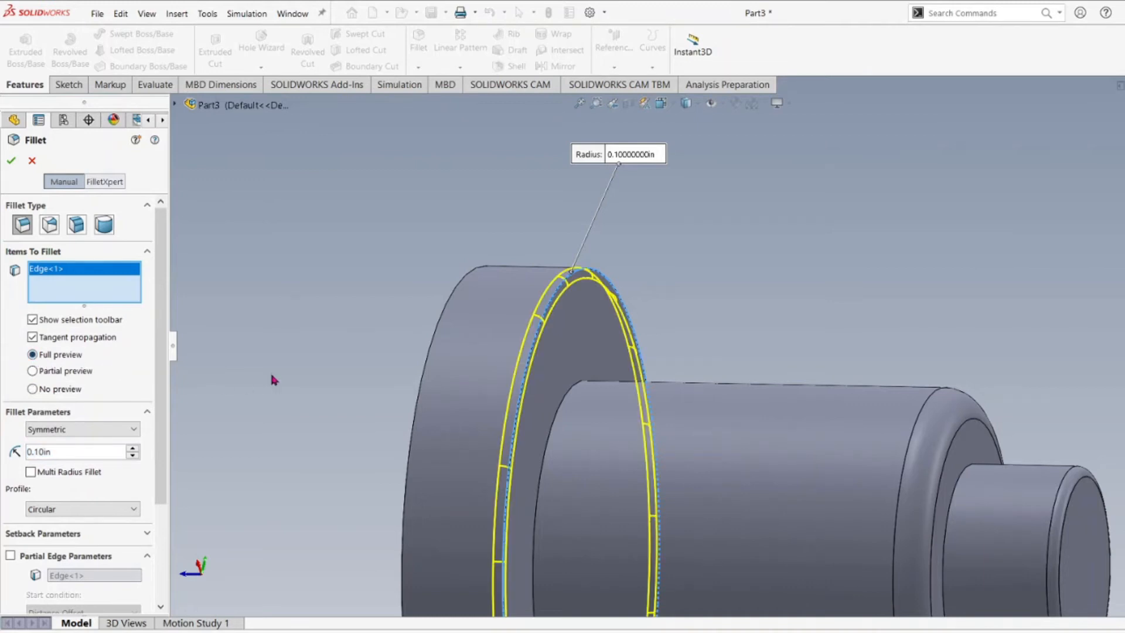
middle_drag(369, 359, 352, 380)
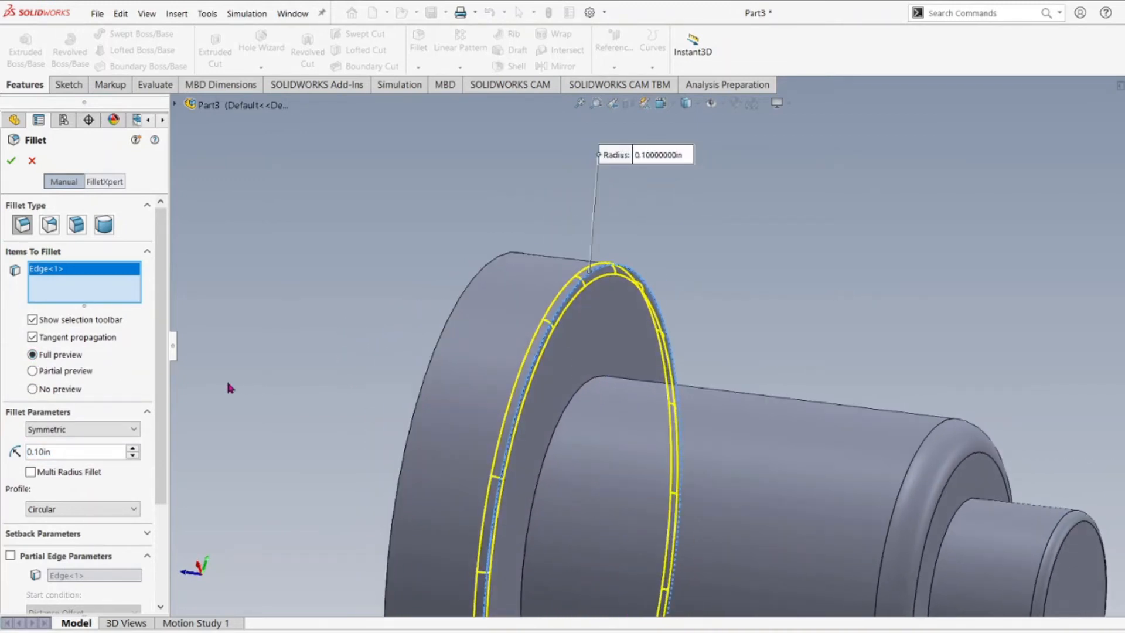
click(12, 162)
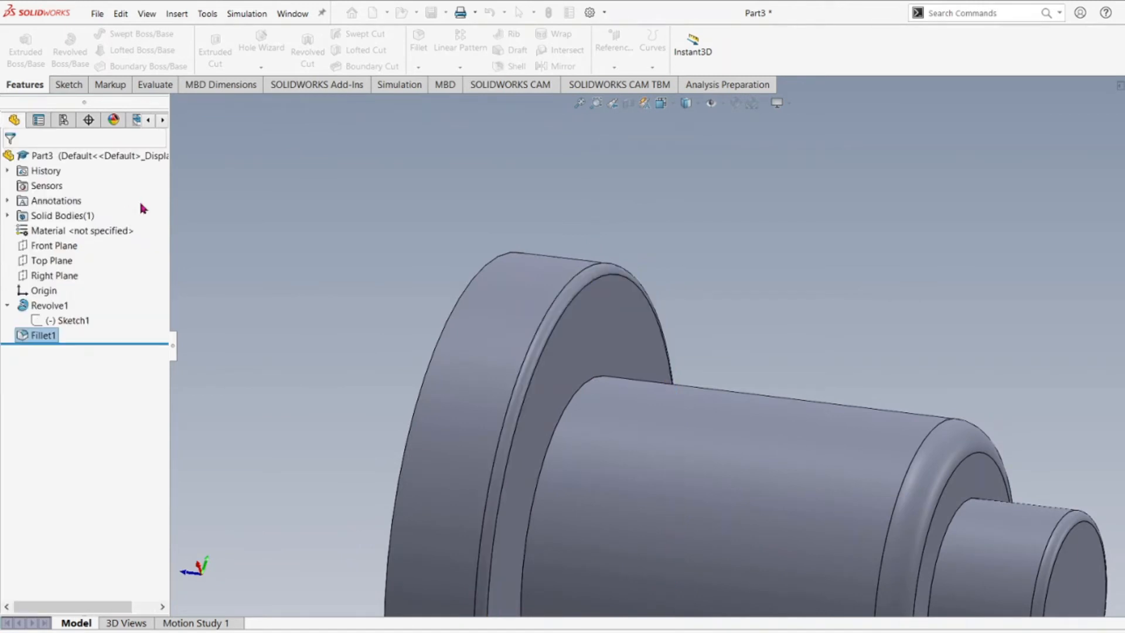
- Collapse the revolve's tree entry and edit the flange fillet to set its radius to 0.15 in
click(7, 306)
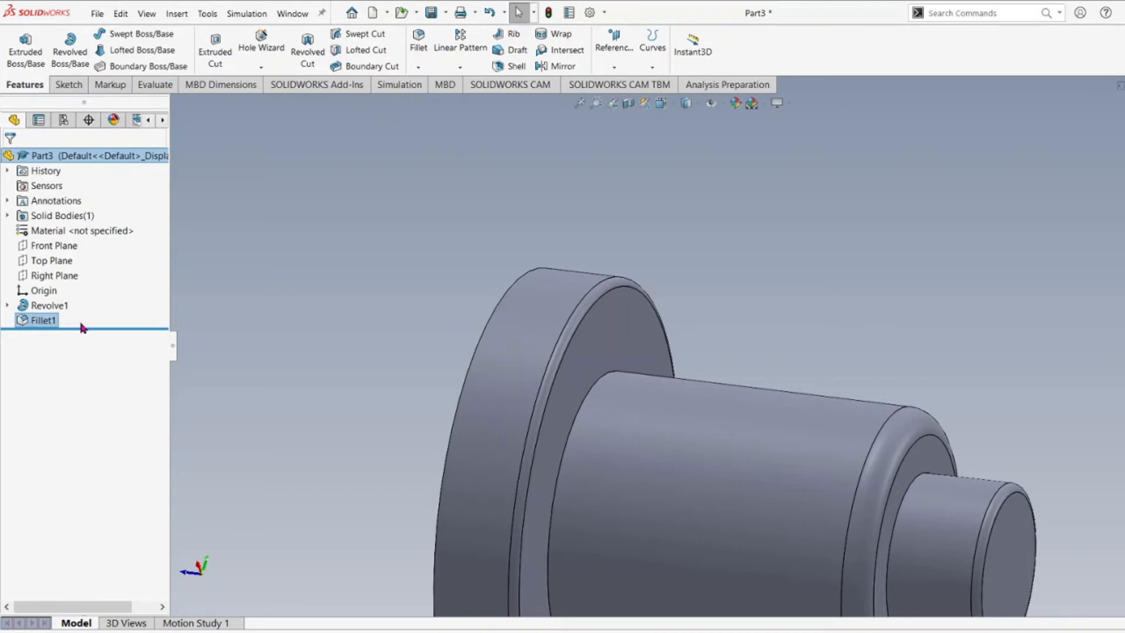
right_click(37, 324)
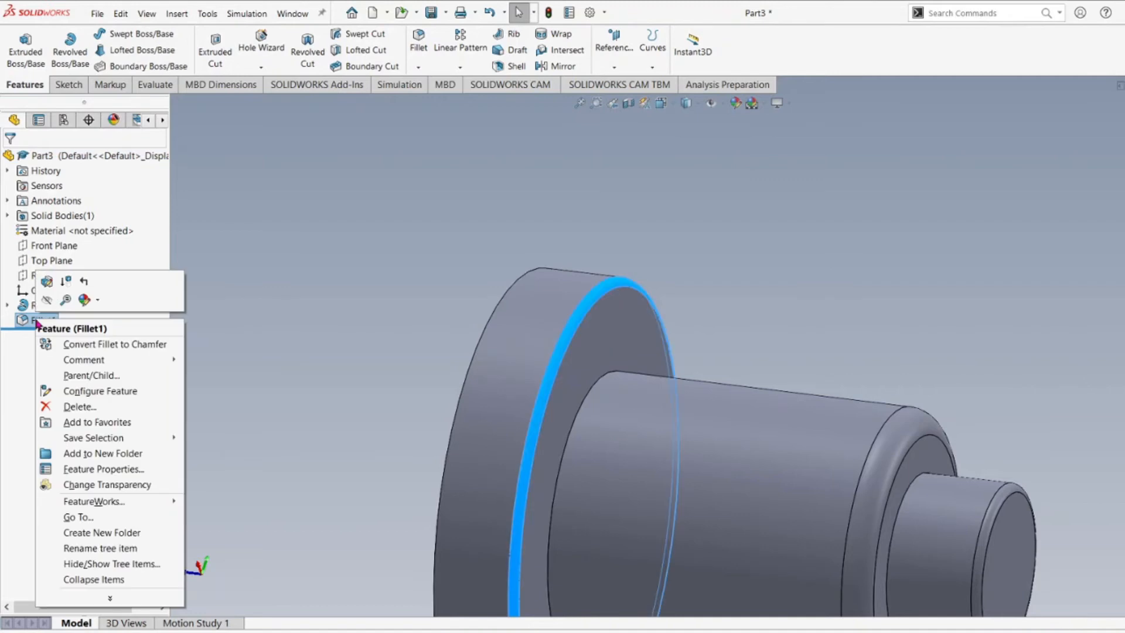
click(46, 284)
click(69, 431)
drag(63, 431, 5, 347)
text(.15)
key(Return)
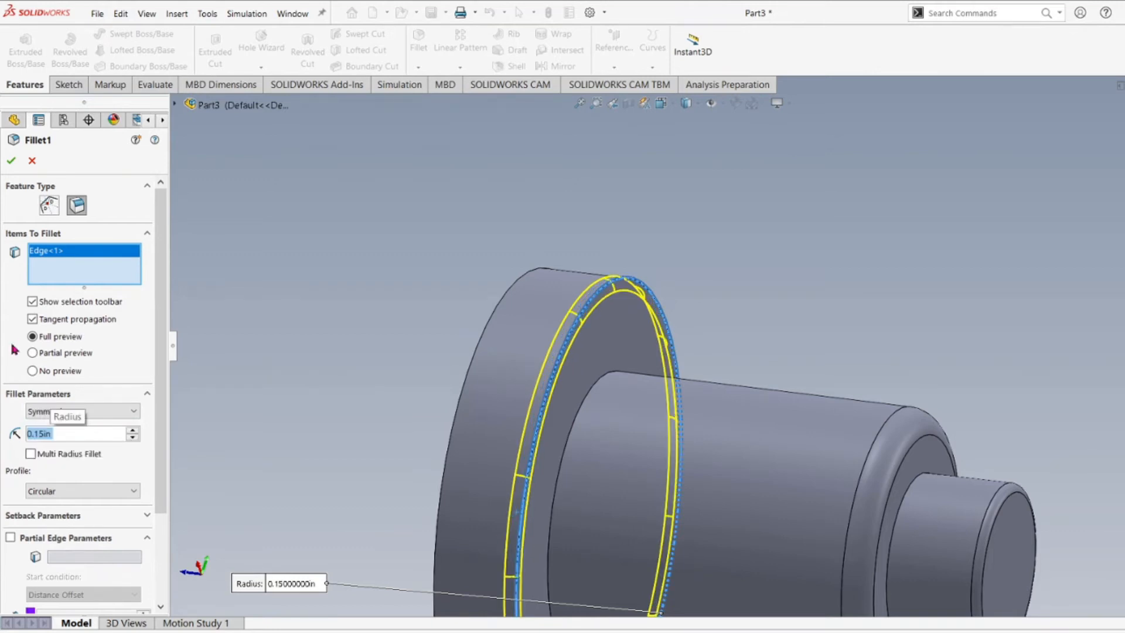
click(11, 166)
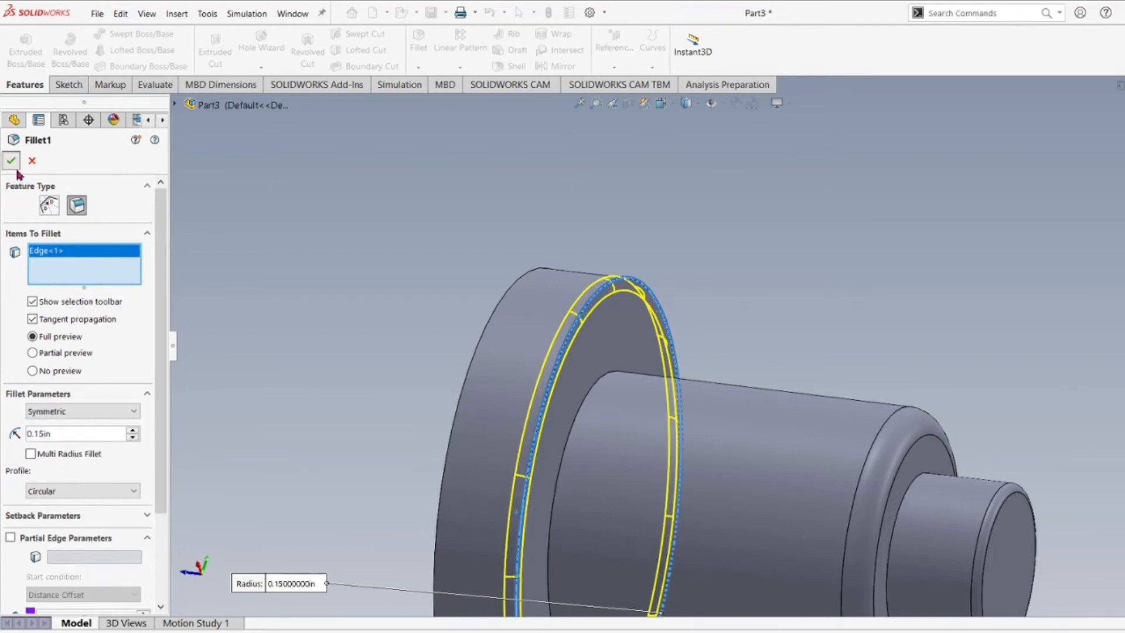
middle_drag(432, 377, 529, 375)
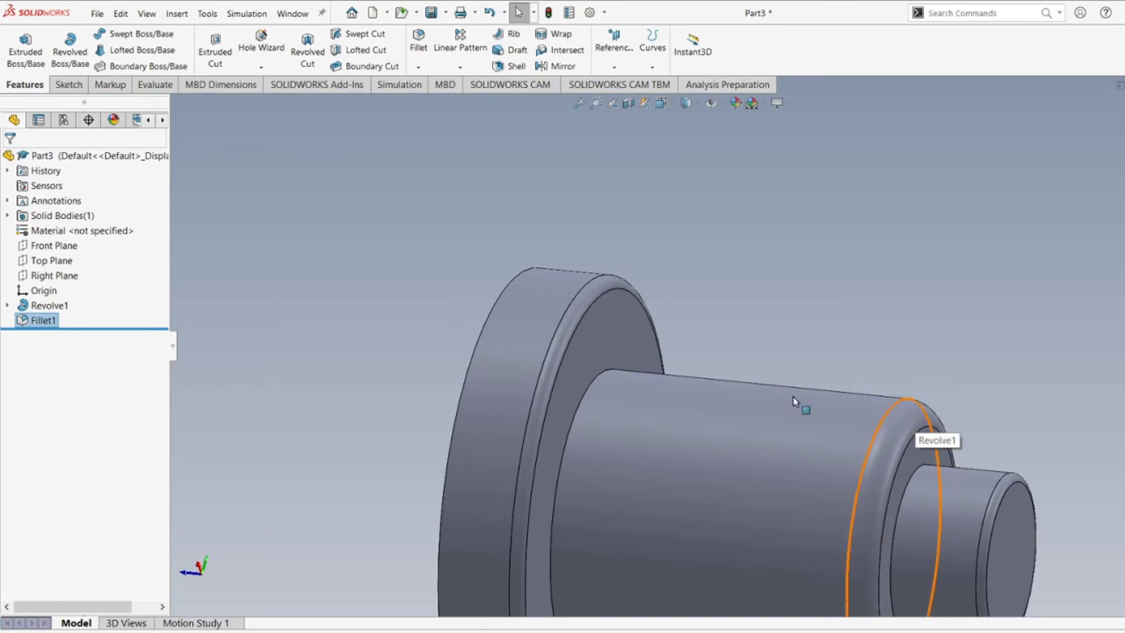
- Sketch a center rectangle on the Top Plane, clear of the revolved part on the flange's flat side
scroll(747, 427, up, 3)
middle_drag(748, 427, 726, 490)
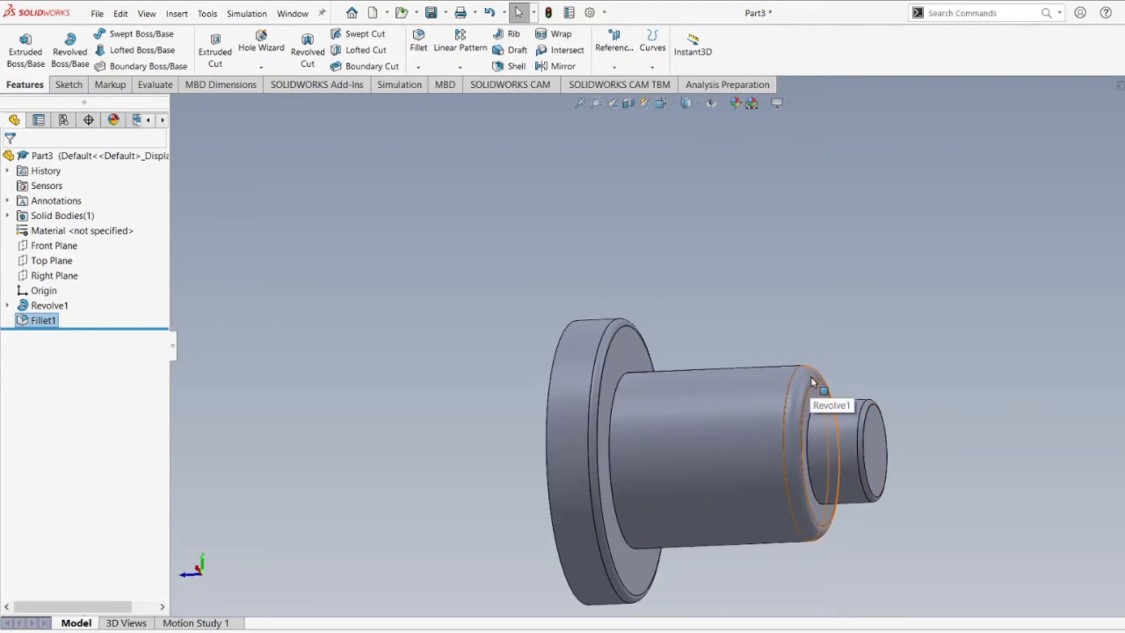
middle_drag(809, 381, 710, 437)
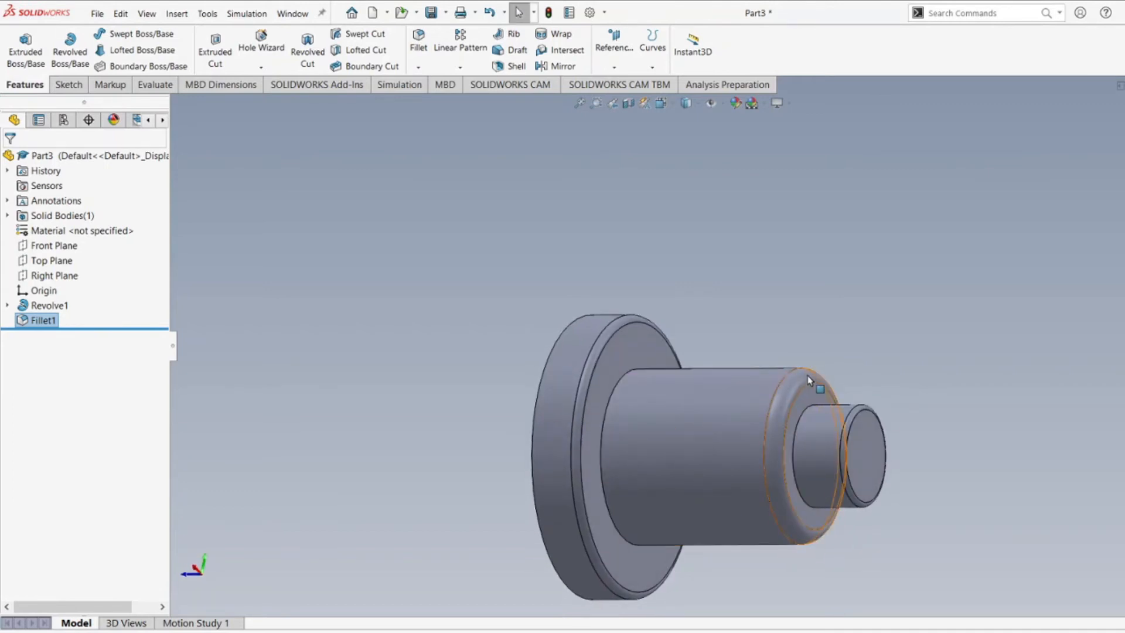
scroll(533, 345, up, 3)
middle_drag(533, 346, 601, 382)
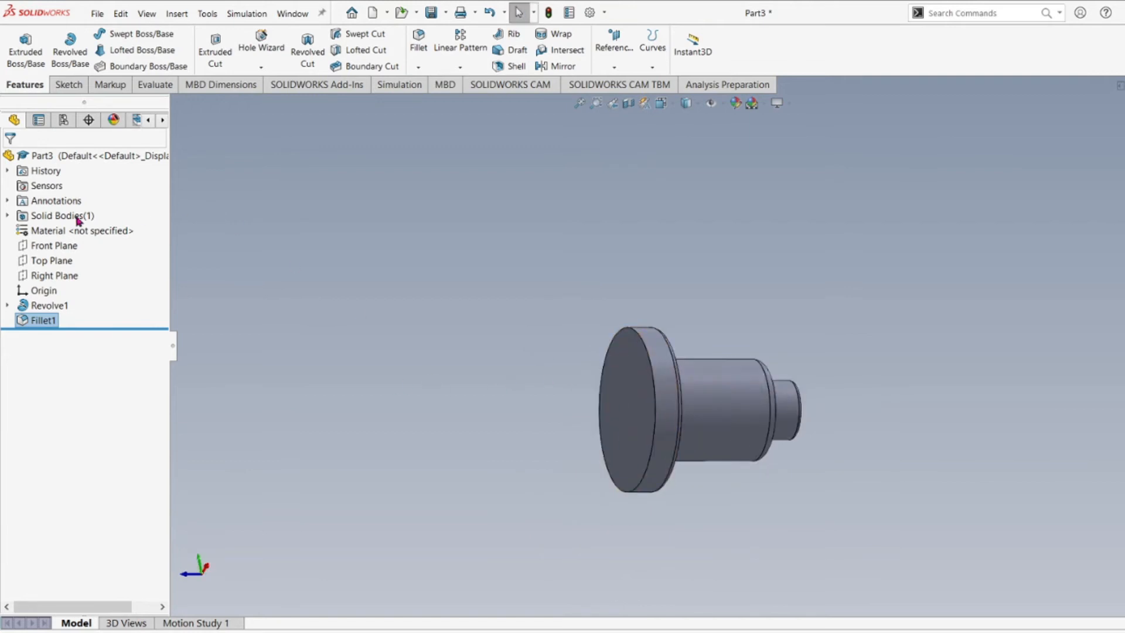
click(48, 260)
middle_drag(500, 330, 580, 472)
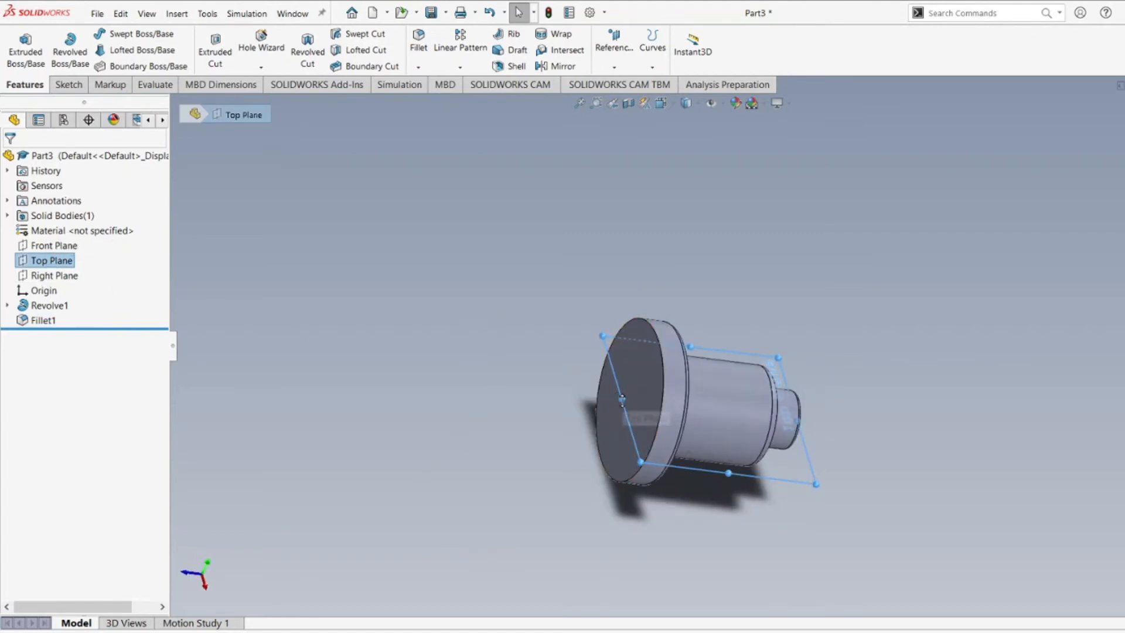
click(70, 86)
click(117, 49)
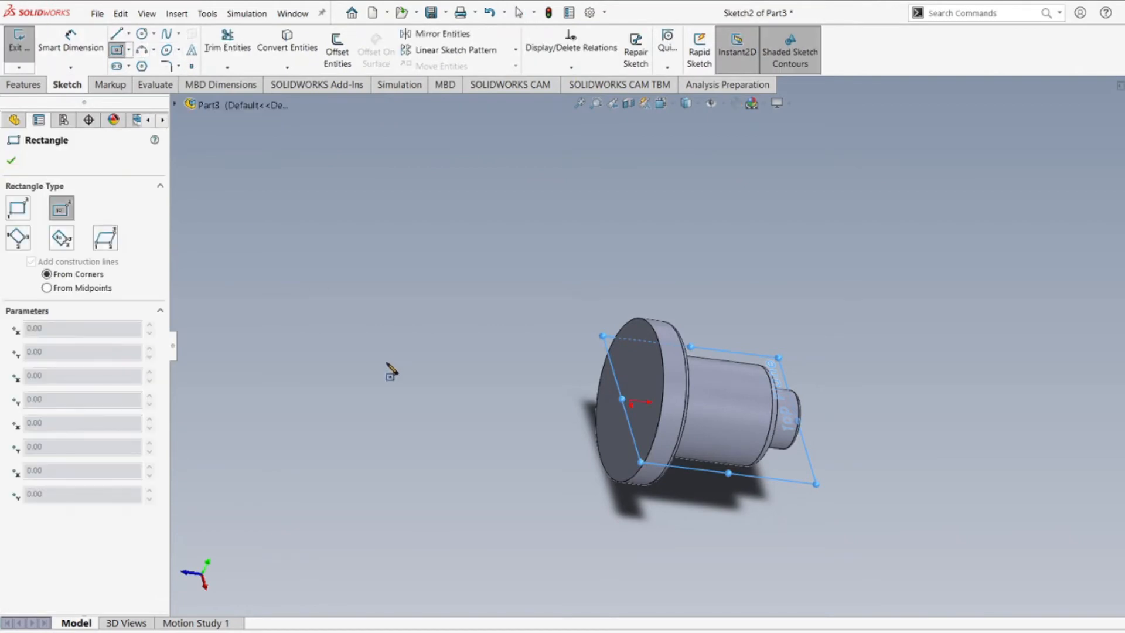
click(385, 390)
click(524, 460)
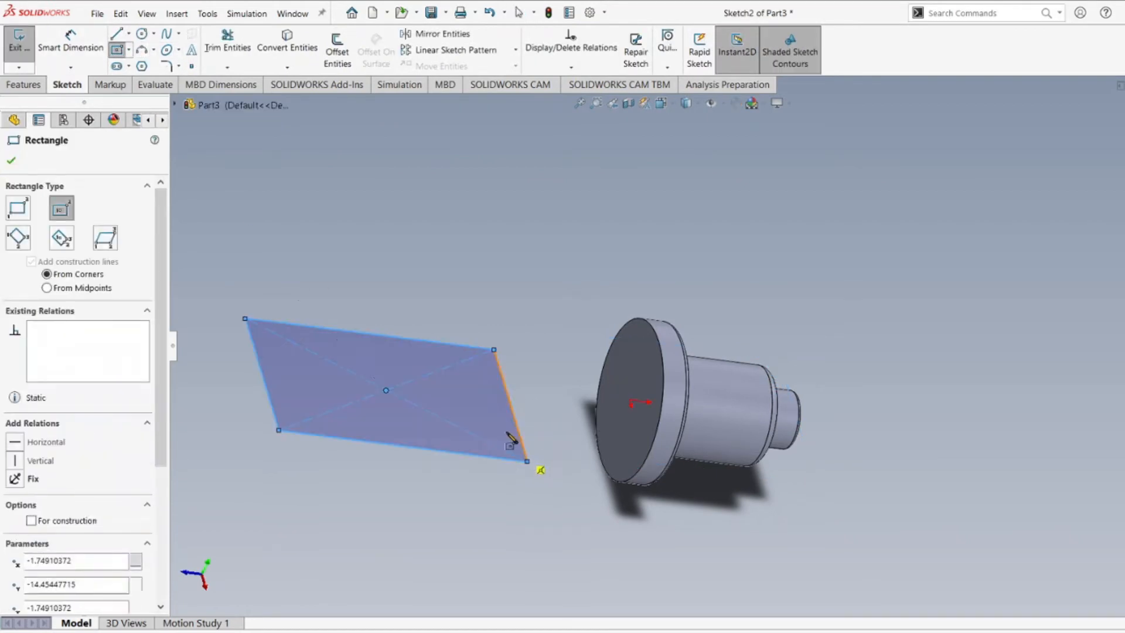
- Extrude the rectangle as a blind boss 2 in deep to form a separate block
click(33, 85)
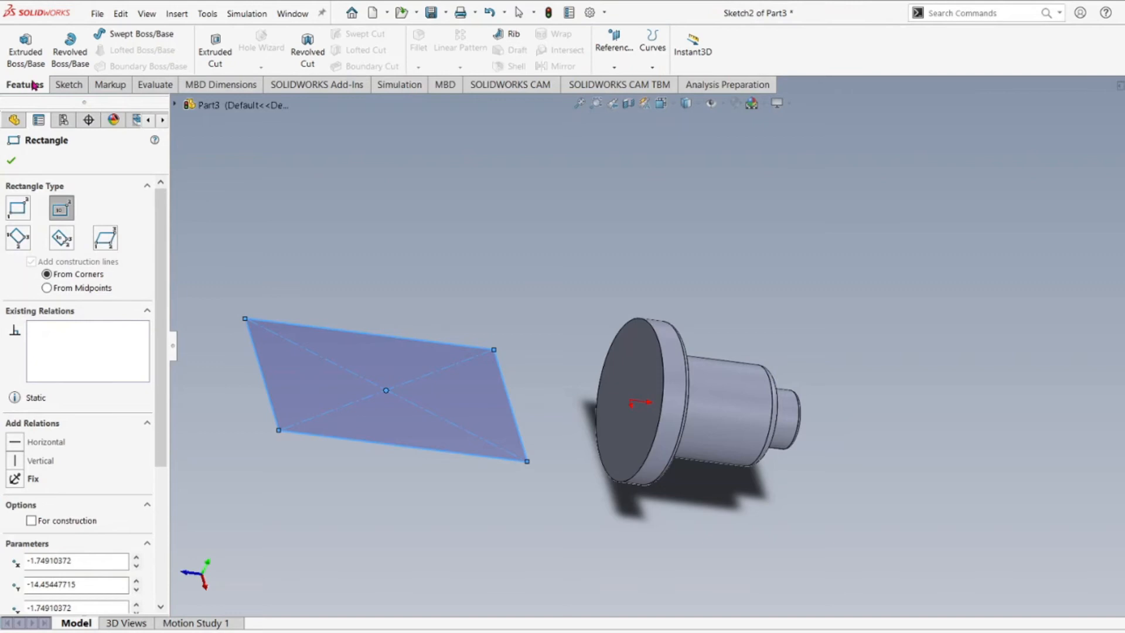
click(27, 42)
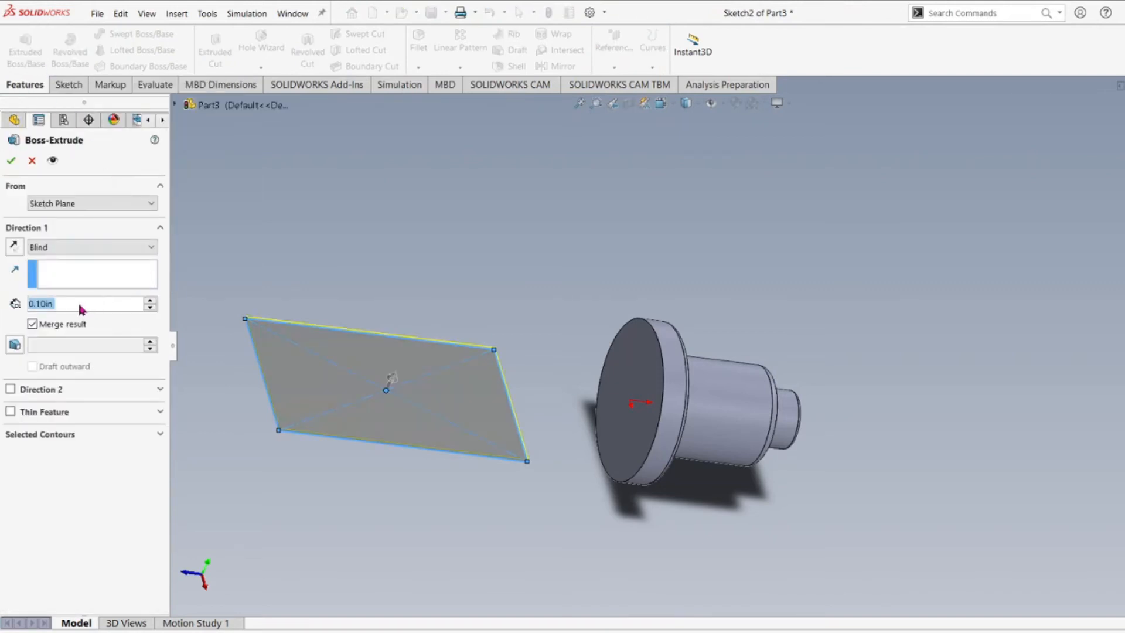
text(2)
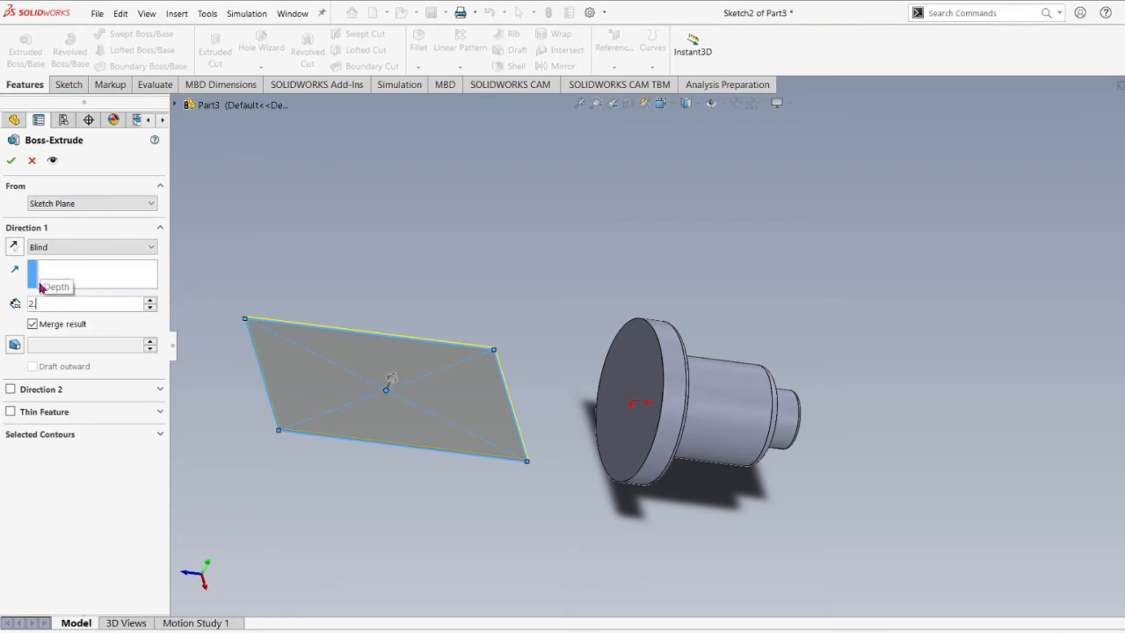
key(Return)
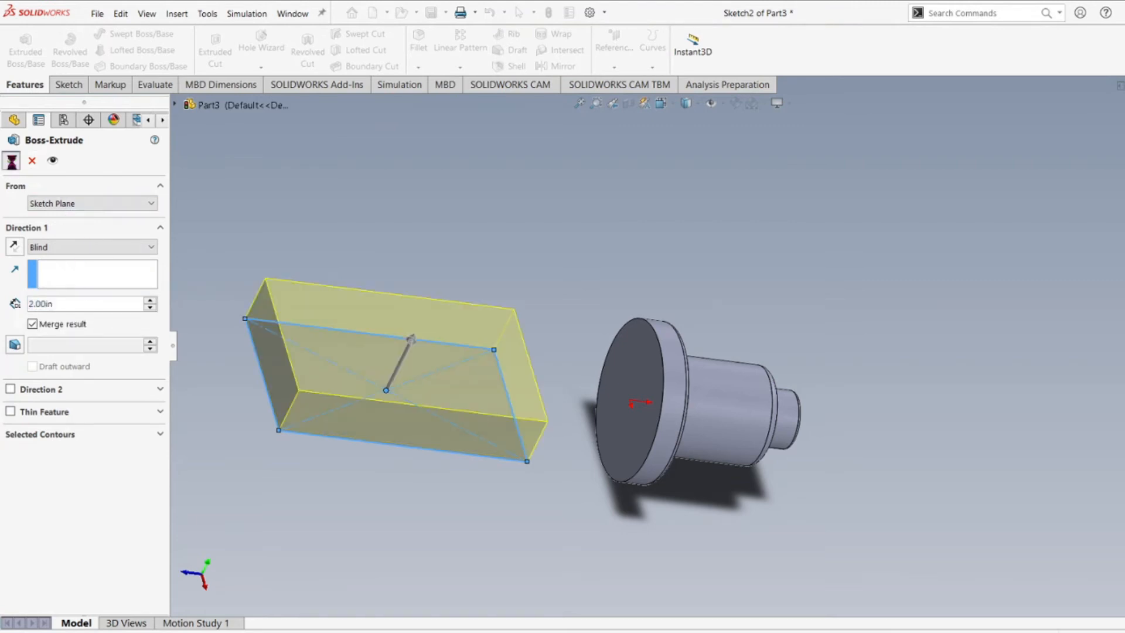
click(10, 160)
- Expand the block's extrusion in the feature tree and show its rectangle sketch in the model
middle_drag(402, 264, 362, 249)
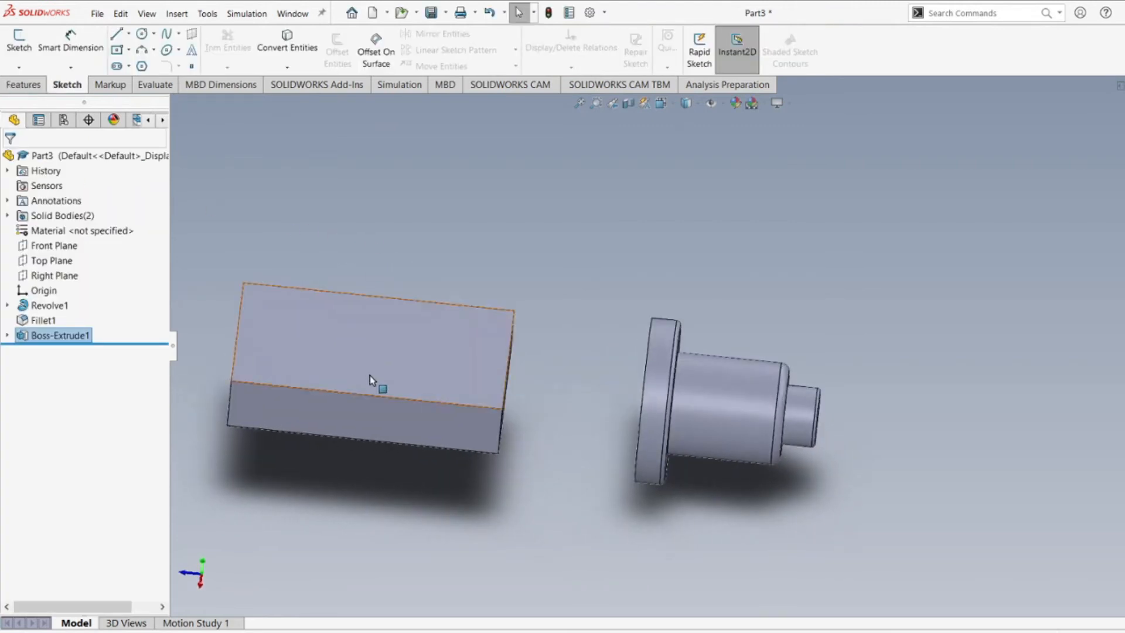
scroll(369, 373, down, 4)
scroll(366, 369, up, 3)
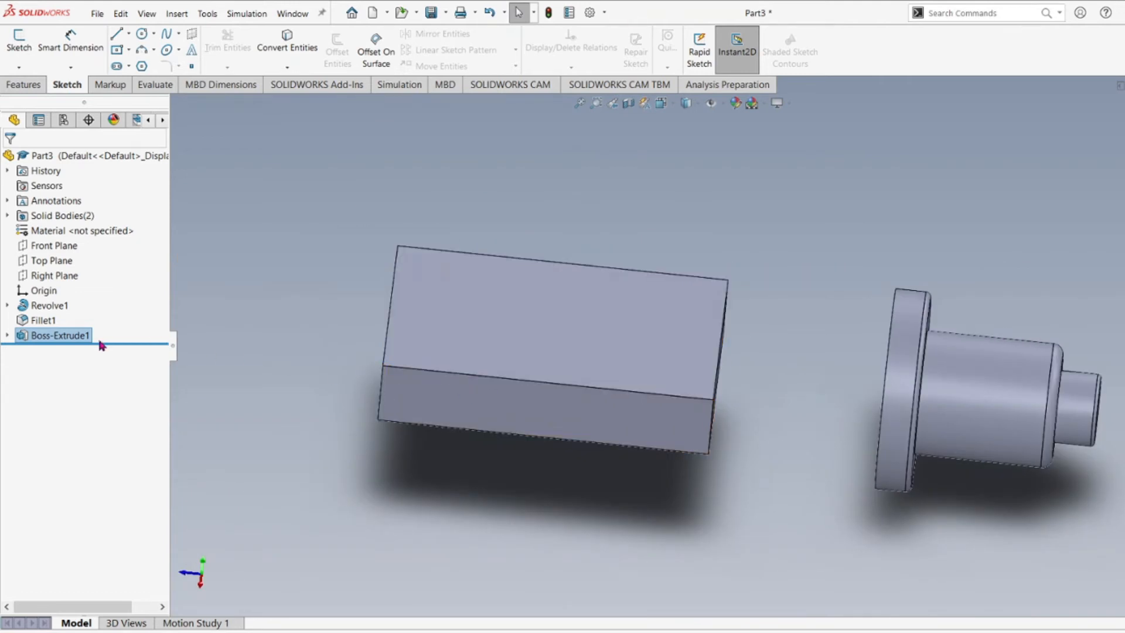
click(7, 335)
click(61, 351)
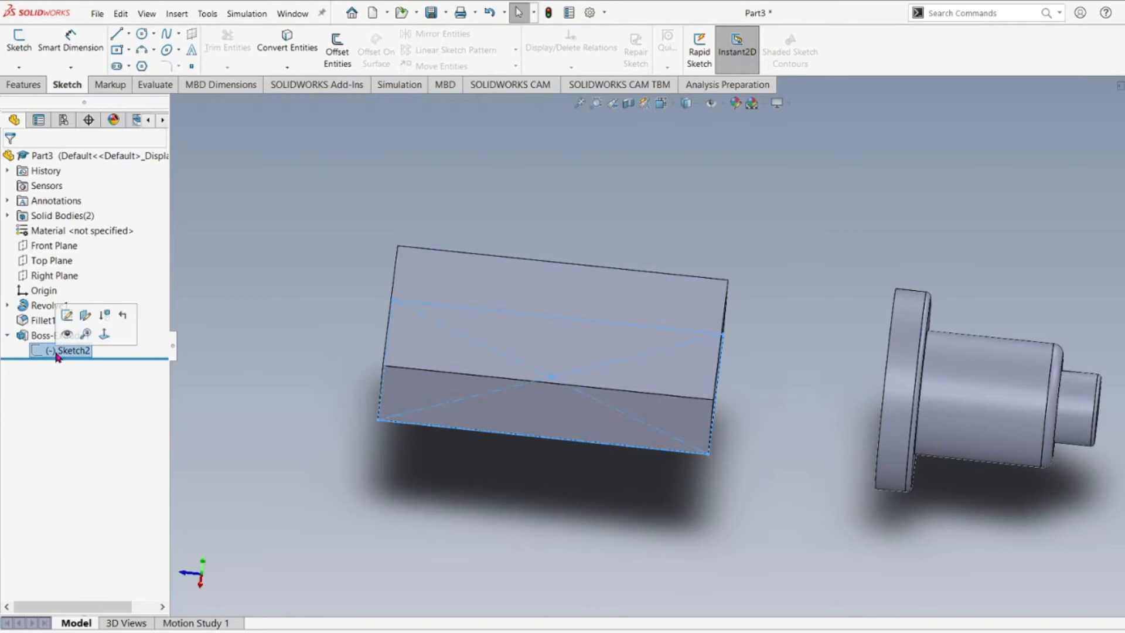
click(65, 335)
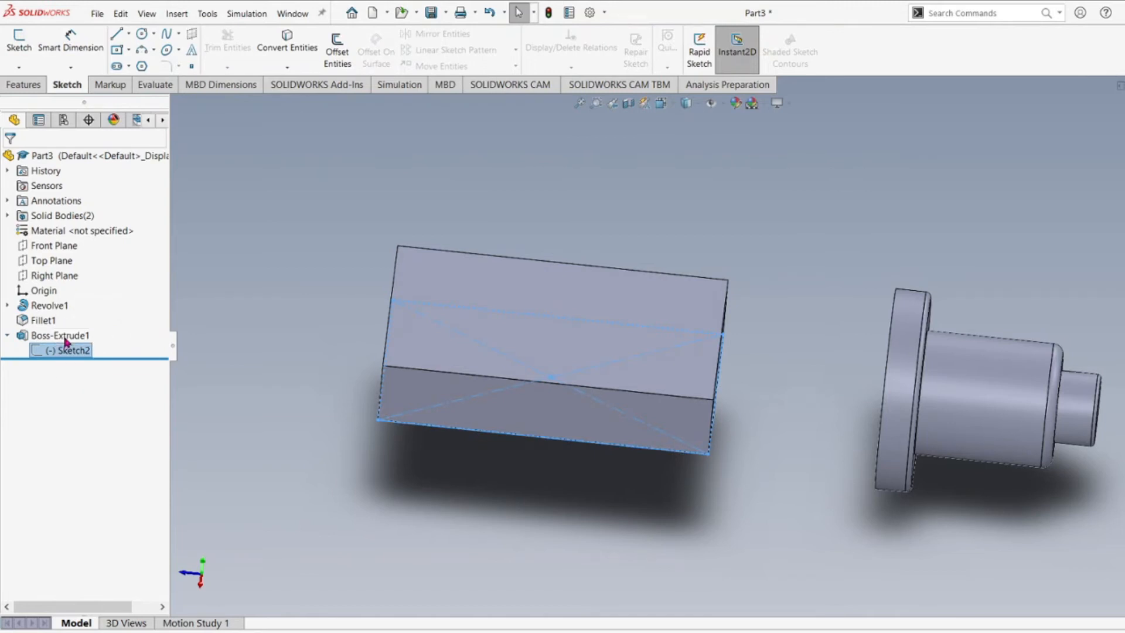
- Examine the displayed rectangle sketch against the block's corners and edges, and collapse the extrusion's tree entry
middle_drag(434, 321, 432, 376)
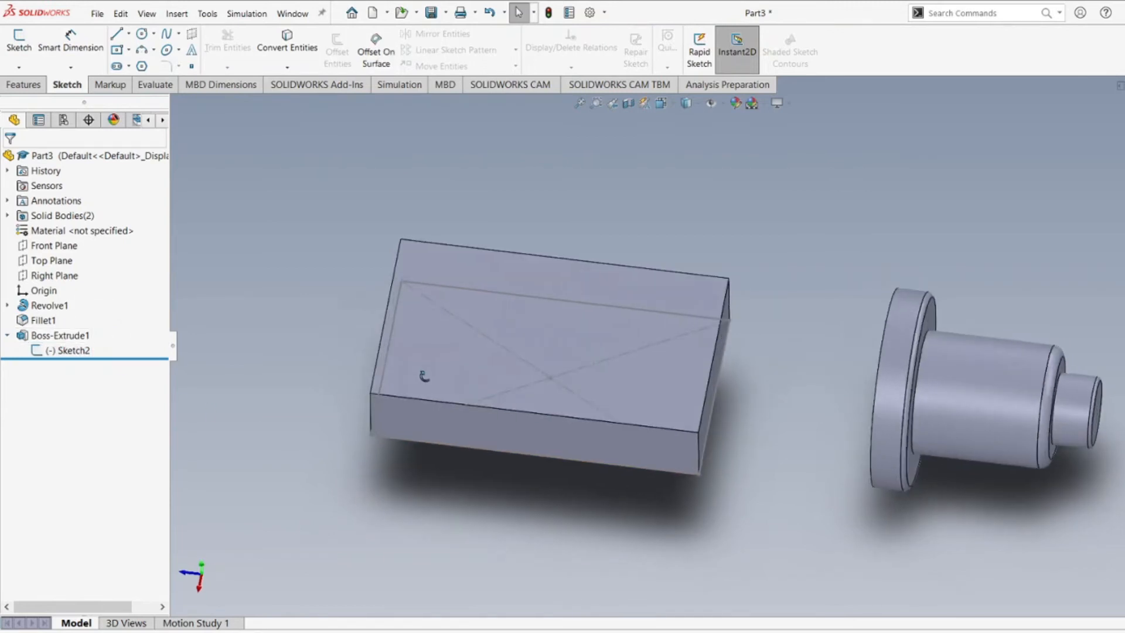
scroll(433, 309, down, 3)
scroll(433, 310, down, 3)
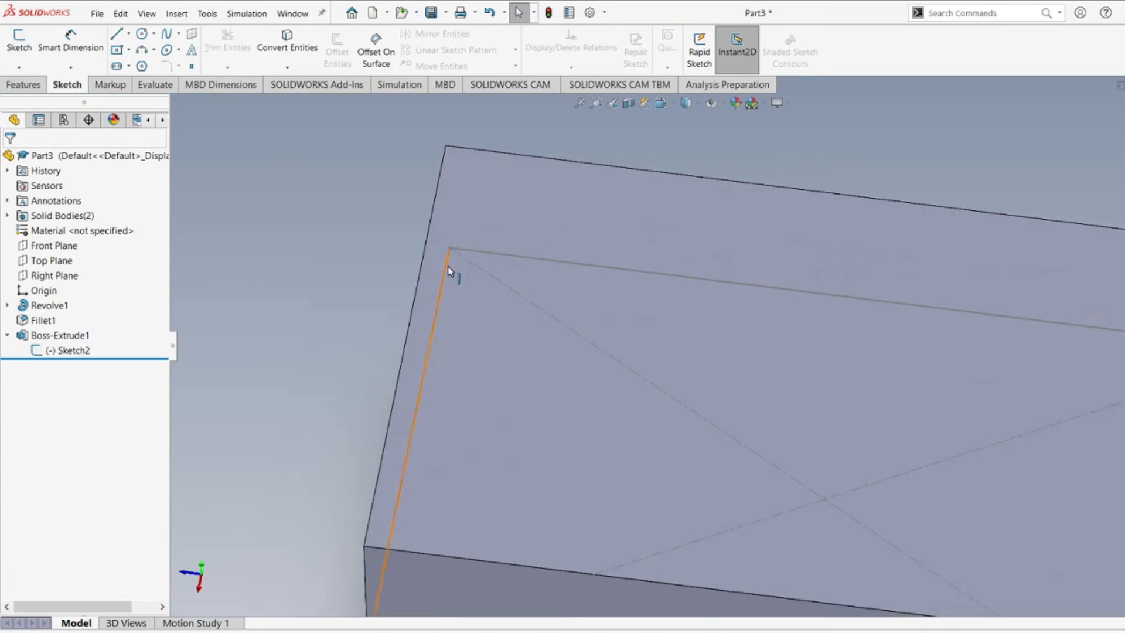
scroll(458, 273, up, 2)
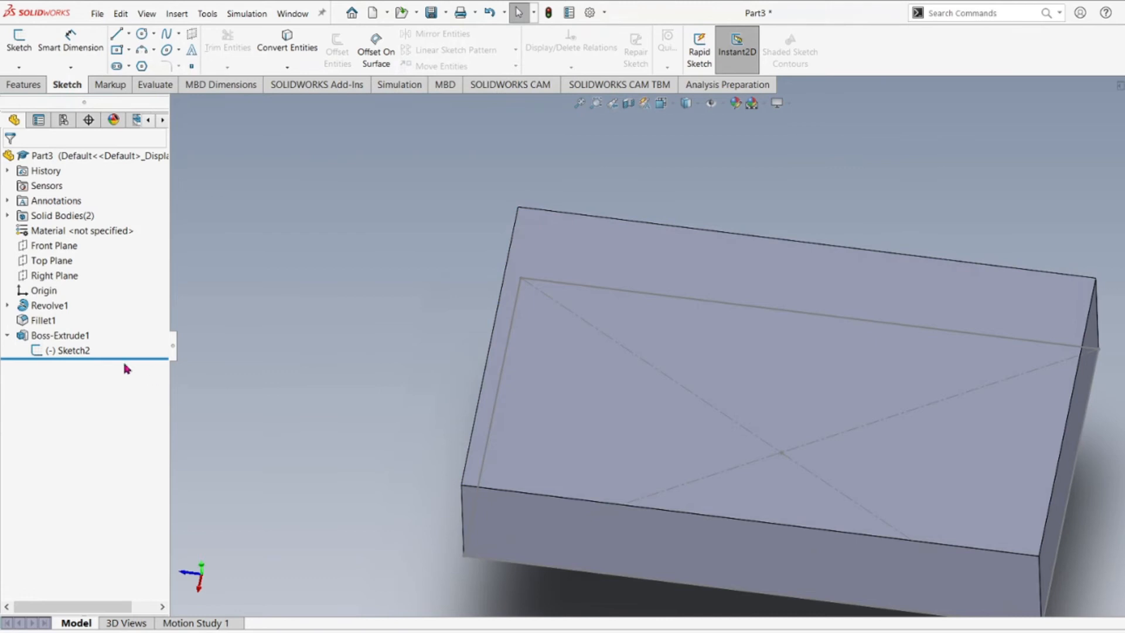
click(7, 335)
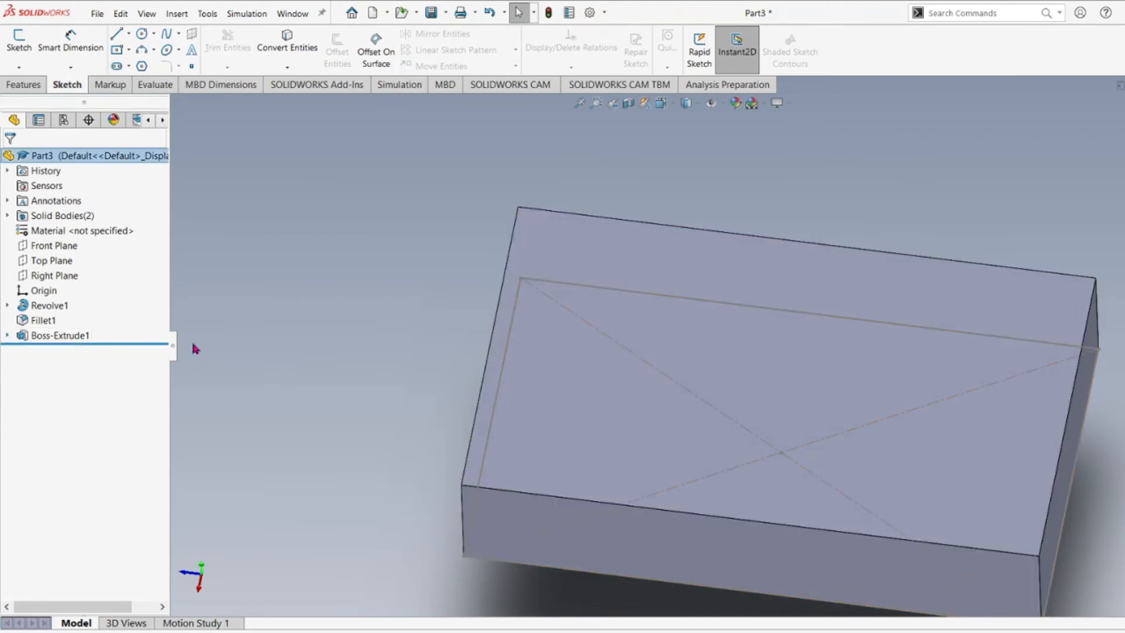
scroll(358, 445, up, 3)
middle_drag(712, 439, 687, 376)
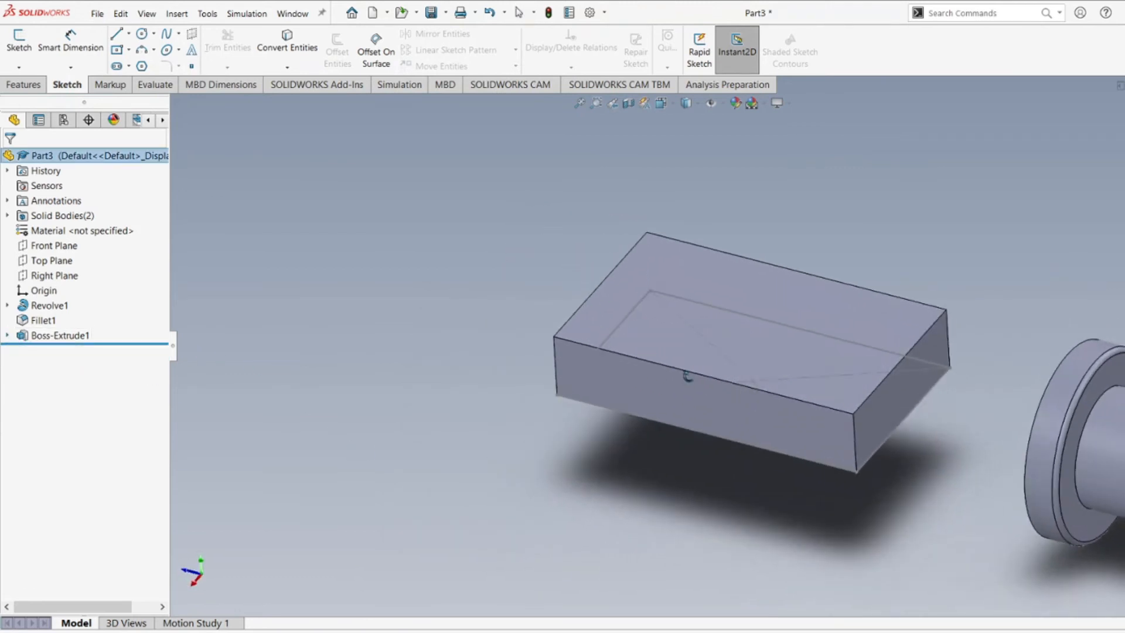
- Hide the block's rectangle sketch in the model
right_click(738, 318)
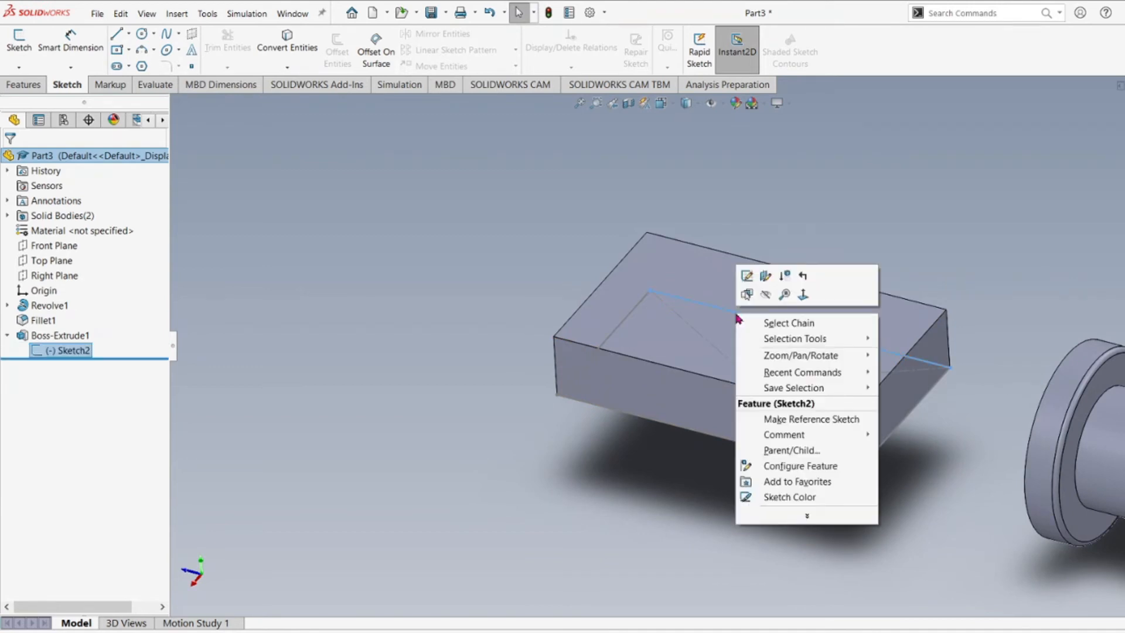
click(766, 295)
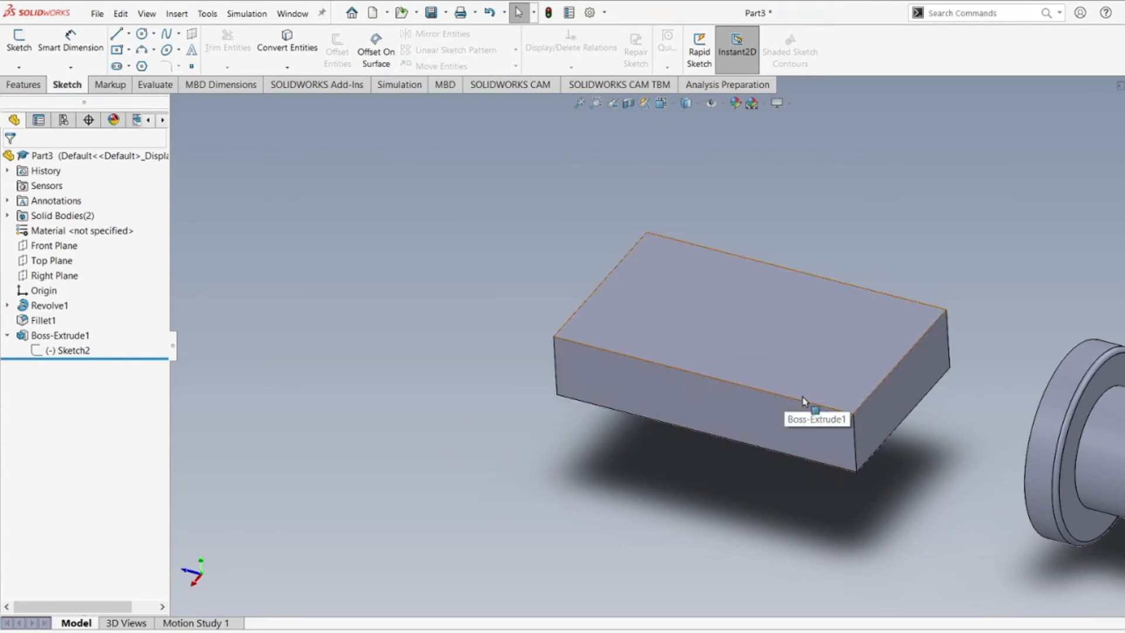
scroll(793, 399, up, 1)
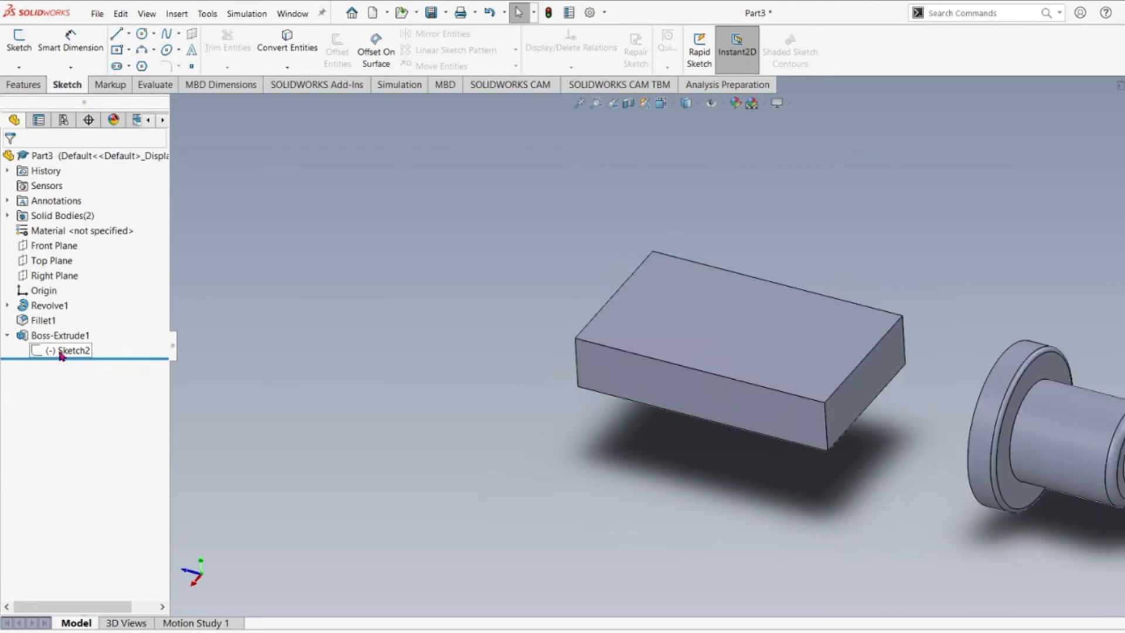
right_click(65, 355)
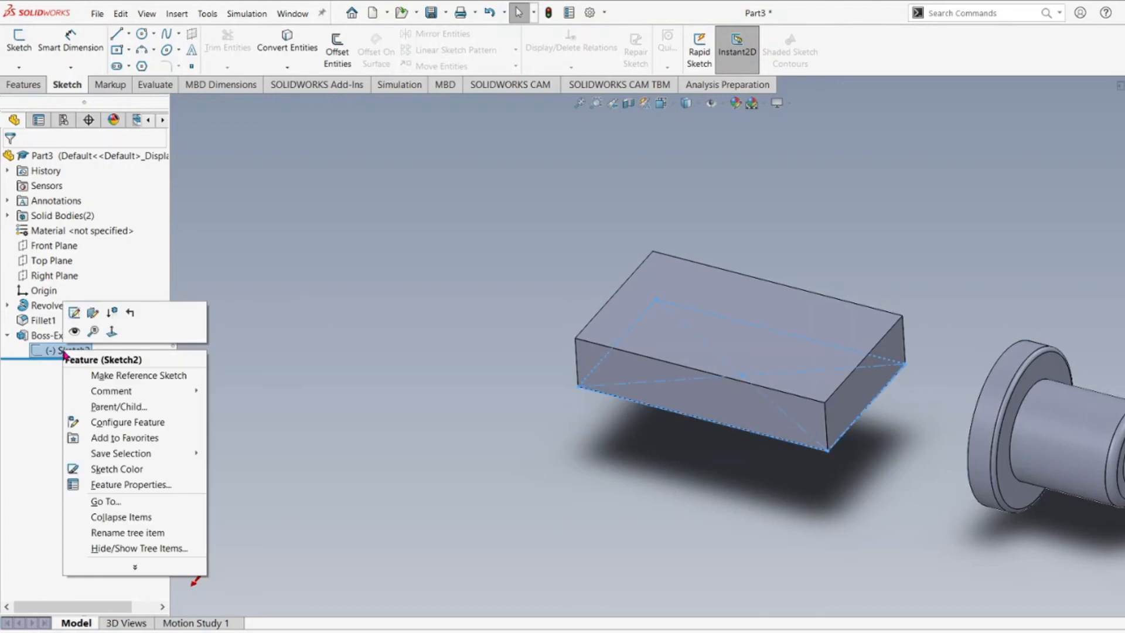
click(354, 393)
click(353, 393)
scroll(888, 380, up, 1)
scroll(772, 353, down, 3)
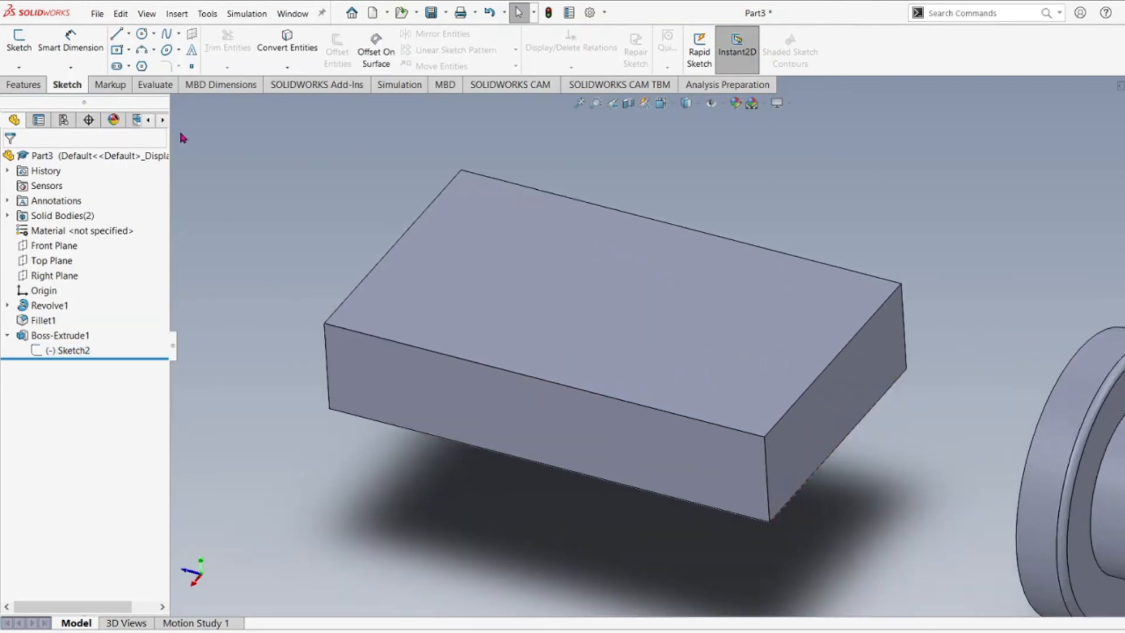
- Fillet the four edges of the block's top face with a symmetric 0.3 in radius
click(26, 87)
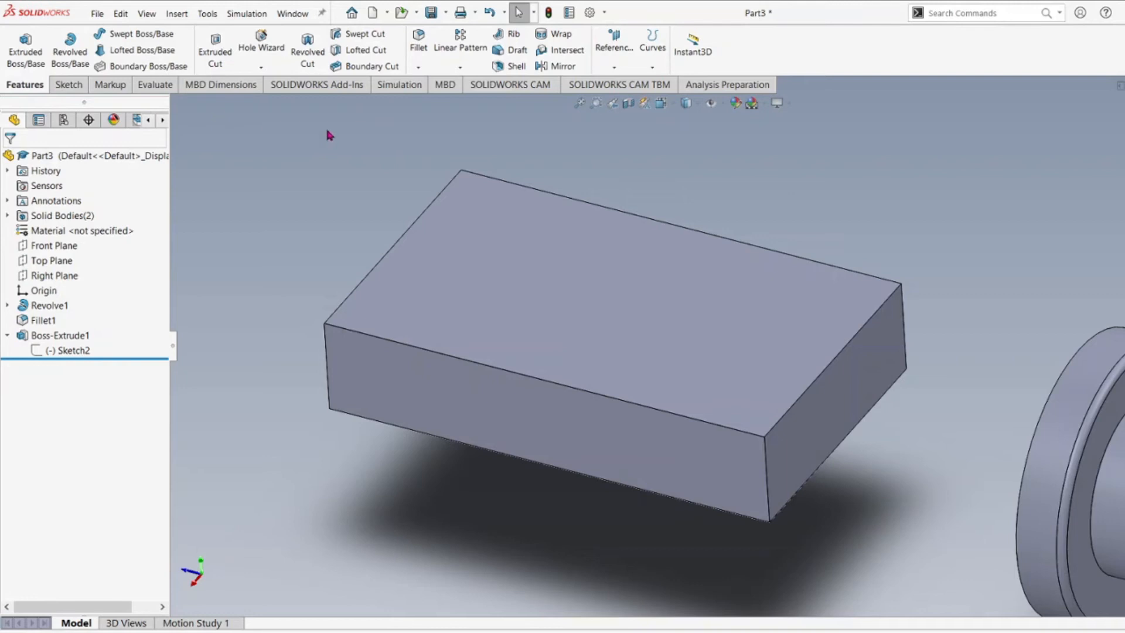
click(419, 47)
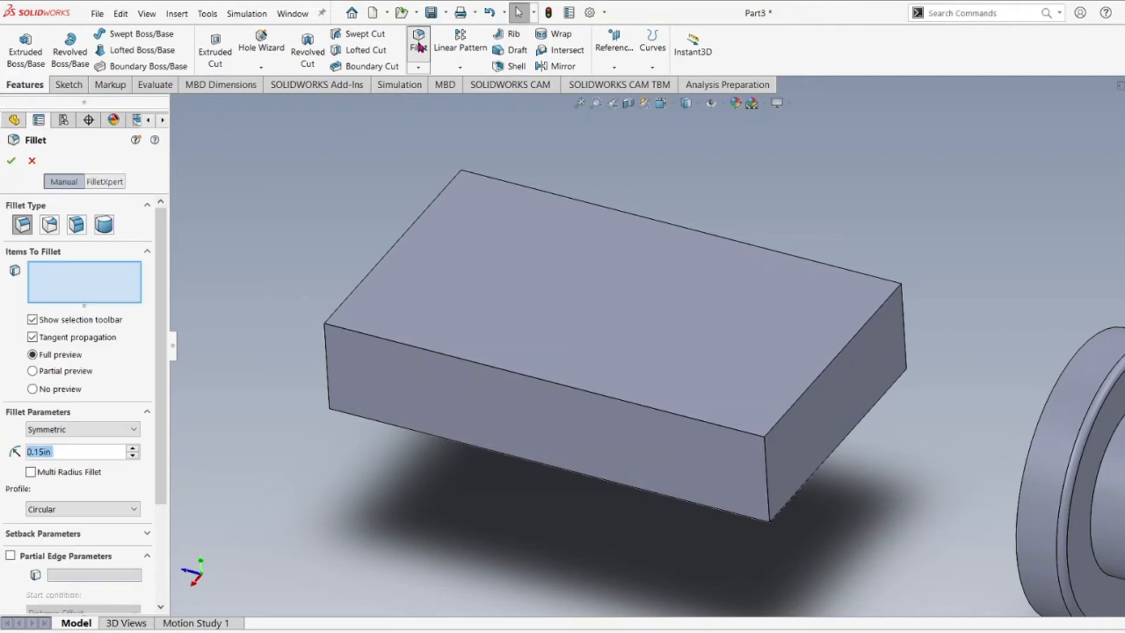
click(408, 232)
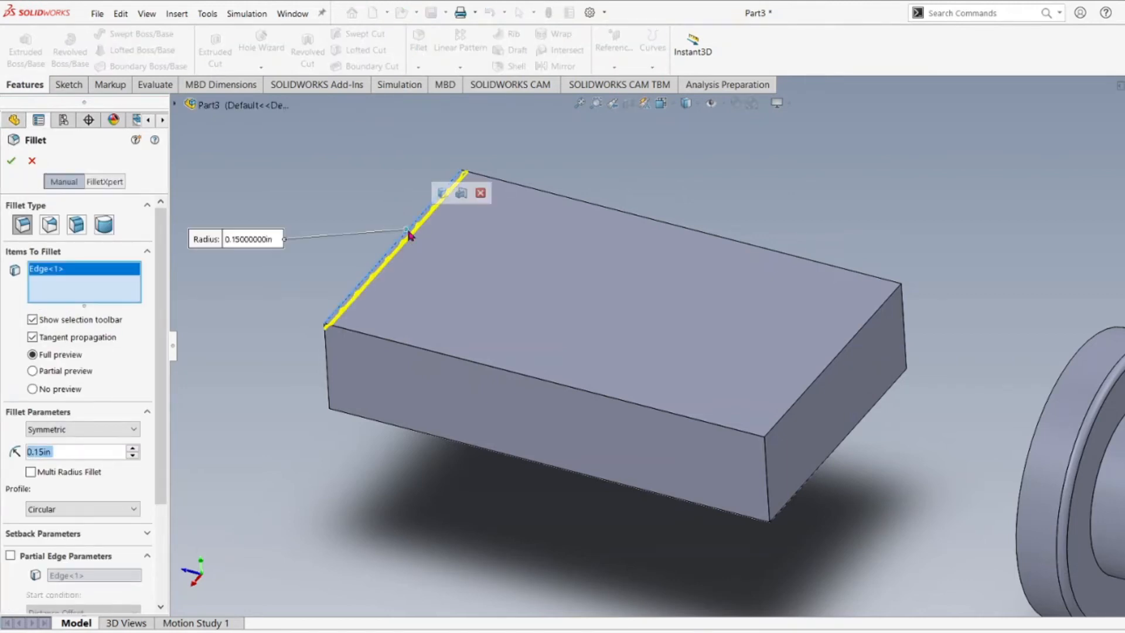
click(411, 350)
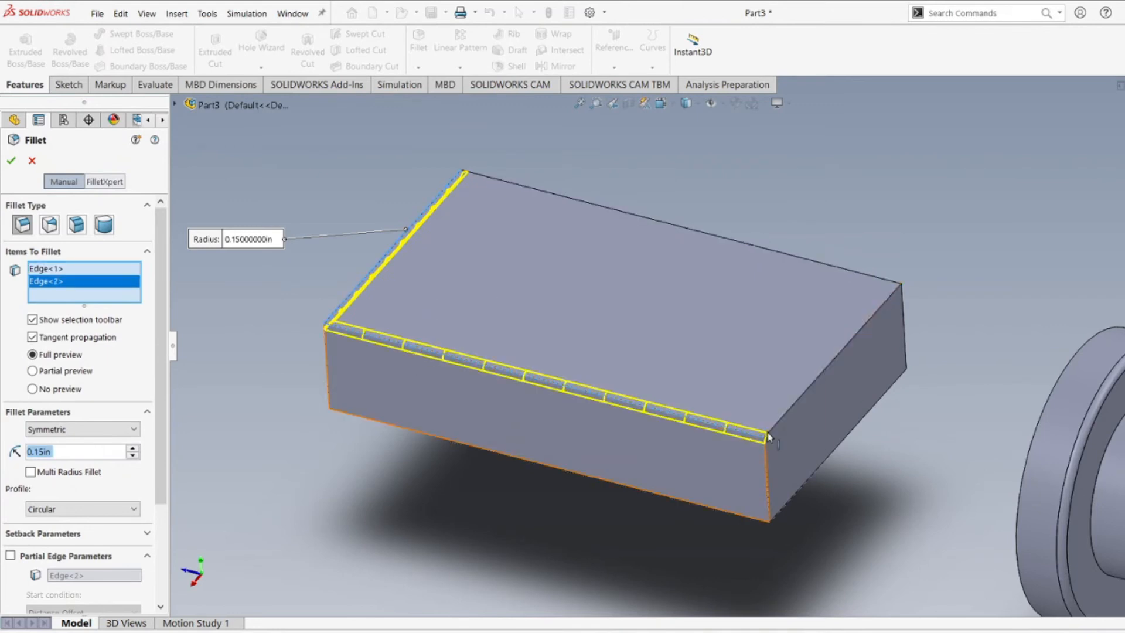
click(796, 405)
click(814, 262)
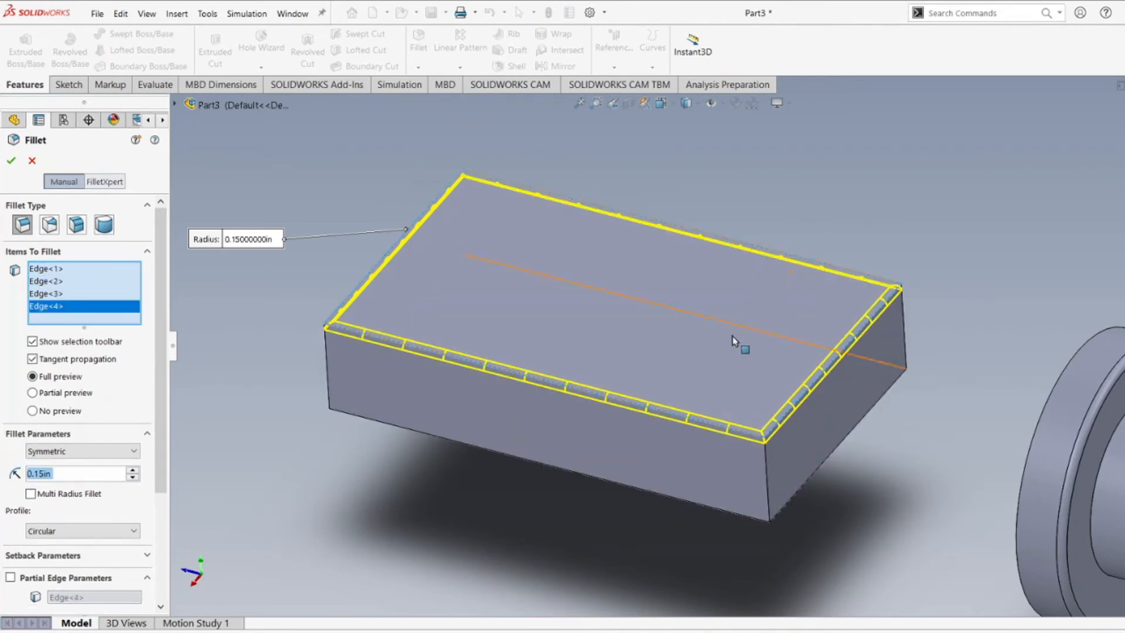
middle_drag(539, 371, 565, 373)
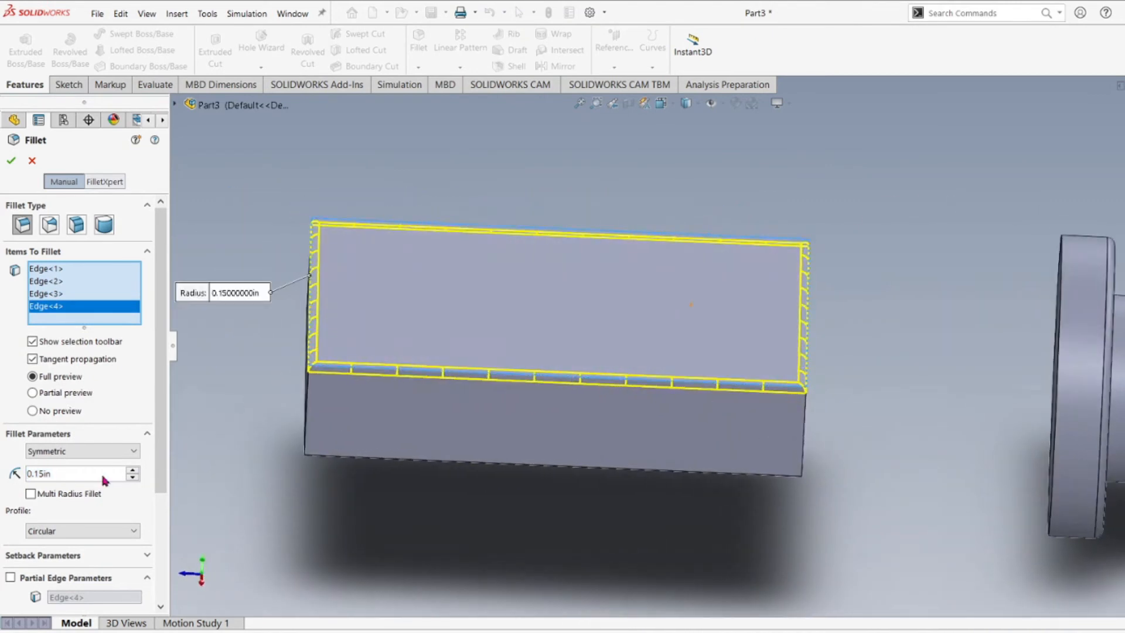
click(70, 473)
double_click(70, 473)
text(0.3)
key(Return)
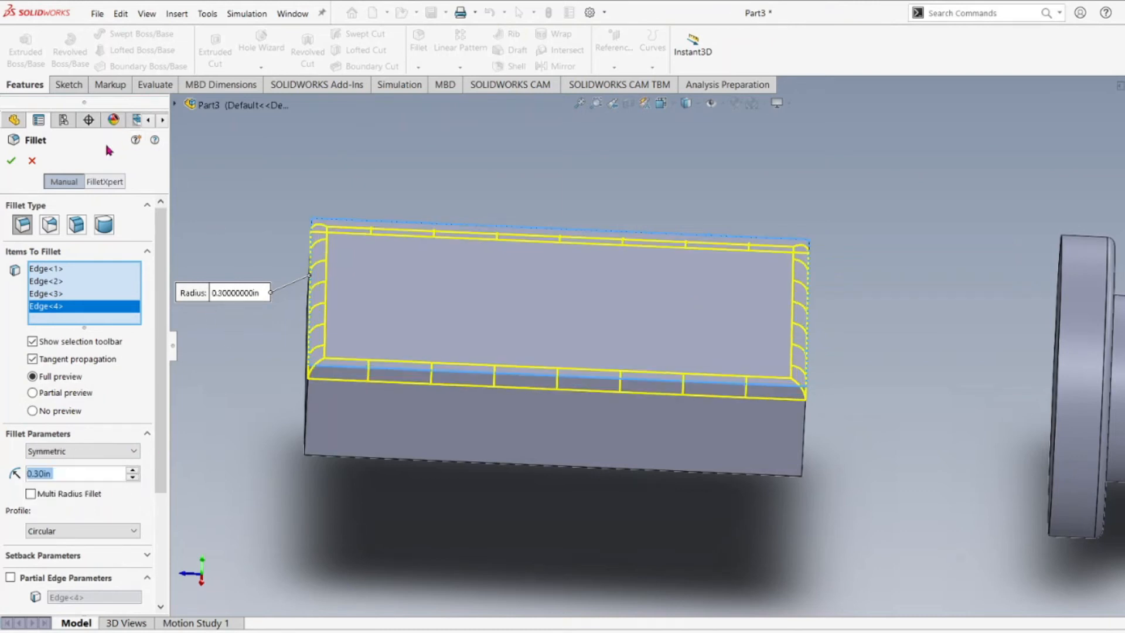
click(10, 160)
- Examine the rounded top edges of the block and the rounded steps of the revolved part from several angles
middle_drag(474, 349, 711, 365)
scroll(704, 371, down, 3)
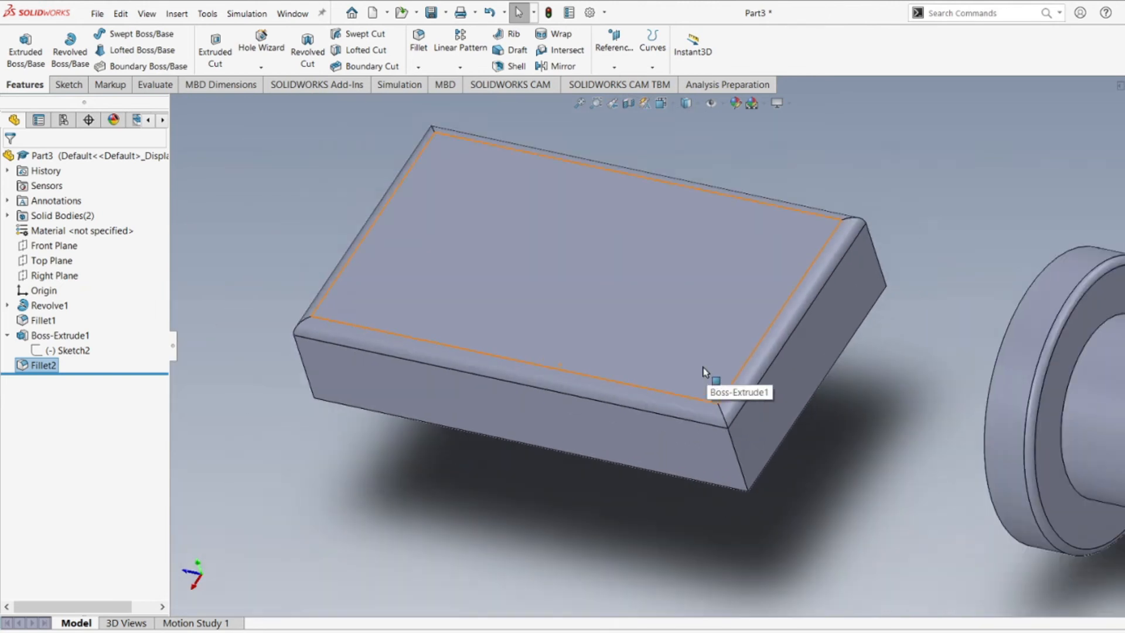
scroll(704, 371, up, 3)
middle_drag(602, 346, 483, 343)
middle_drag(620, 501, 656, 392)
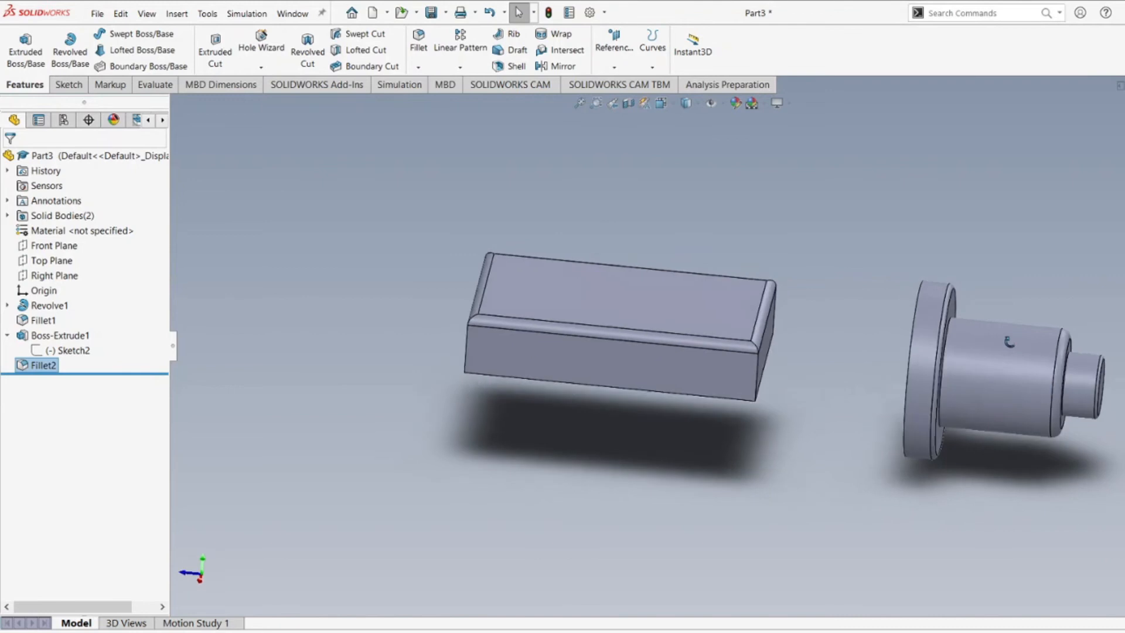
scroll(1007, 354, down, 4)
scroll(895, 375, up, 2)
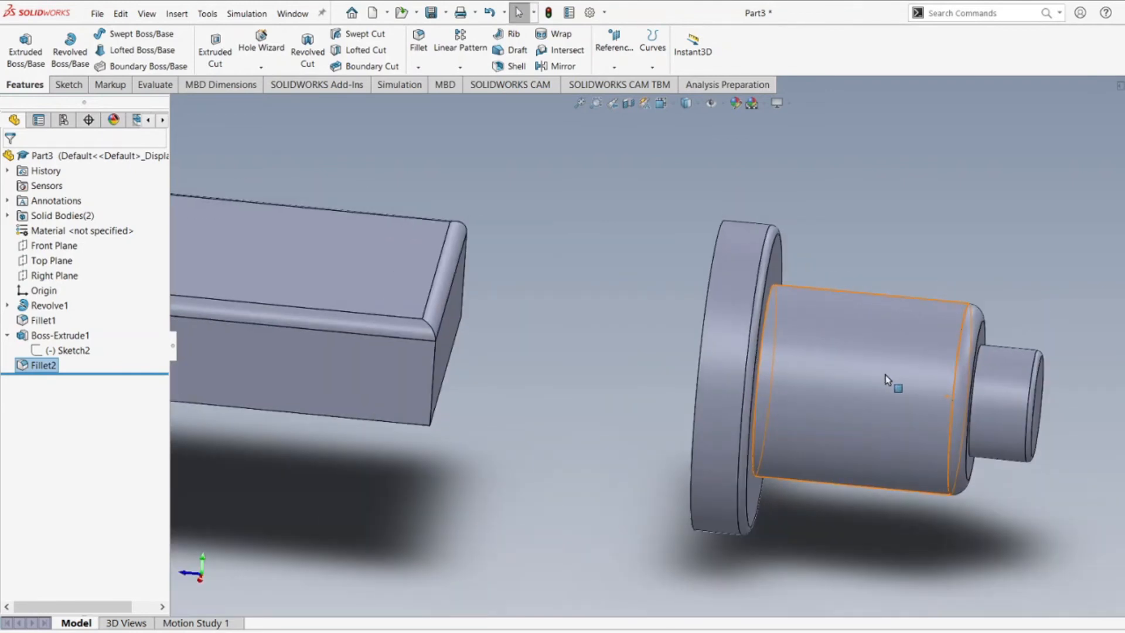
click(885, 375)
click(540, 336)
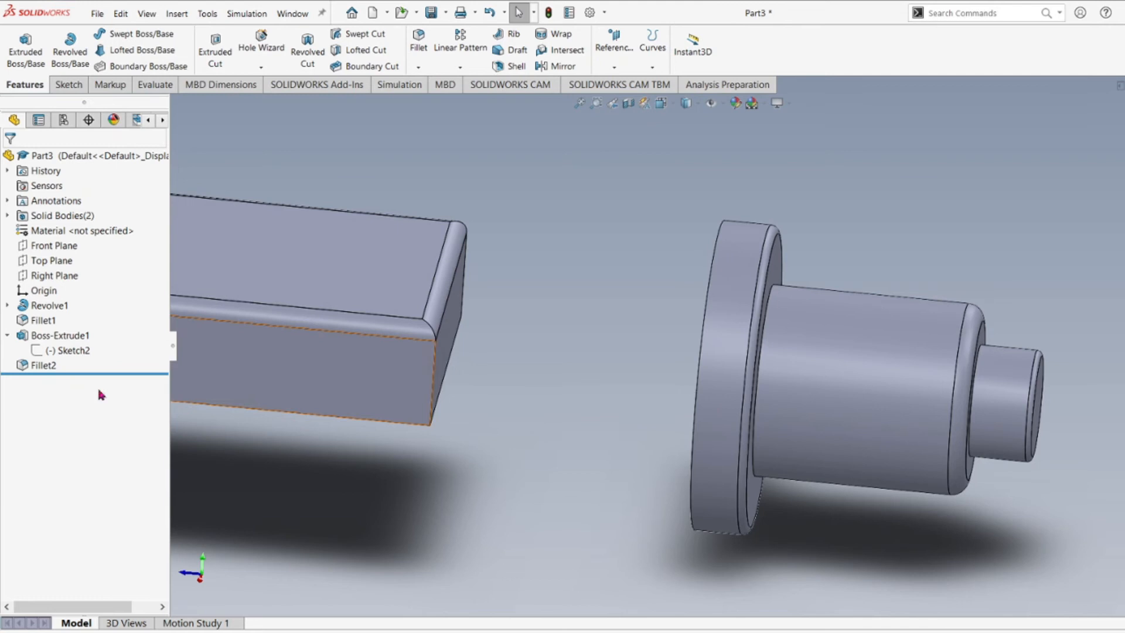
- Expand the revolve in the feature tree and open its profile sketch for editing, viewed normal to the sketch plane
click(45, 308)
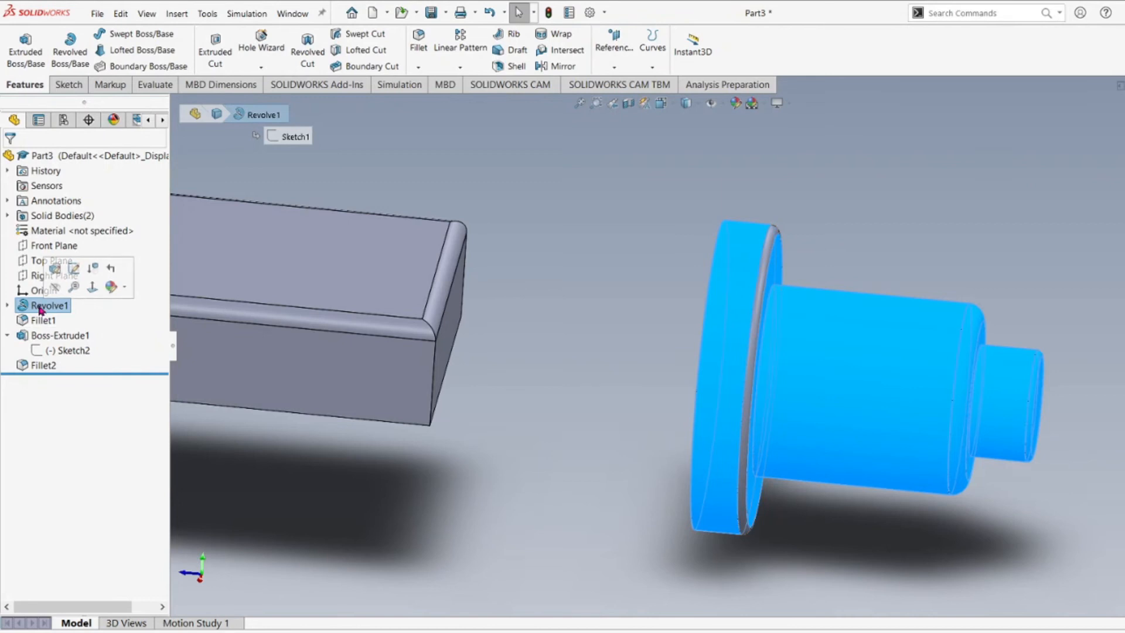
middle_drag(844, 410, 848, 386)
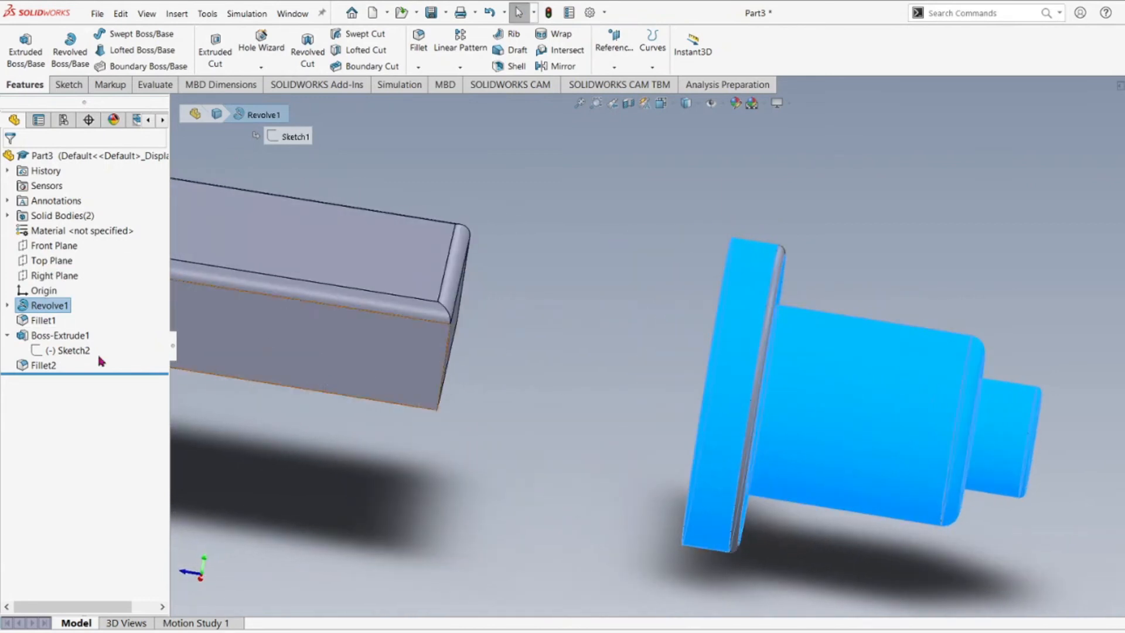
click(8, 305)
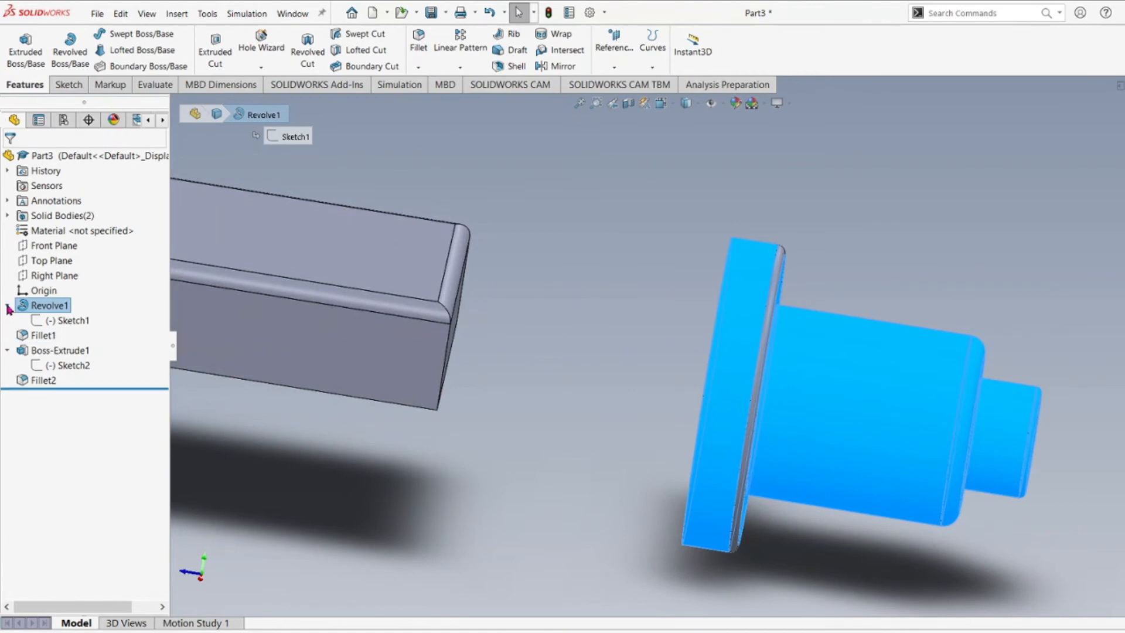
right_click(53, 326)
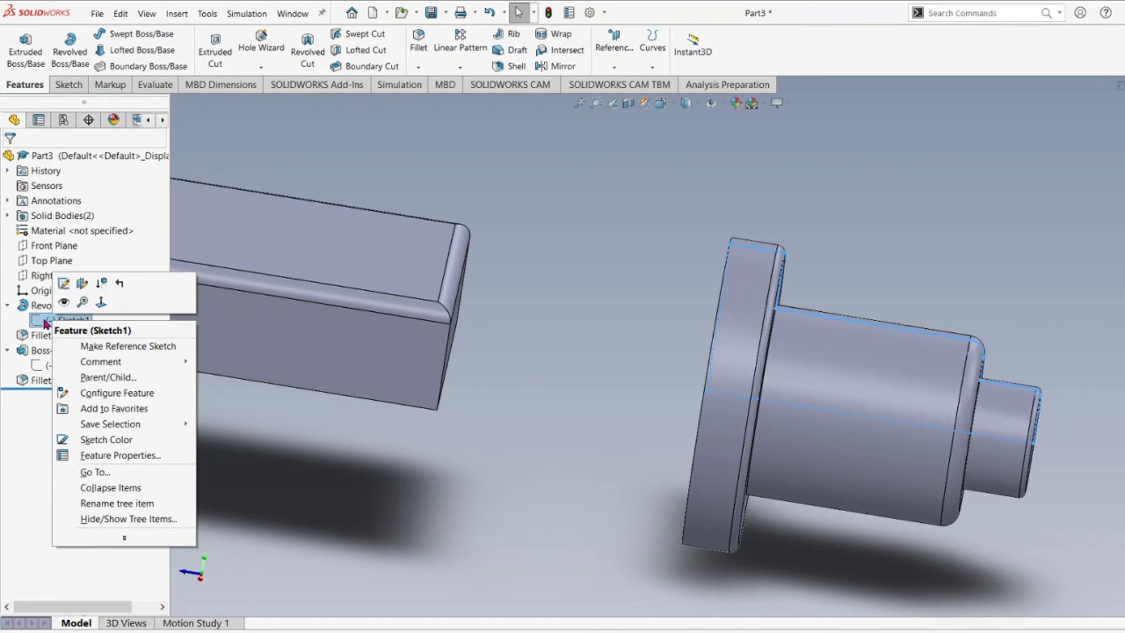
click(62, 284)
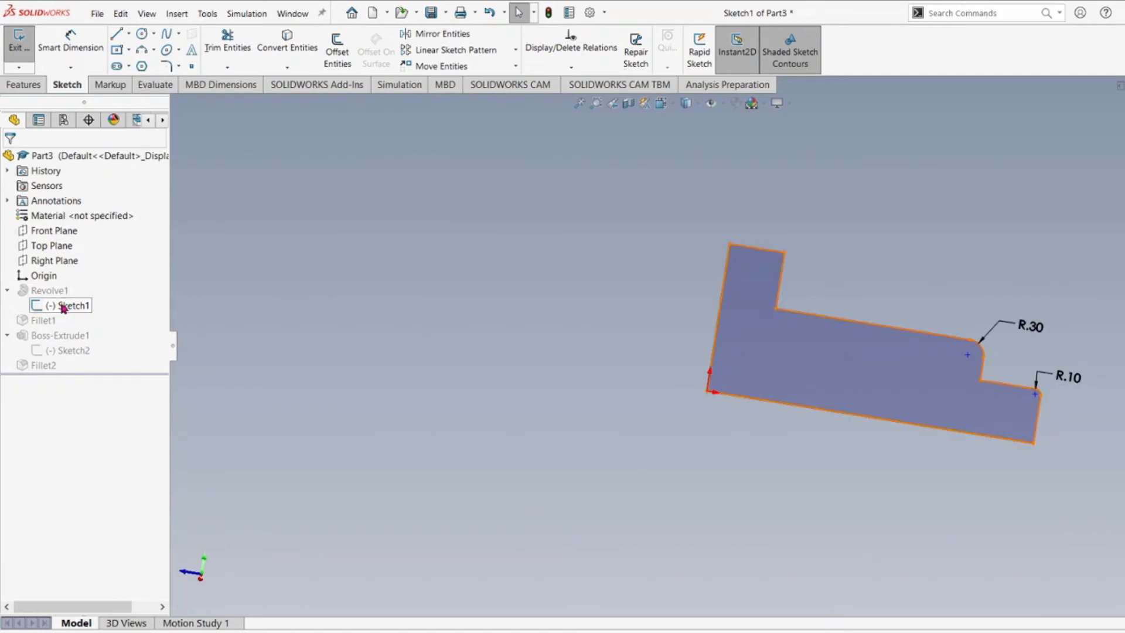
right_click(63, 307)
click(87, 286)
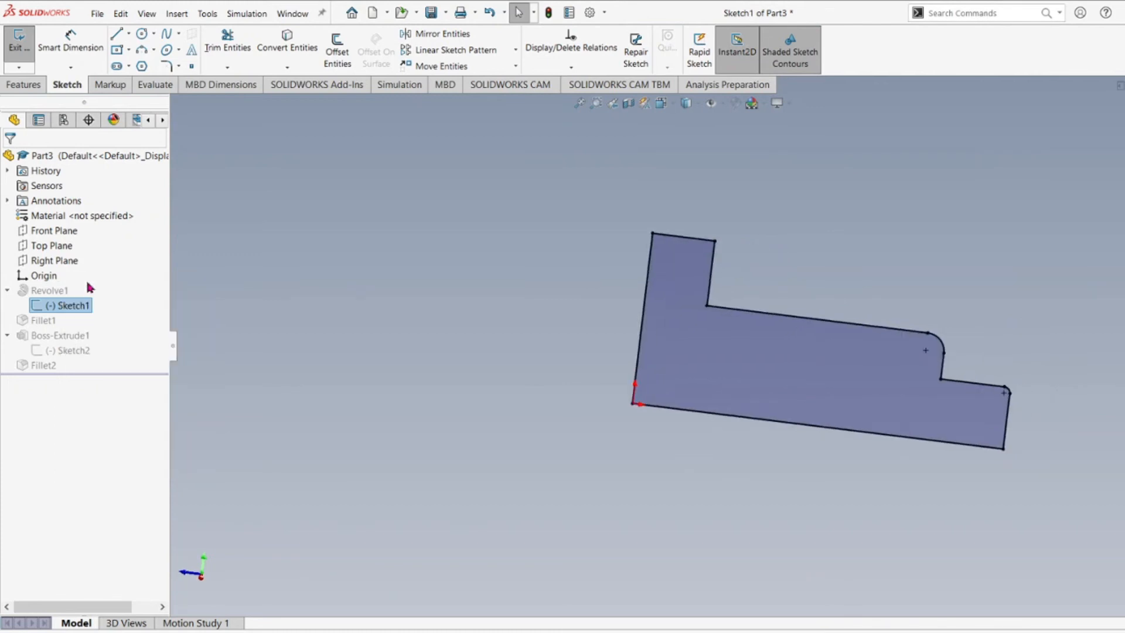
- Delete the R.30 fillet arc from the profile sketch, including its associated dimension
scroll(937, 351, down, 5)
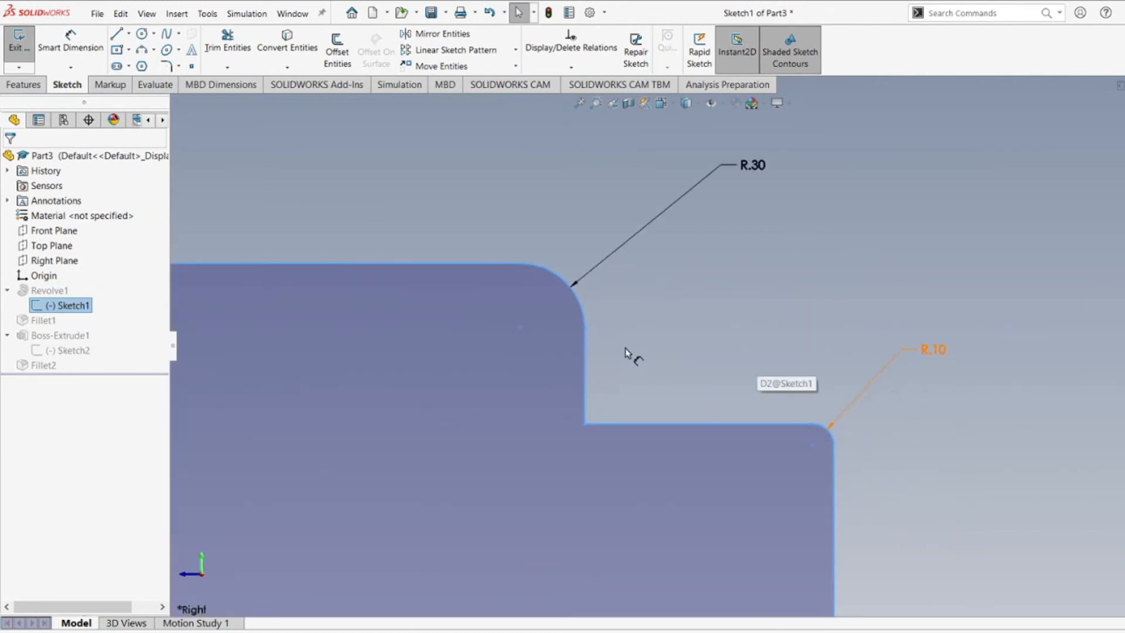
scroll(557, 328, up, 1)
scroll(557, 329, down, 2)
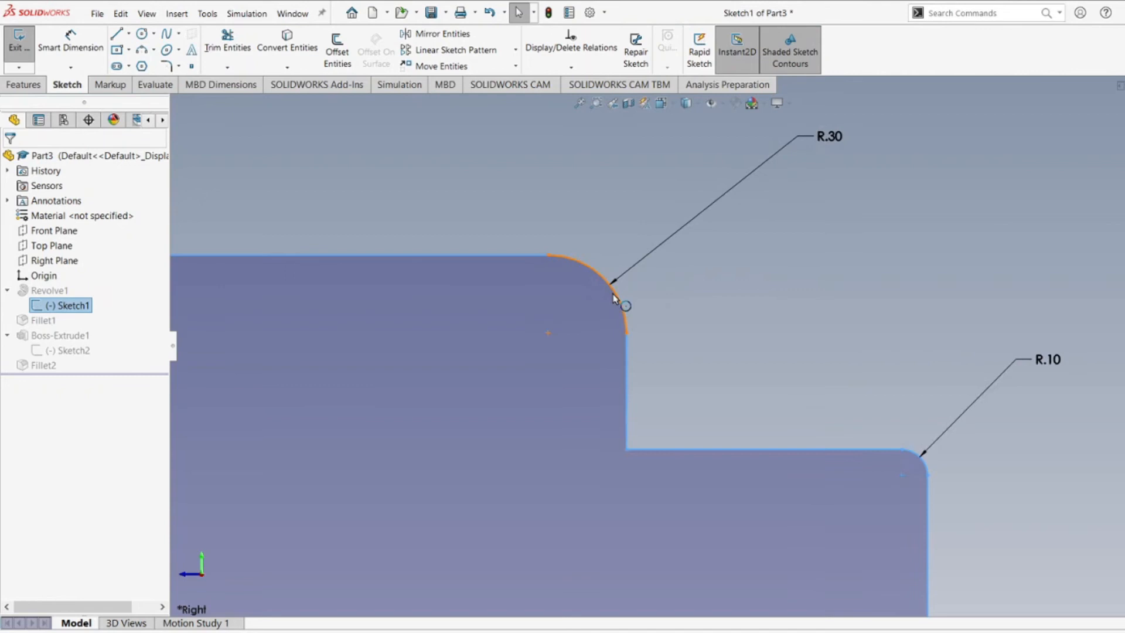
click(614, 297)
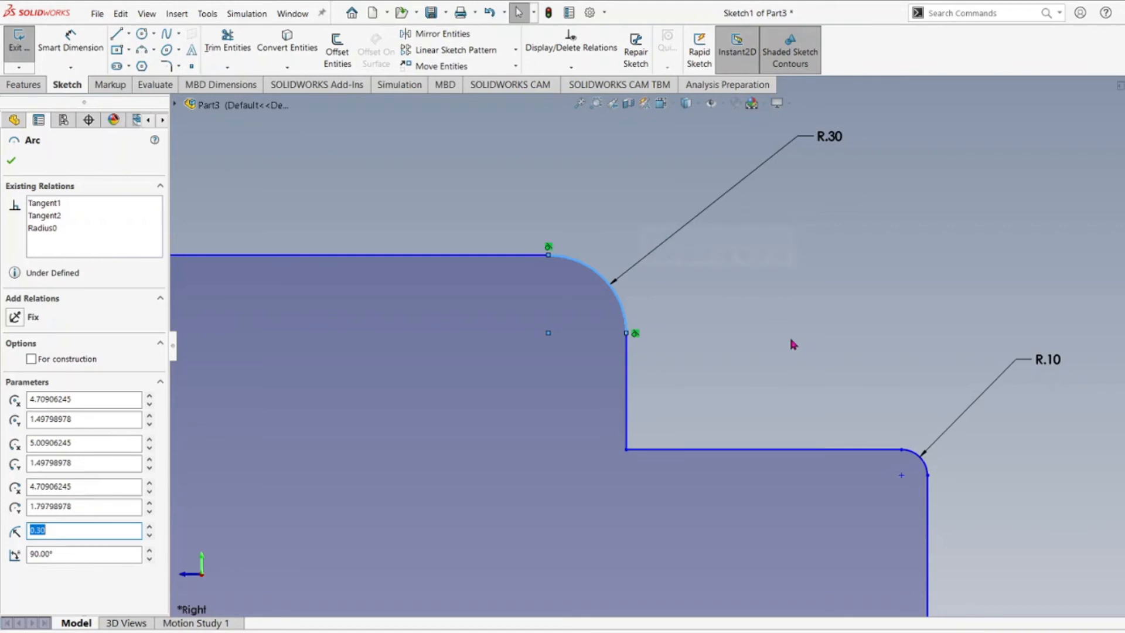
right_click(626, 316)
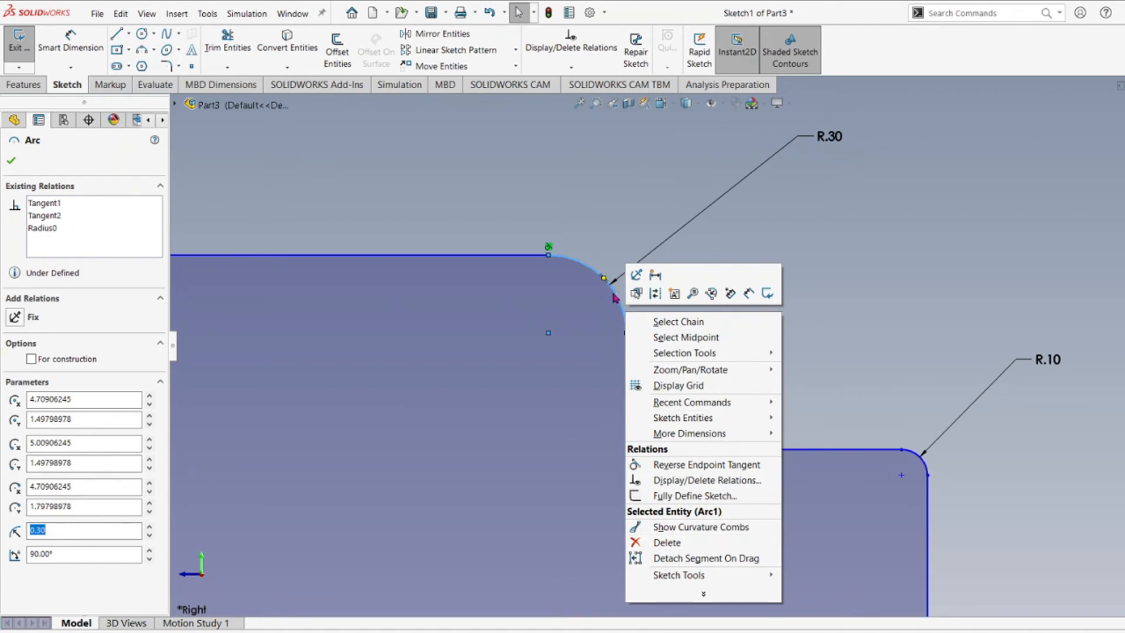
click(668, 543)
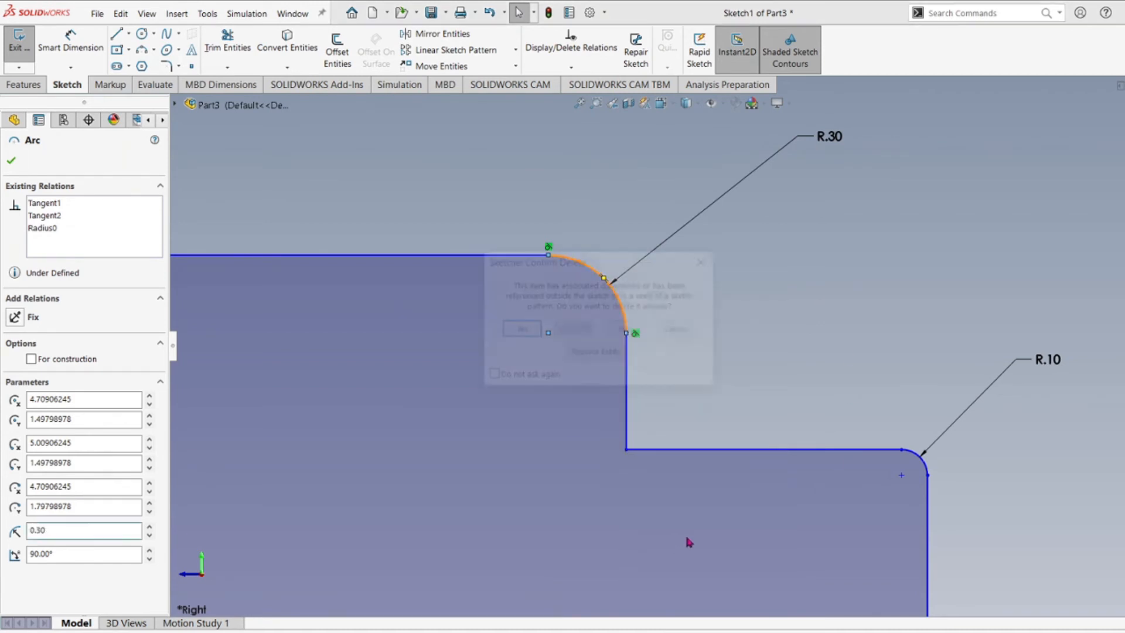
click(519, 331)
- Exit the profile sketch and rebuild the model anyway, continuing past the revolve error and dismissing the error list
scroll(767, 363, up, 5)
middle_drag(458, 382, 573, 379)
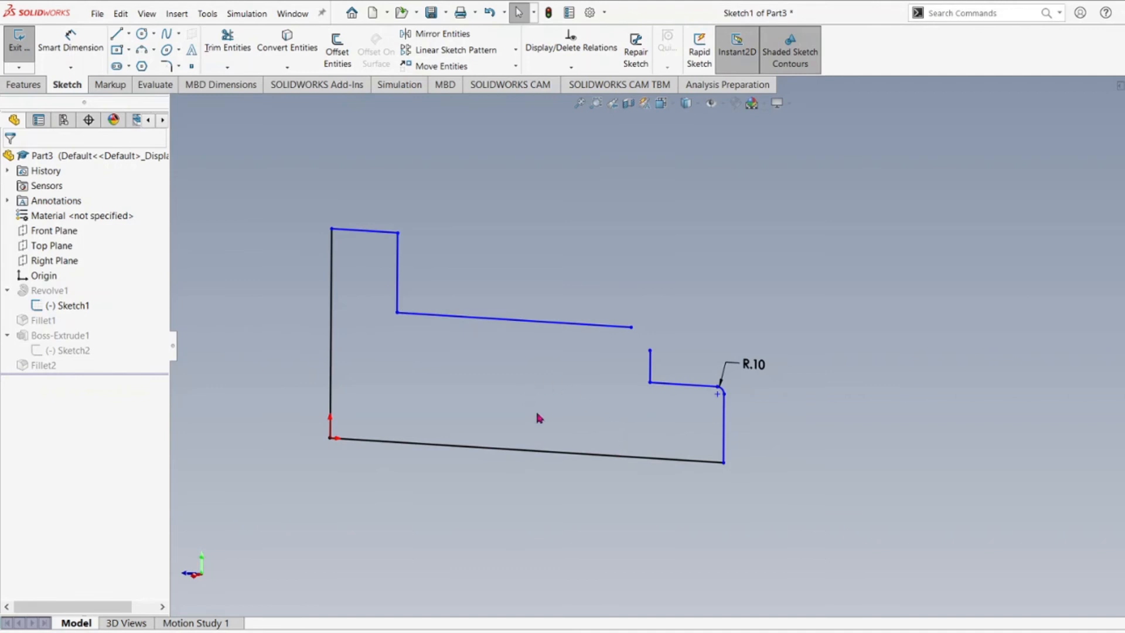
click(548, 12)
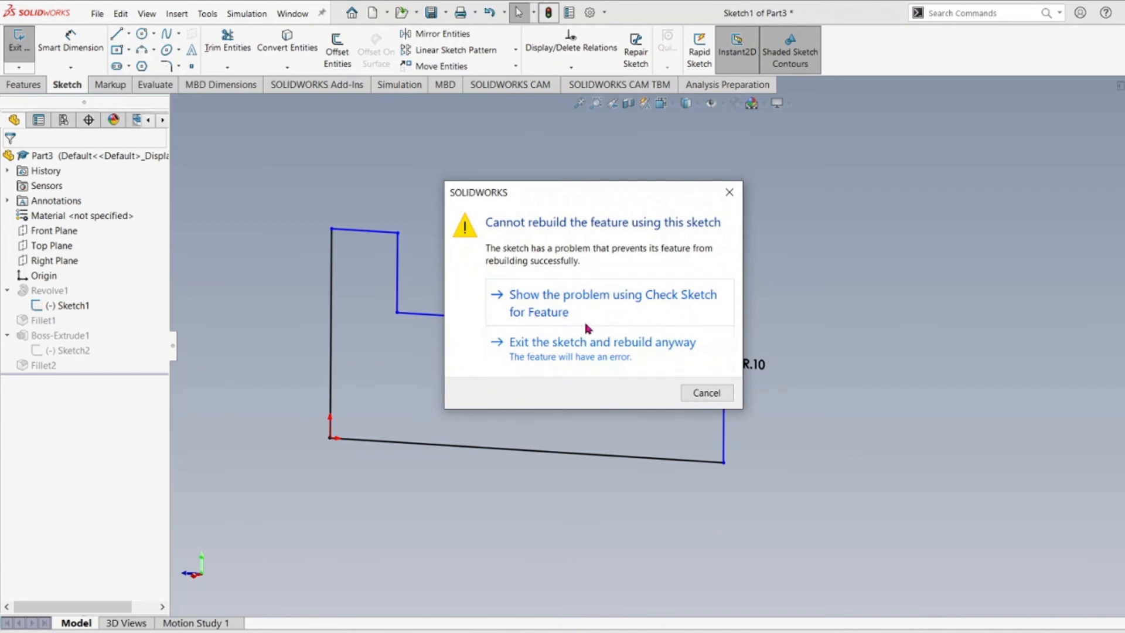
click(597, 355)
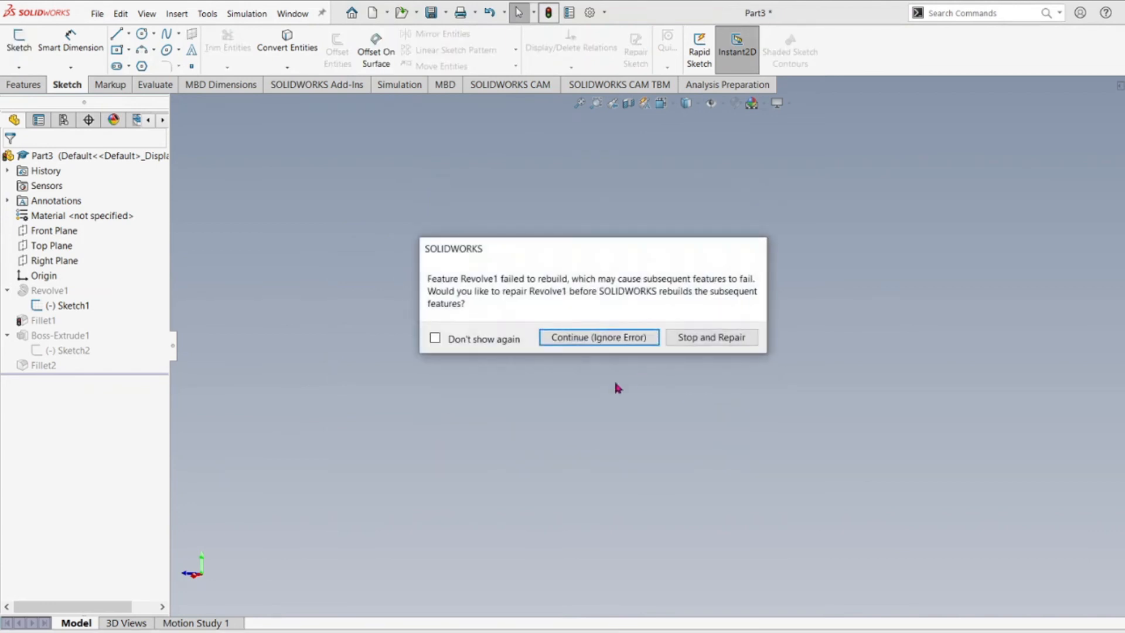
click(608, 342)
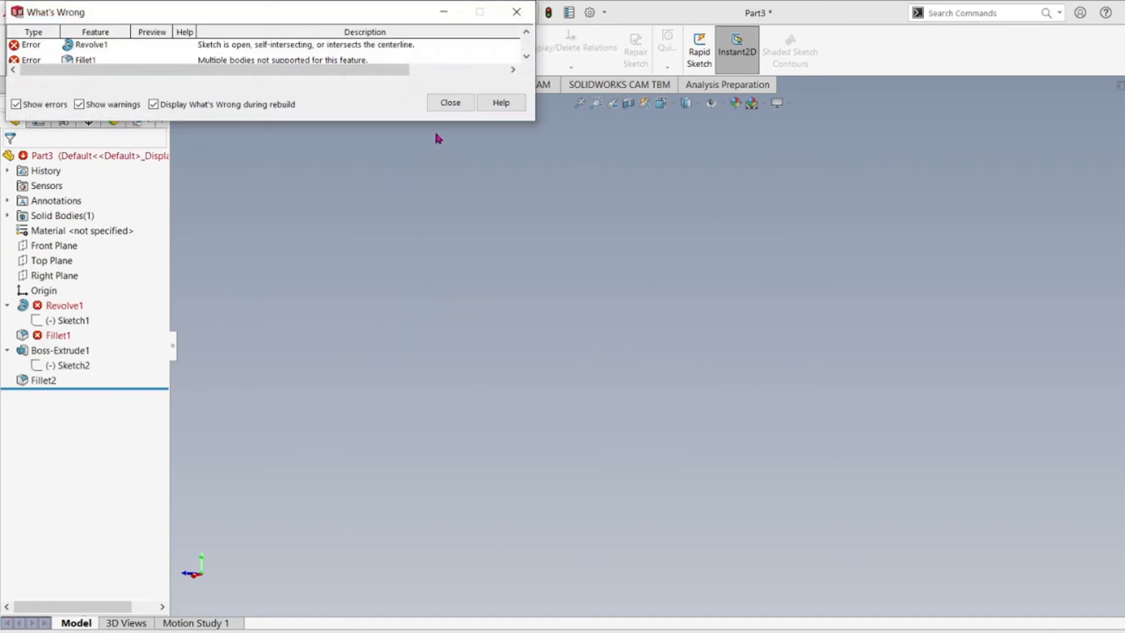
click(448, 105)
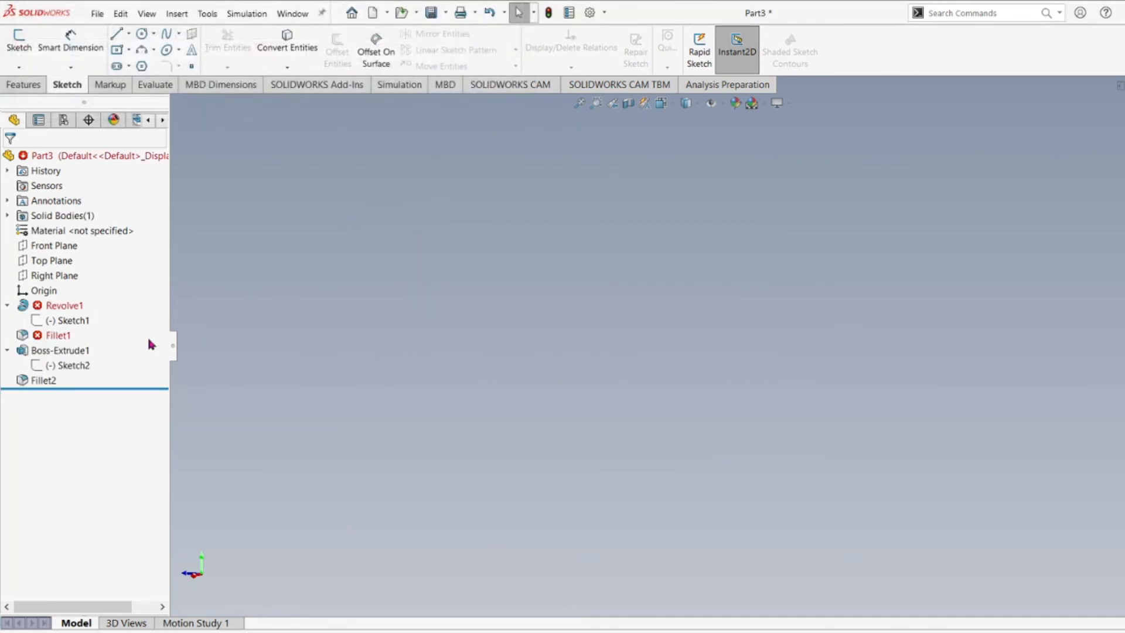
- Reopen the revolve's profile sketch for editing and view it normal to the sketch plane
right_click(66, 322)
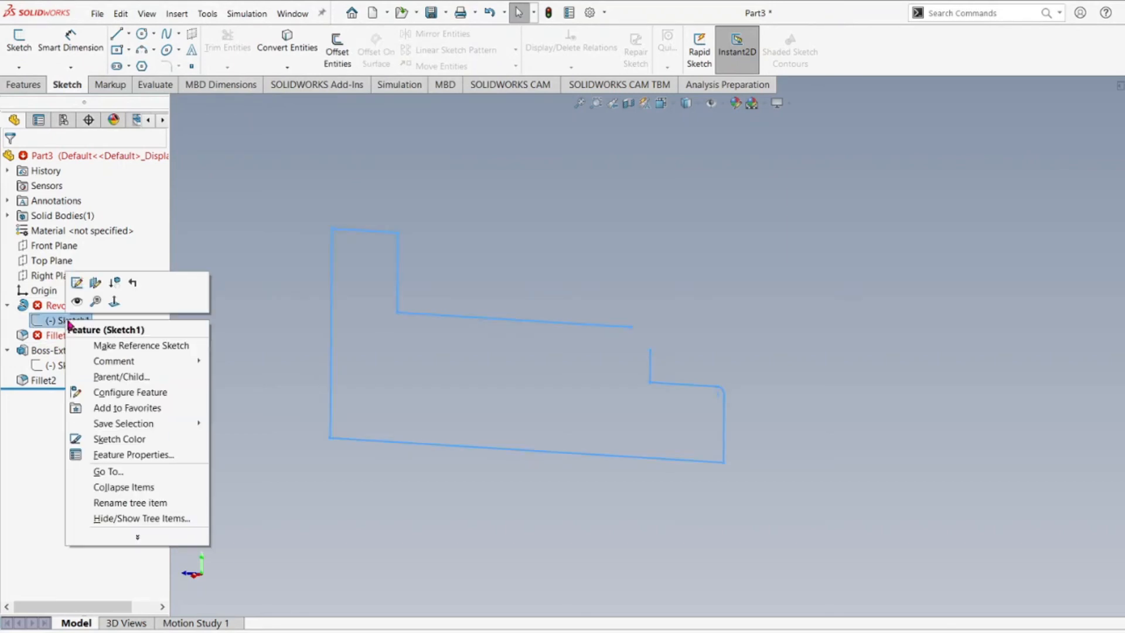
click(76, 283)
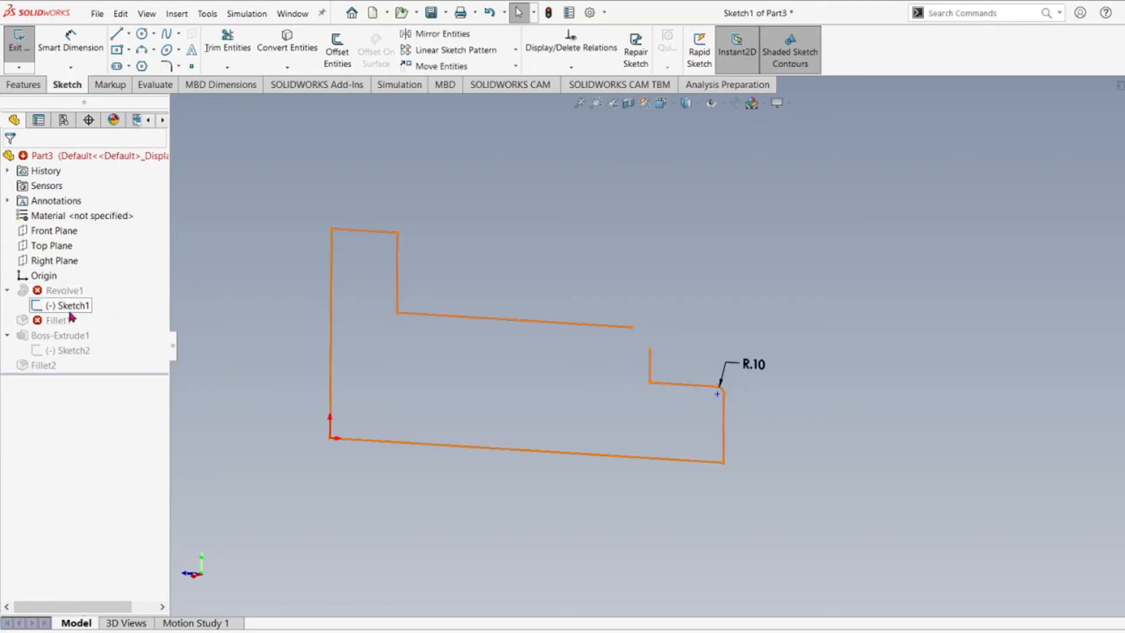
right_click(59, 307)
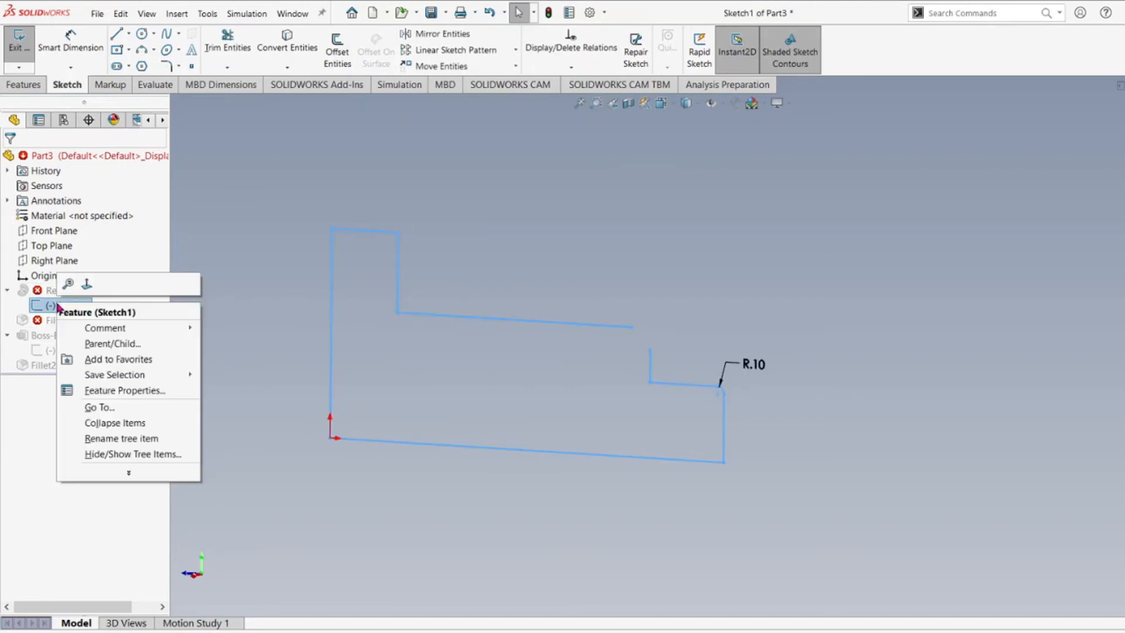
click(87, 285)
- Close the gap in the profile by joining the free ends of the middle horizontal and vertical lines at about (5.00, 1.80) in
scroll(829, 369, down, 5)
scroll(748, 322, down, 2)
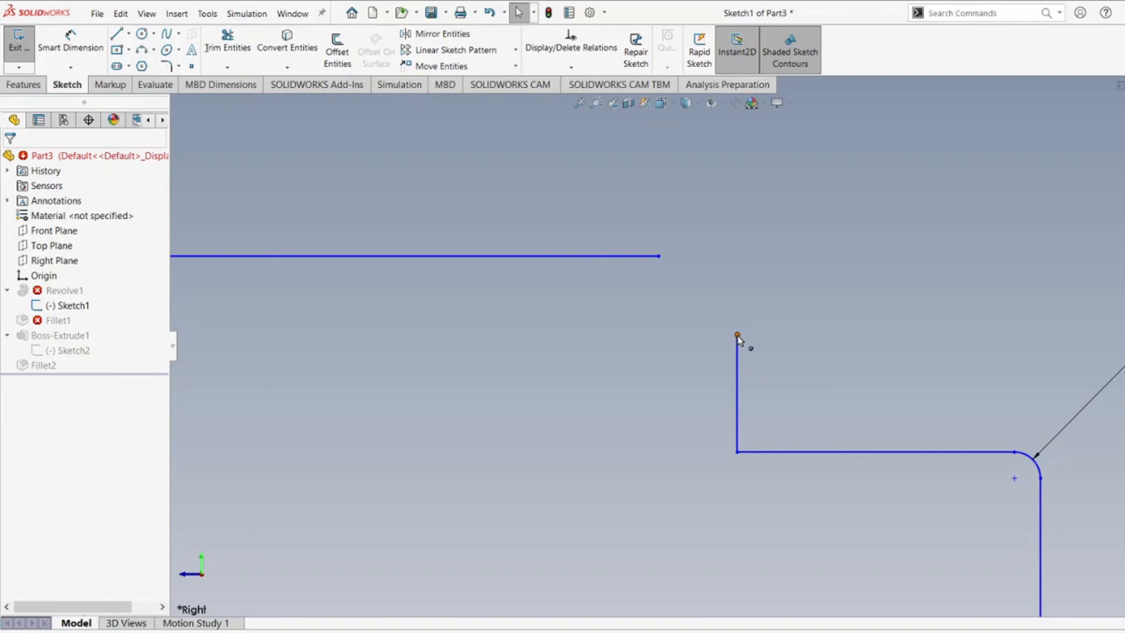
drag(738, 335, 735, 261)
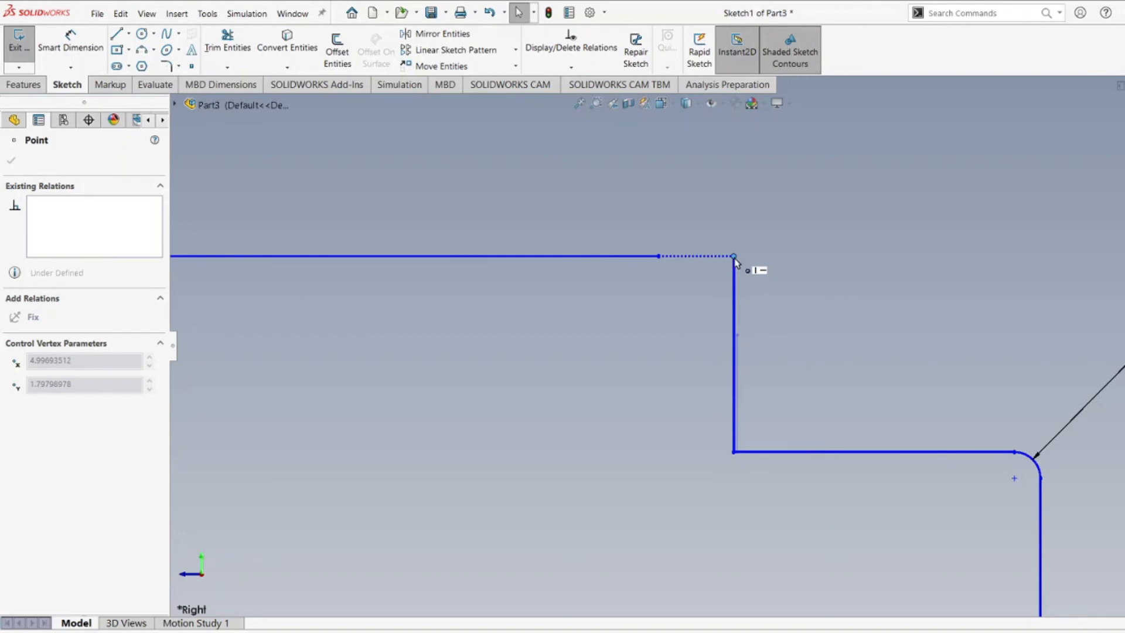
drag(736, 262, 736, 258)
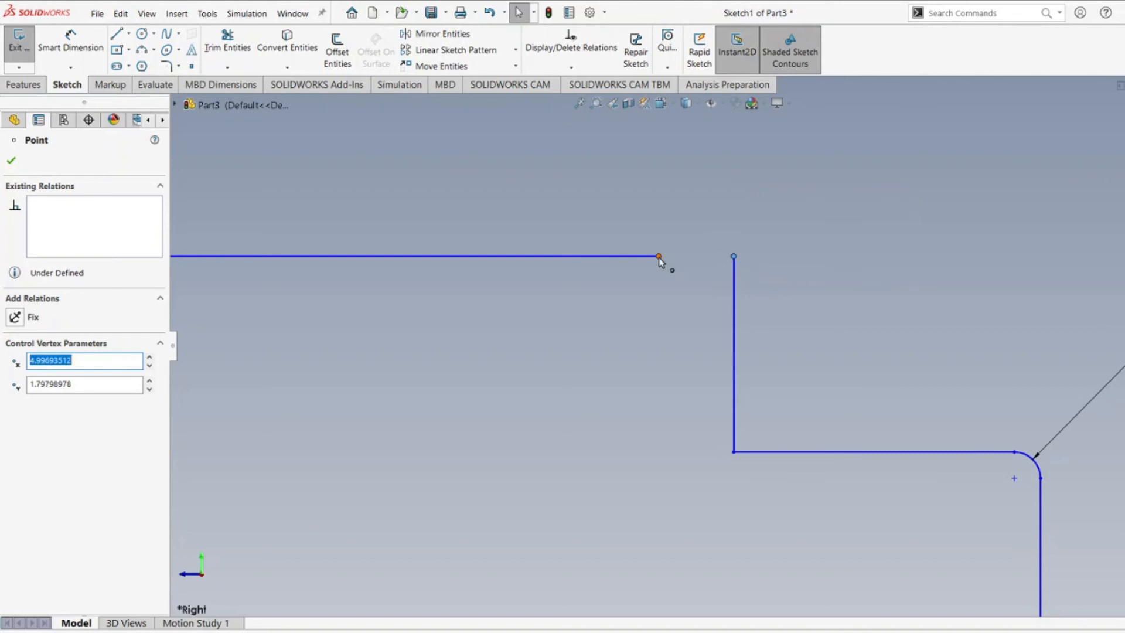
drag(658, 258, 737, 263)
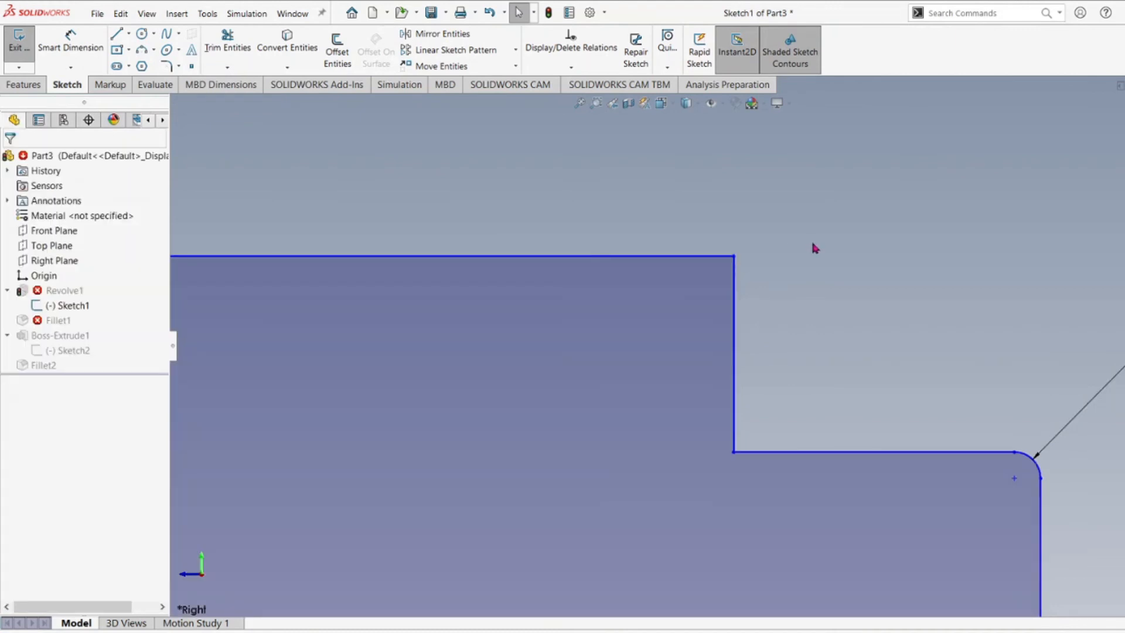
key(f)
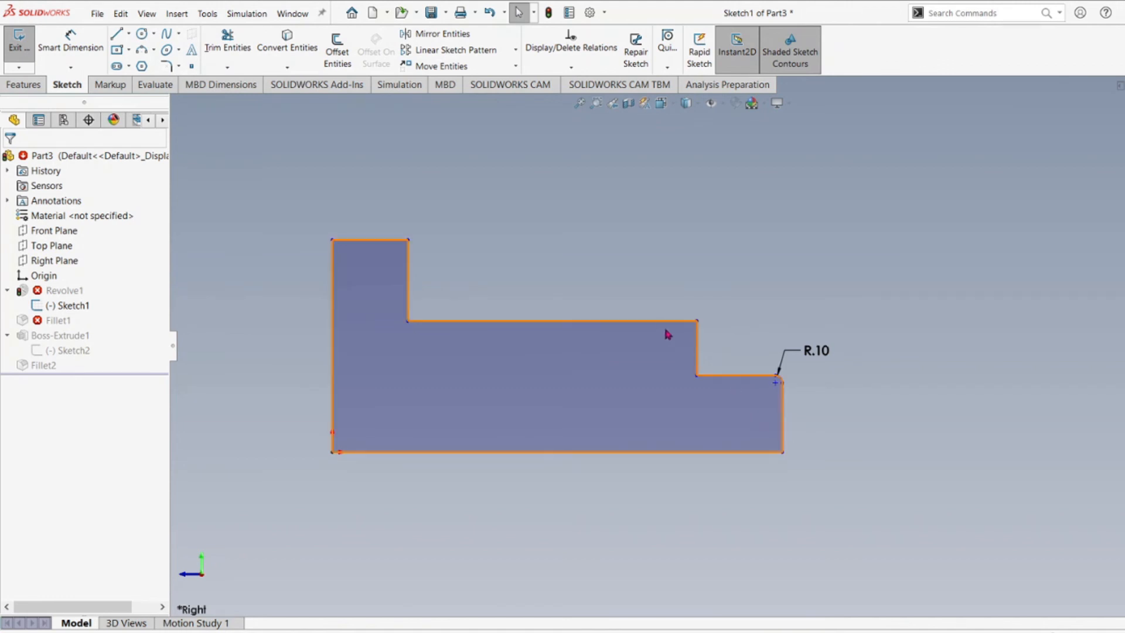
- Reshape the stepped profile by moving its lines freely, extending the smallest shaft section outward with an end line about 1.15 in long
mouse_move(648, 322)
mouse_down()
mouse_move(632, 243)
mouse_move(616, 286)
mouse_up()
drag(408, 268, 501, 271)
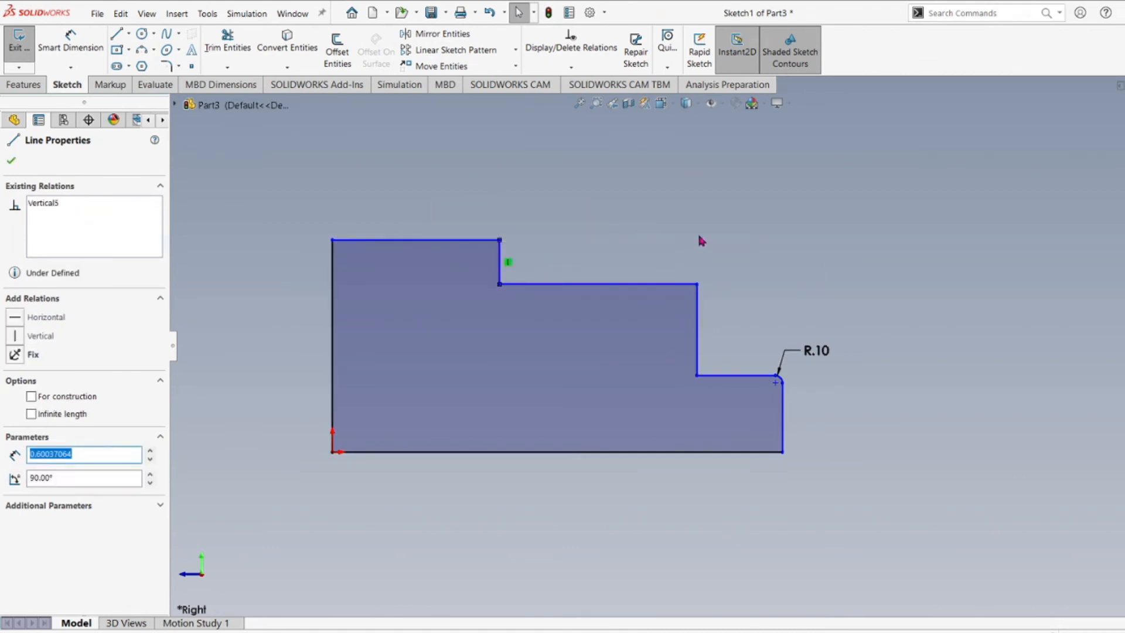
click(597, 246)
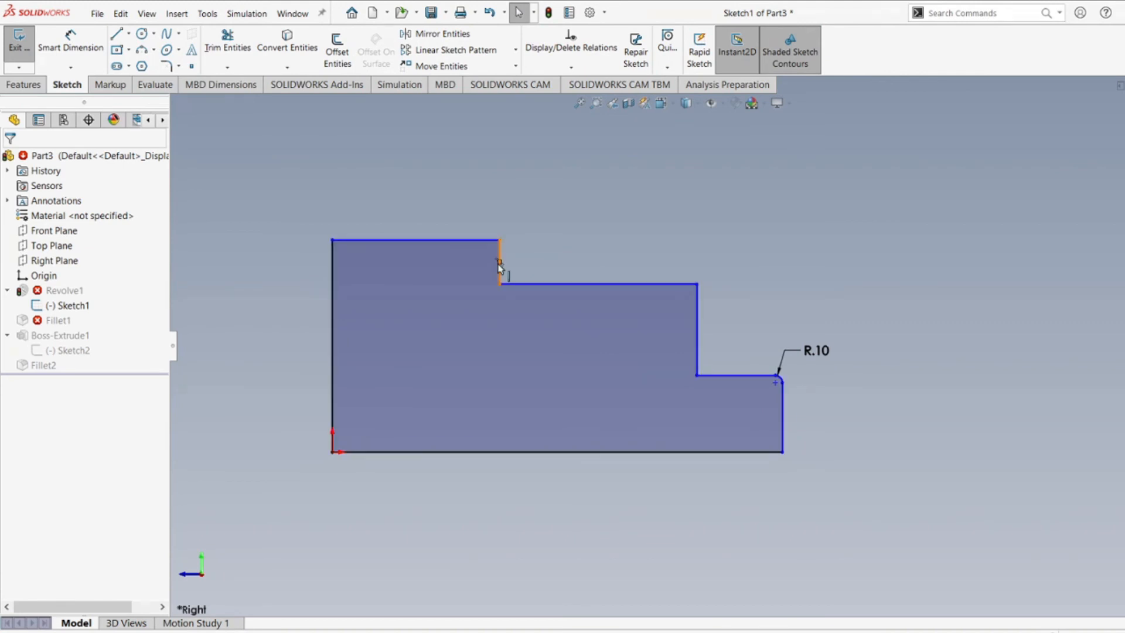
drag(499, 271, 413, 272)
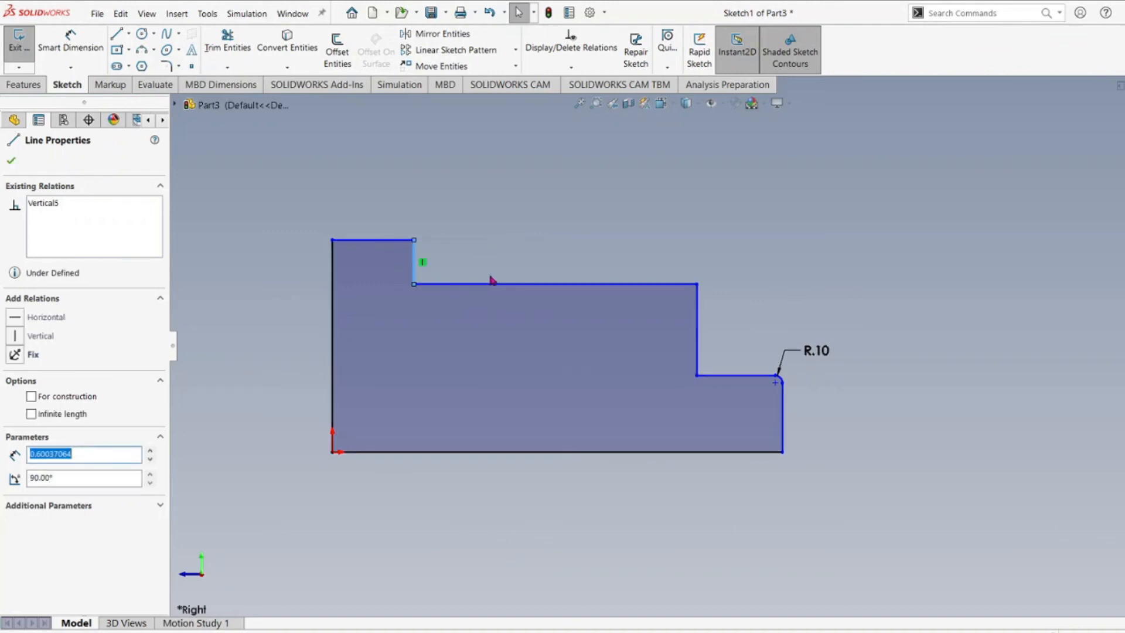
drag(519, 285, 515, 318)
mouse_move(744, 376)
mouse_down()
mouse_move(736, 347)
mouse_move(738, 369)
mouse_move(737, 359)
mouse_up()
drag(784, 418, 996, 417)
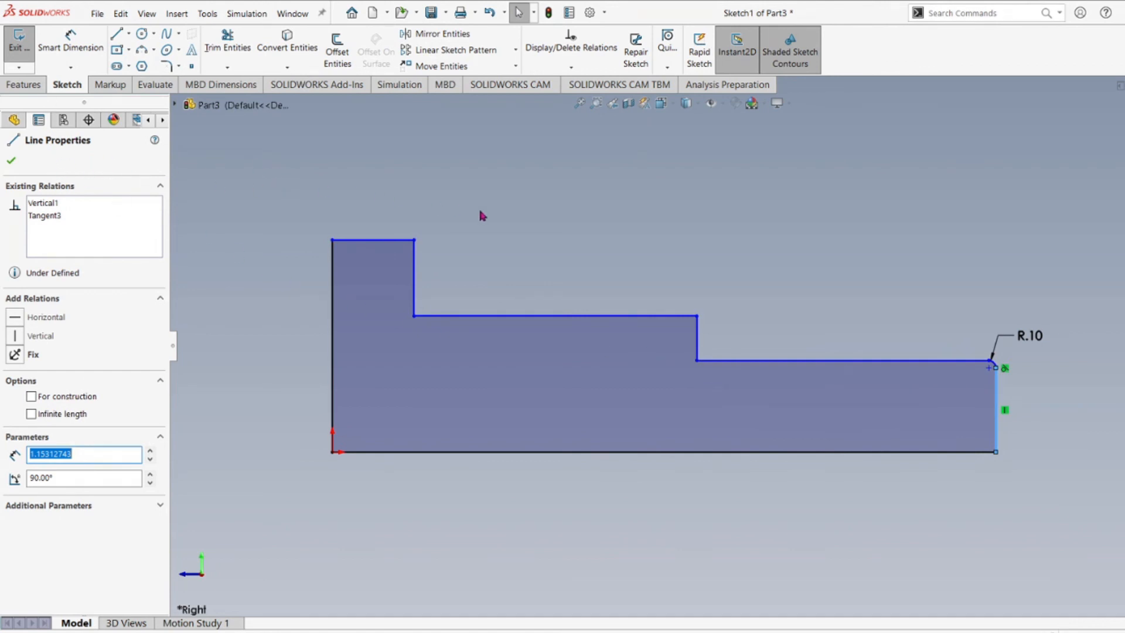
- Rebuild the model to leave the profile sketch and regenerate the revolved part, then view it in 3D
click(550, 14)
scroll(673, 276, down, 3)
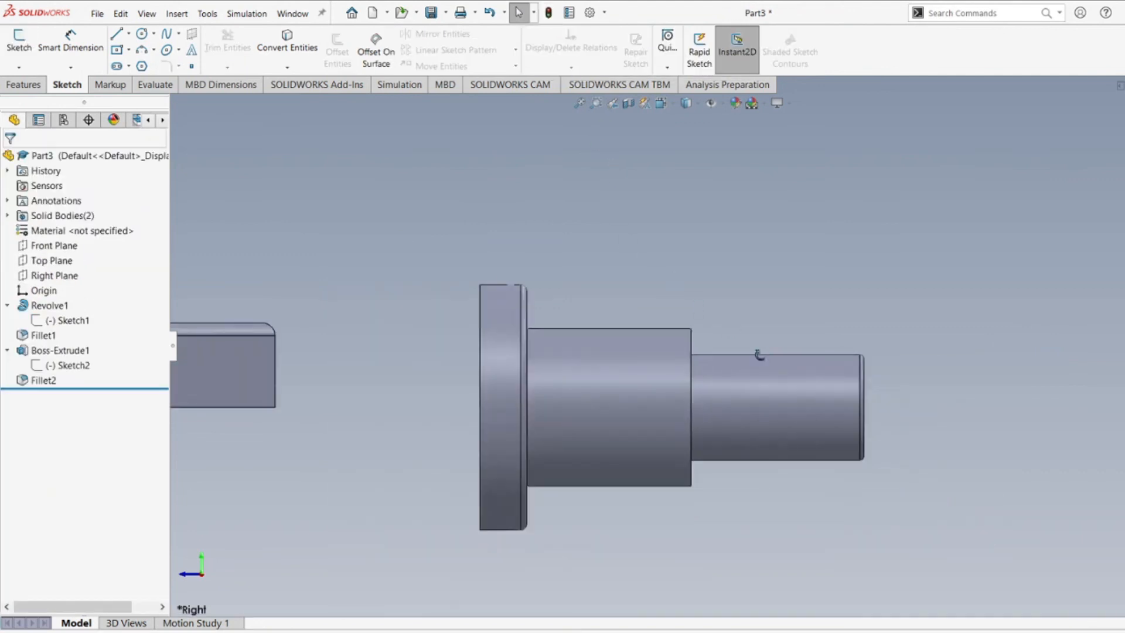
middle_drag(759, 355, 720, 377)
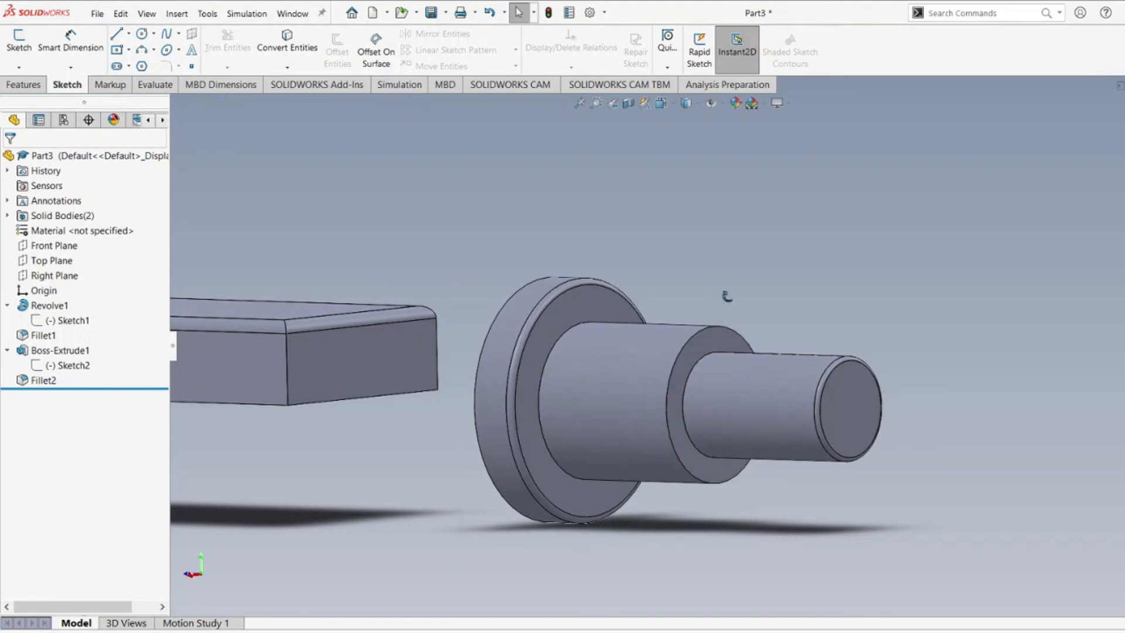
- Add a 0.30 in symmetric fillet feature to the circular edge where the middle cylinder meets the flange
scroll(732, 351, down, 6)
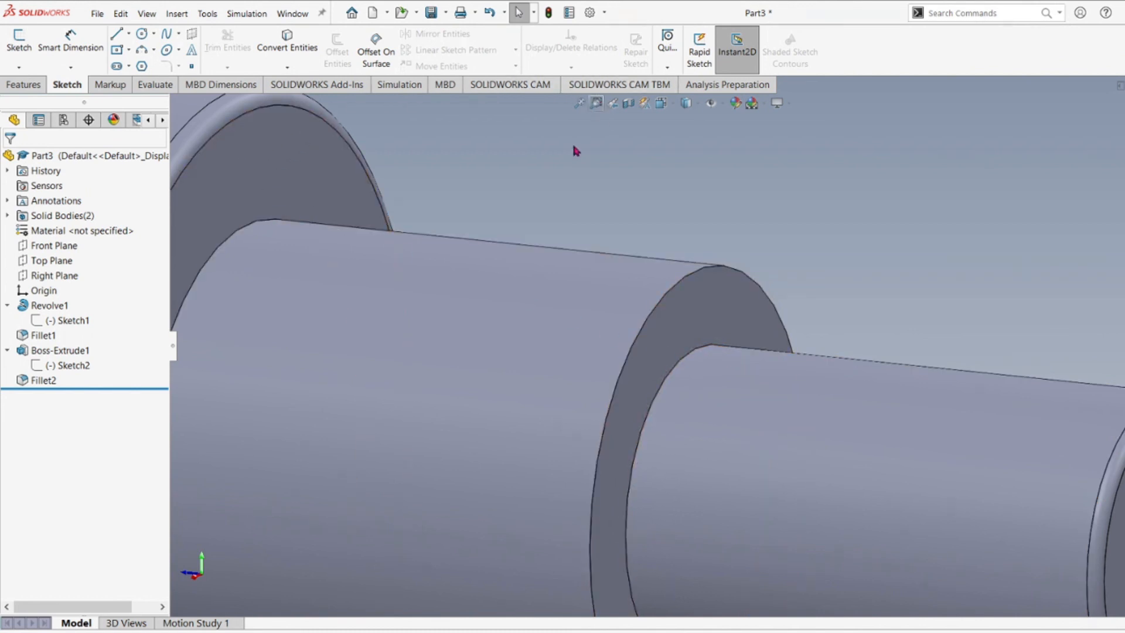
click(22, 85)
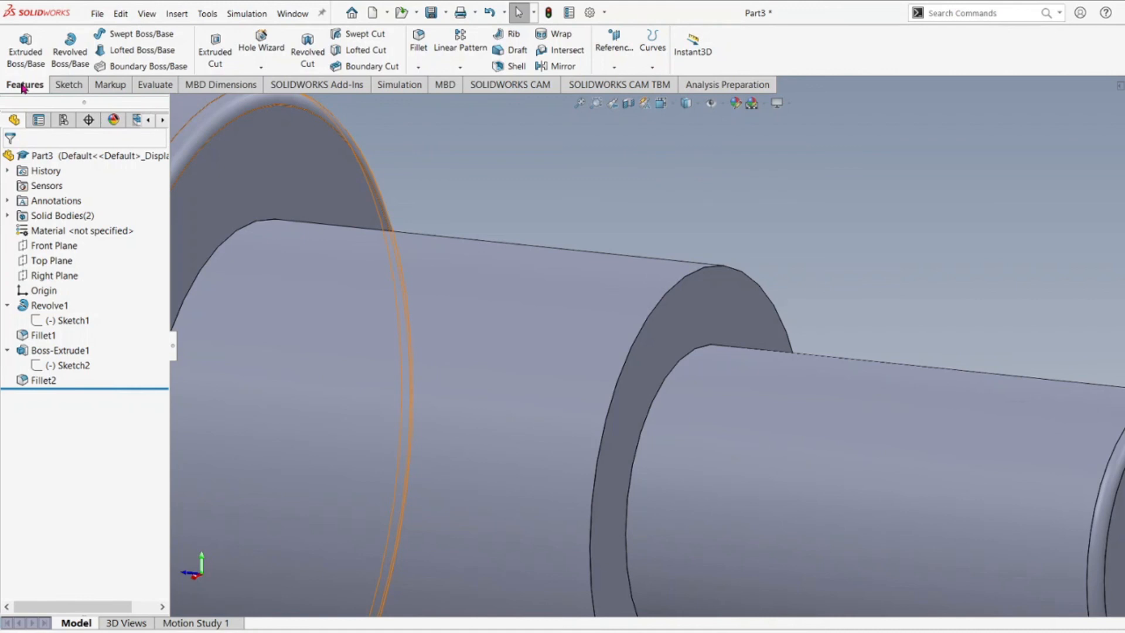
click(418, 46)
key(f)
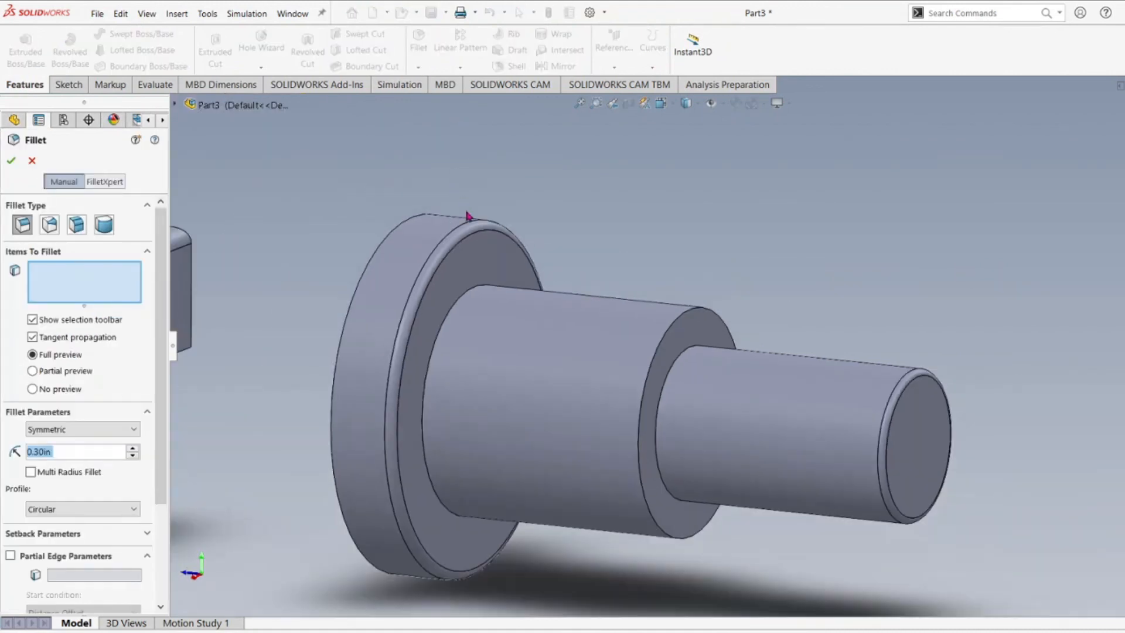
click(473, 293)
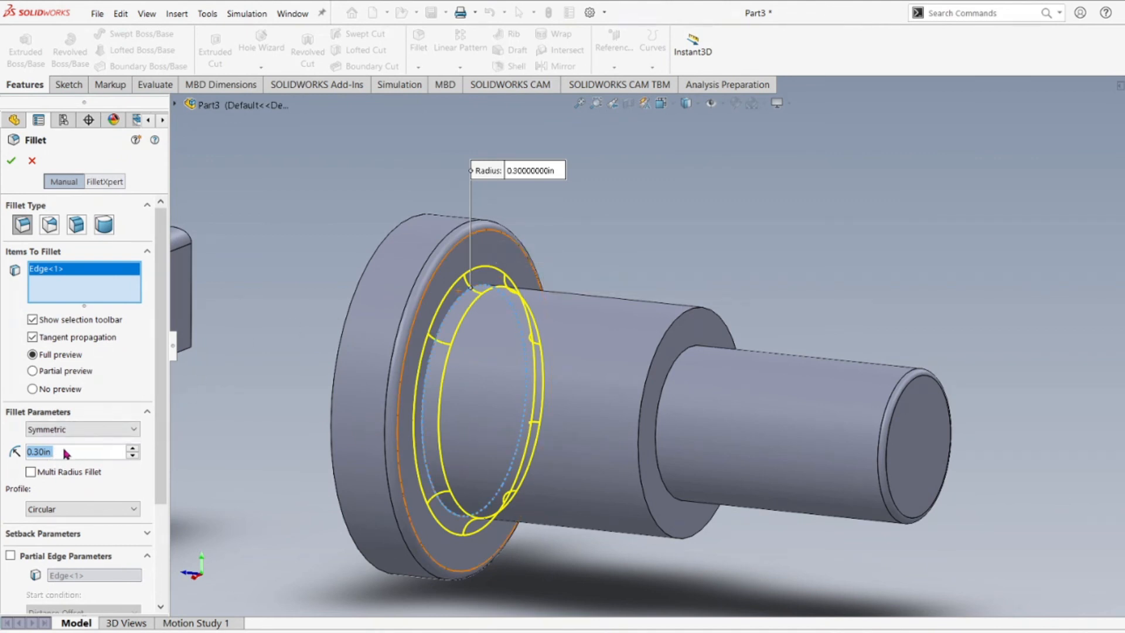
middle_drag(457, 363, 401, 257)
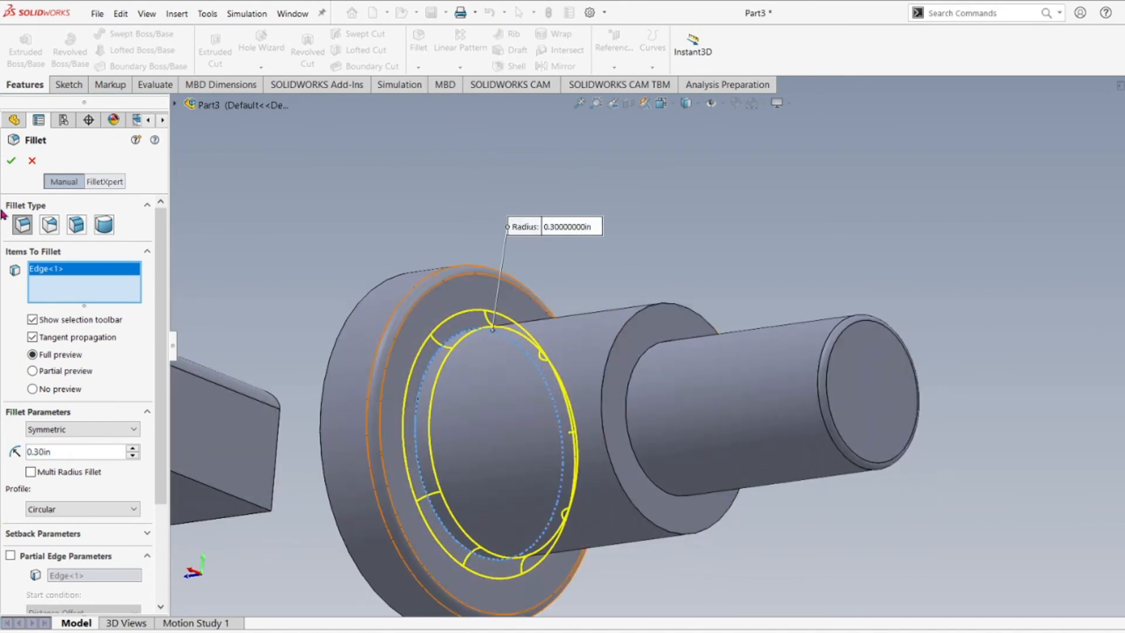
click(10, 163)
- Examine the new fillet face beside the flange and locate its feature and the revolve's profile sketch in the feature tree
middle_drag(396, 350, 462, 405)
scroll(514, 384, up, 3)
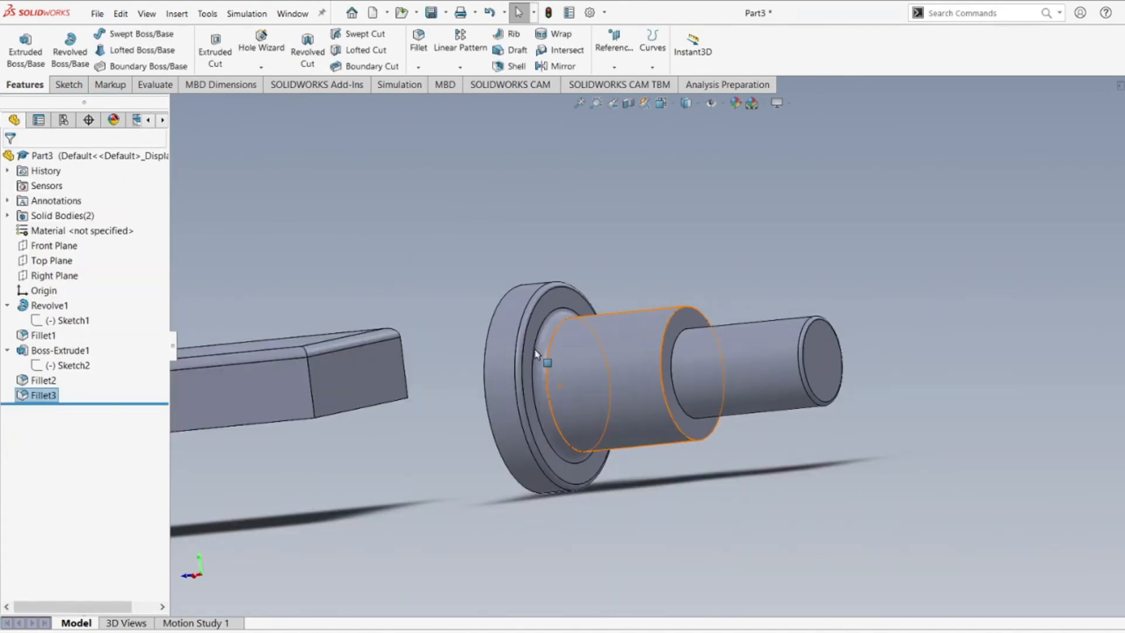
scroll(605, 346, down, 3)
scroll(585, 345, down, 2)
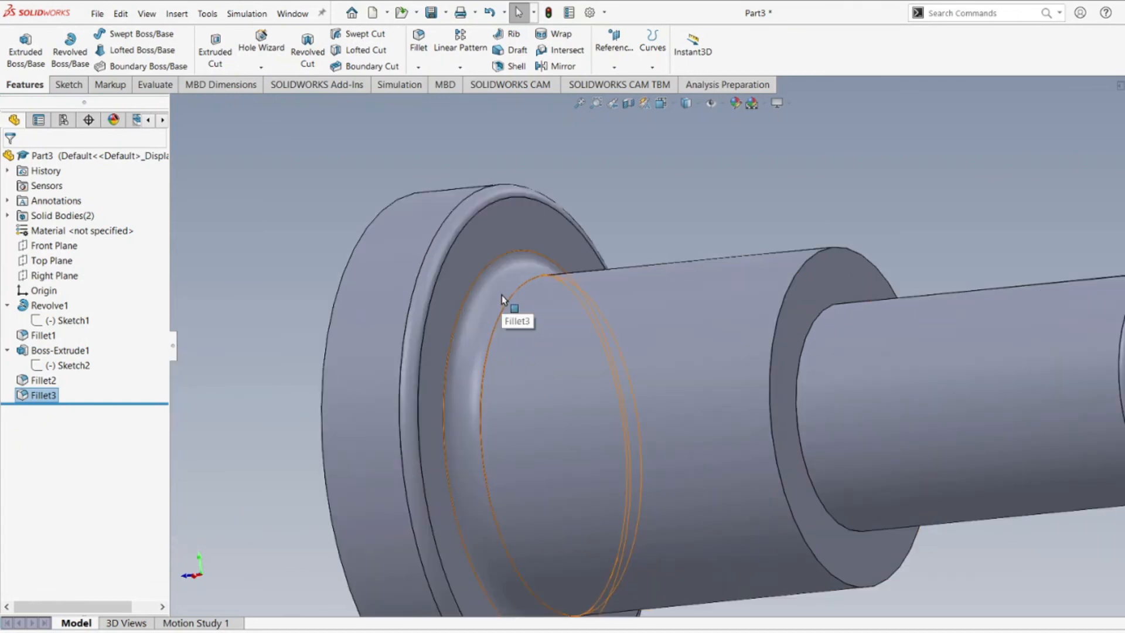
click(498, 299)
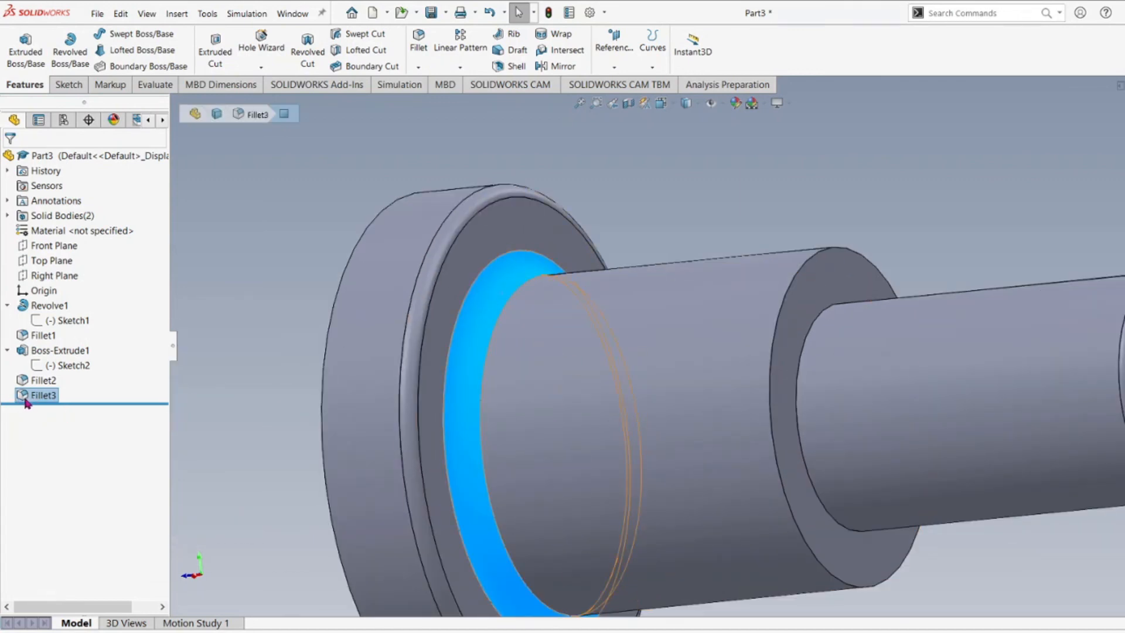
click(65, 326)
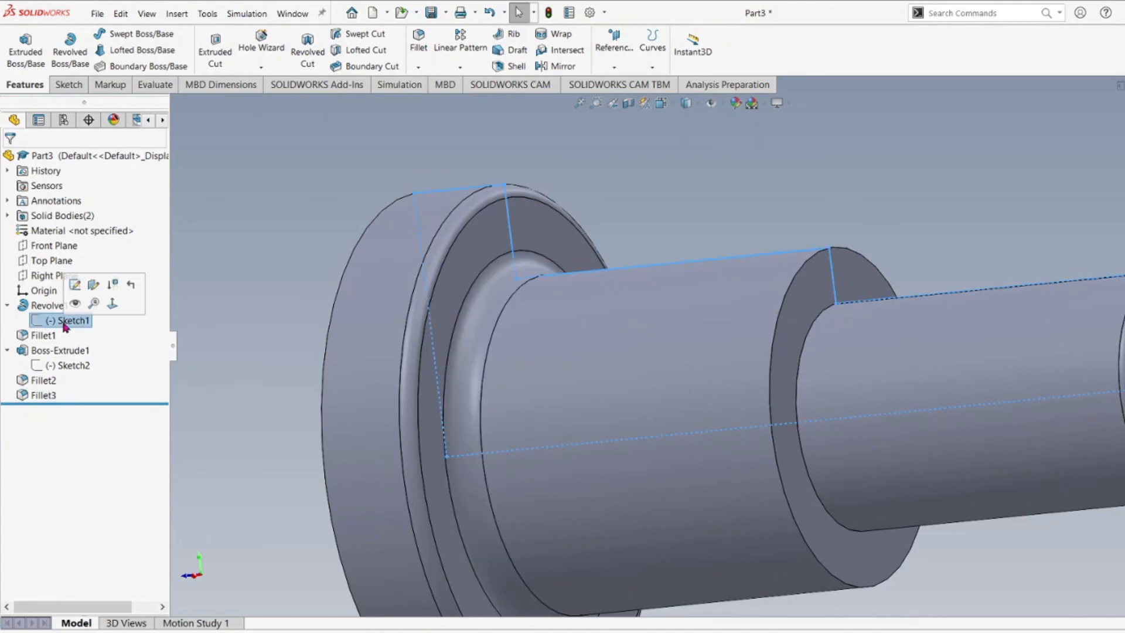
click(231, 331)
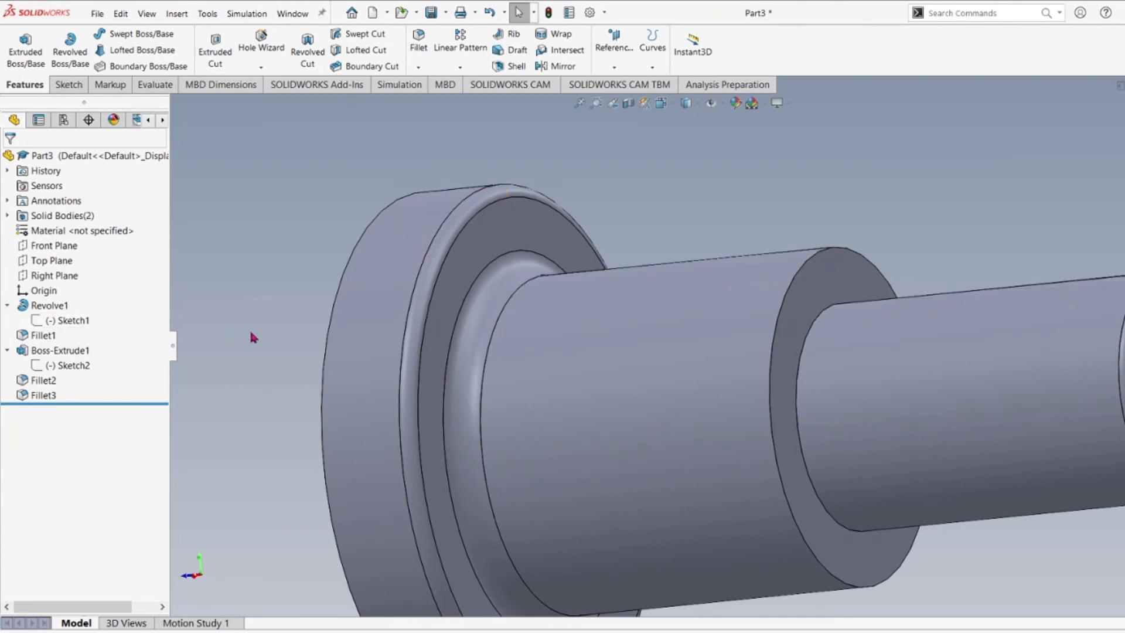
- Show the revolve's profile sketch over the model to compare its corner with the flange fillet face, and hide the sketch again
right_click(67, 326)
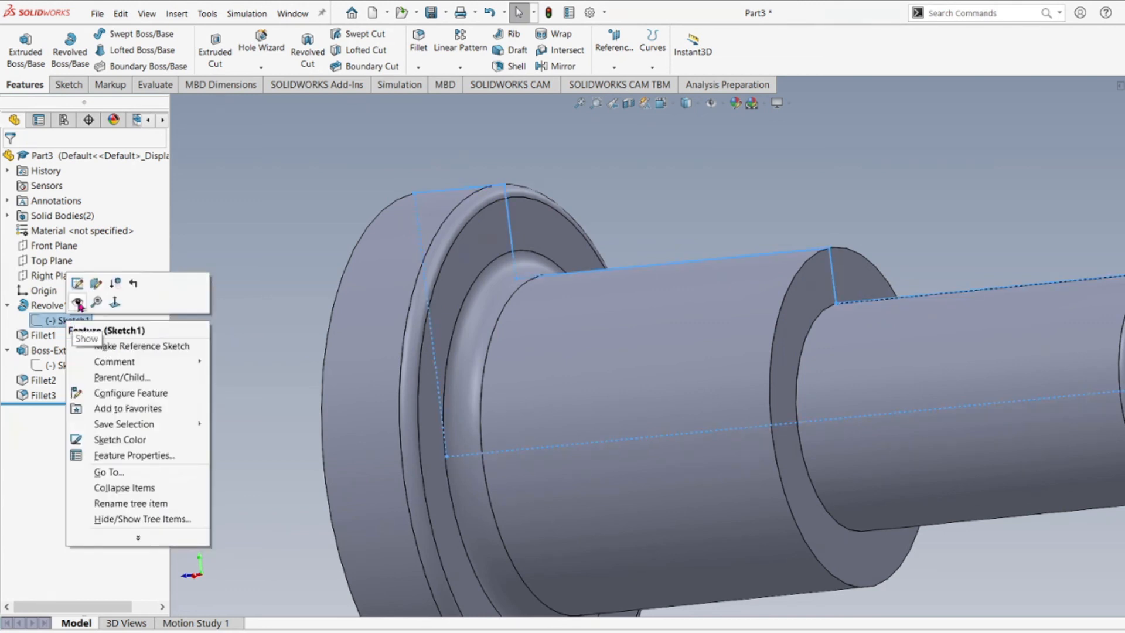
click(78, 303)
scroll(541, 324, down, 5)
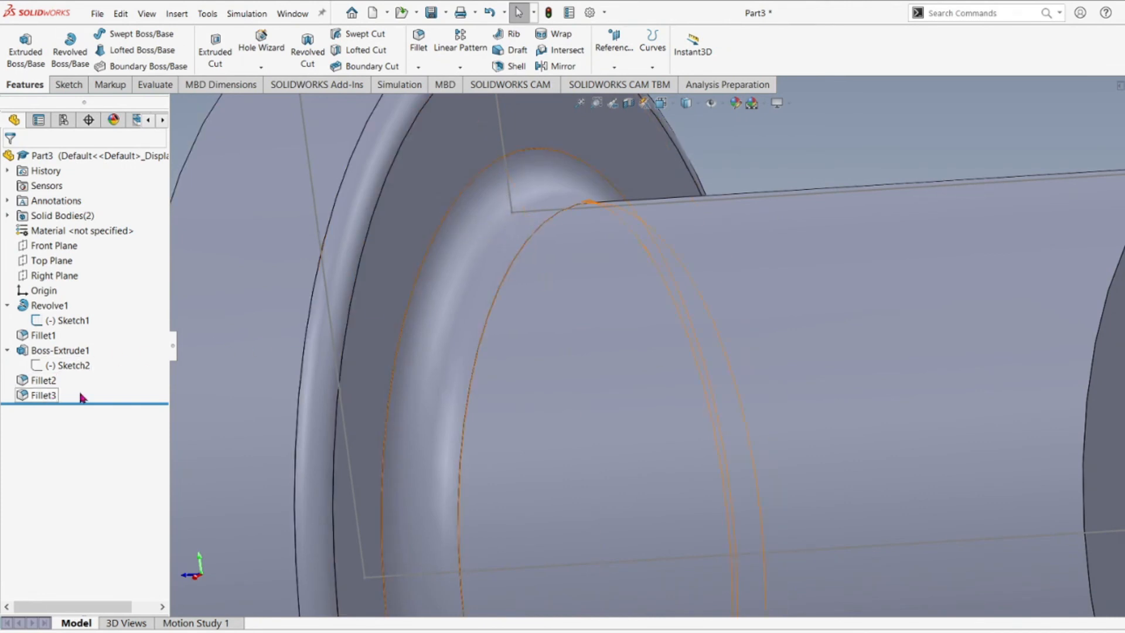
click(464, 259)
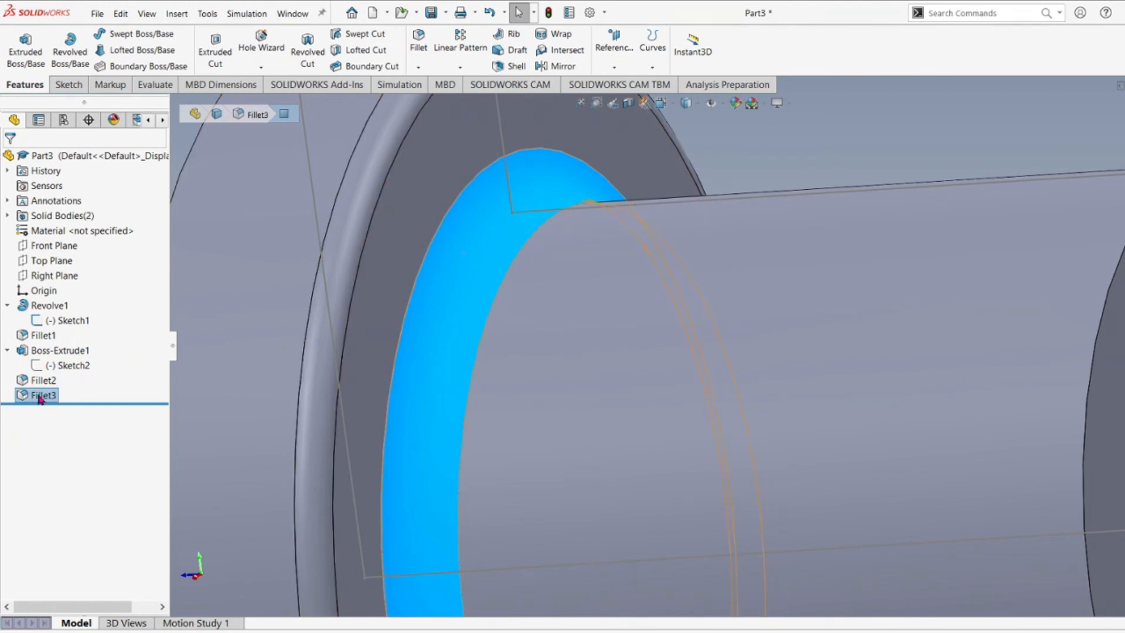
scroll(316, 404, up, 5)
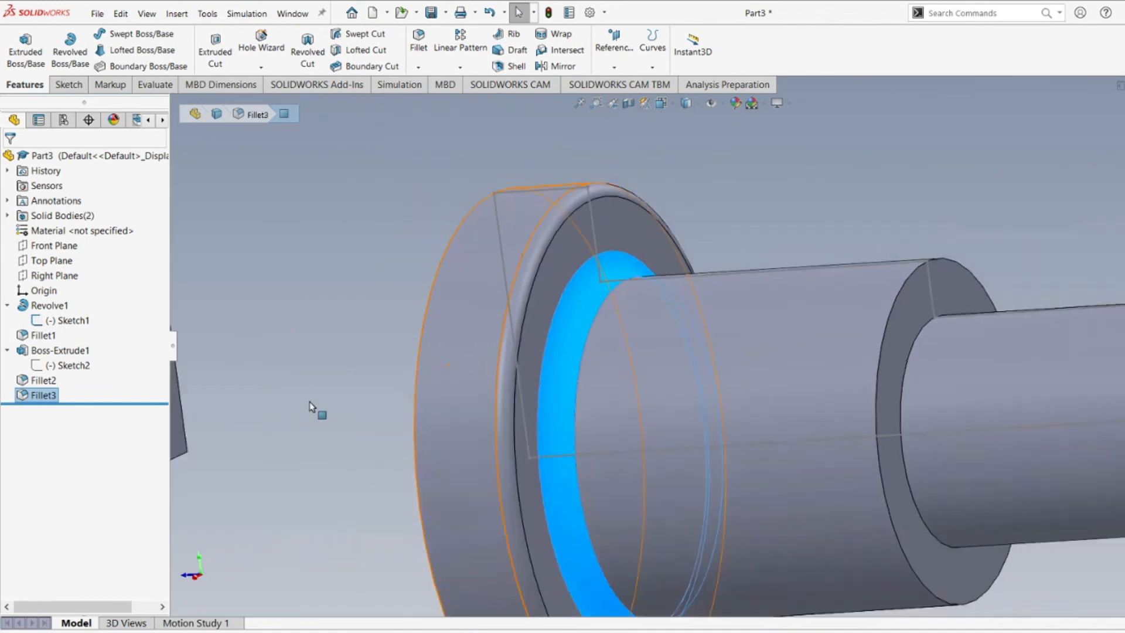
click(430, 370)
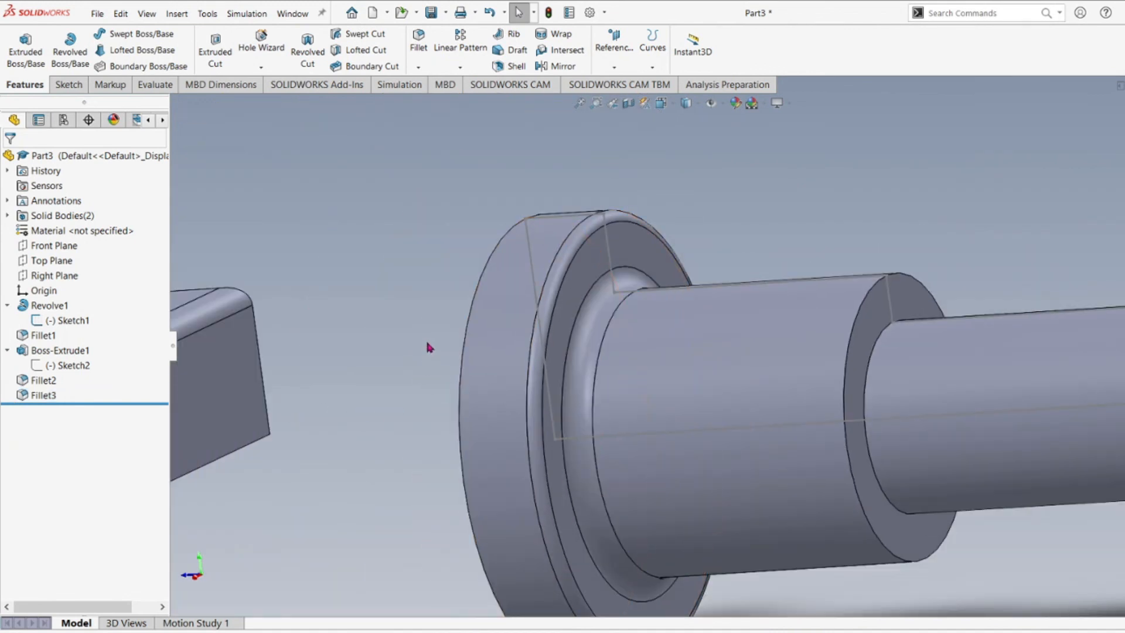
right_click(68, 326)
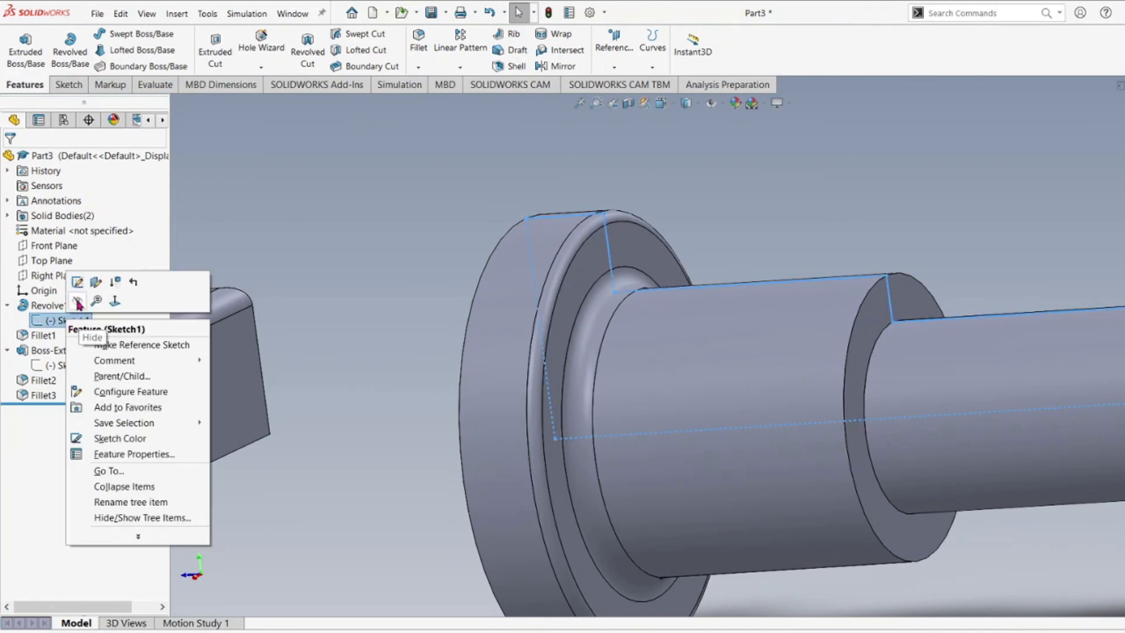
click(78, 302)
- Collapse the extrusion and the revolve in the feature tree so only the features are listed, with both bodies in view
scroll(462, 416, up, 3)
mouse_move(467, 430)
middle_down()
mouse_move(515, 402)
mouse_move(648, 388)
mouse_move(636, 492)
mouse_move(590, 455)
mouse_move(533, 445)
middle_up()
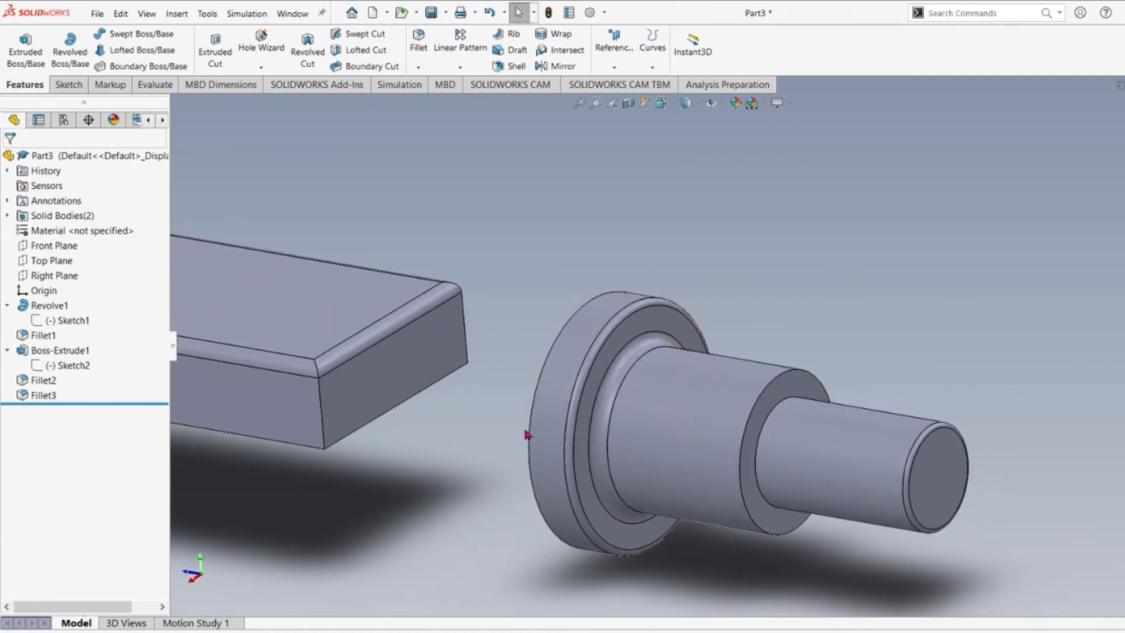
scroll(509, 428, down, 3)
scroll(567, 423, up, 3)
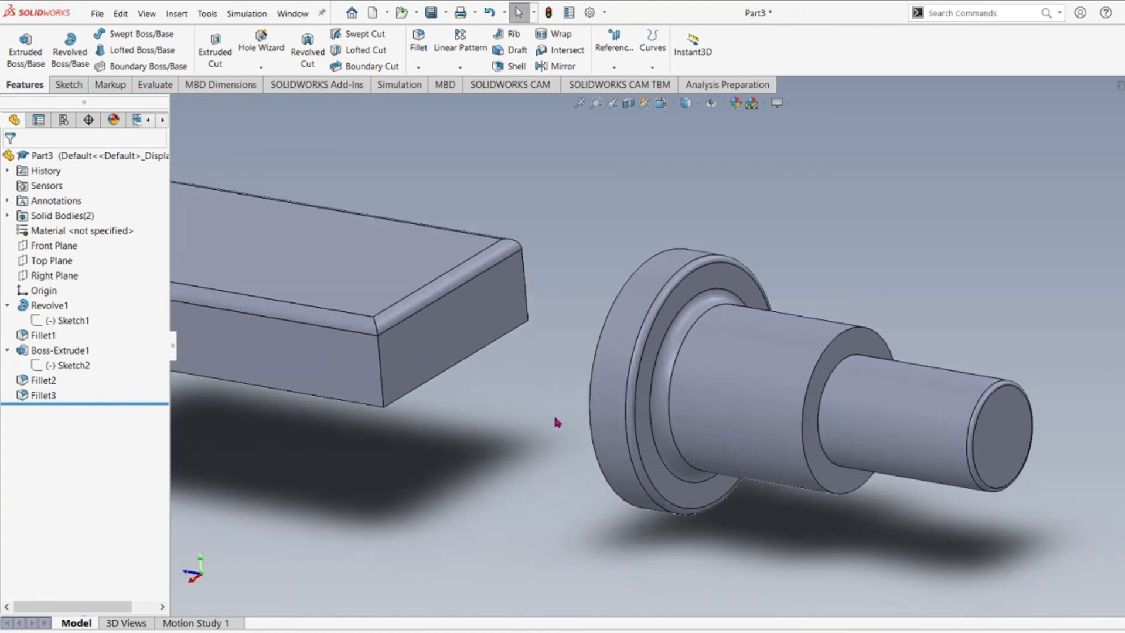
scroll(567, 423, down, 2)
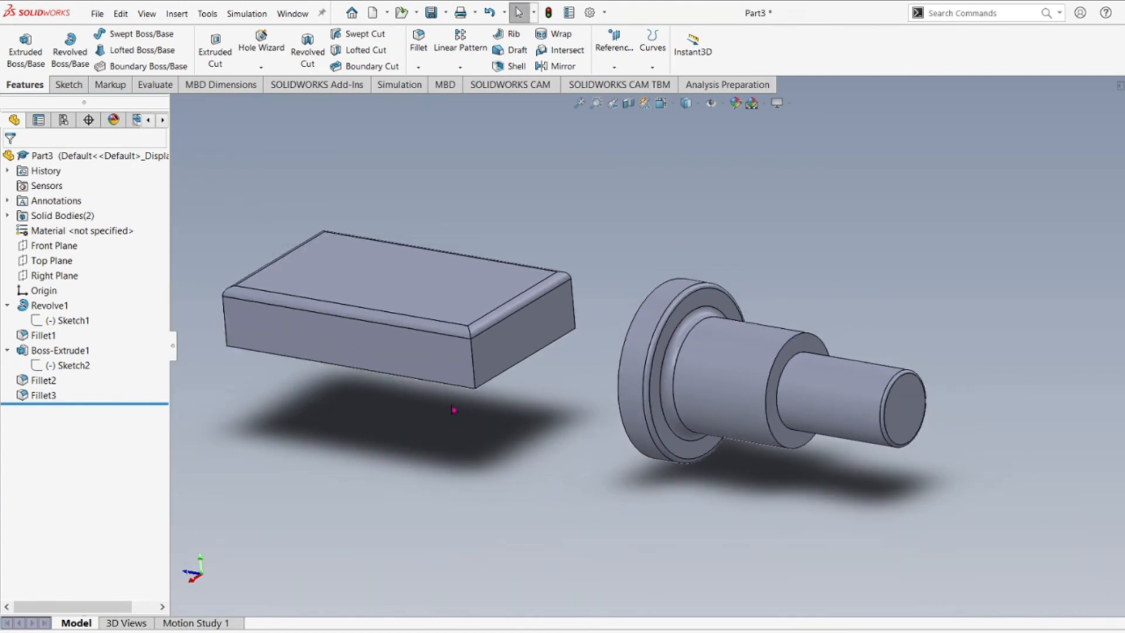
click(7, 352)
click(7, 305)
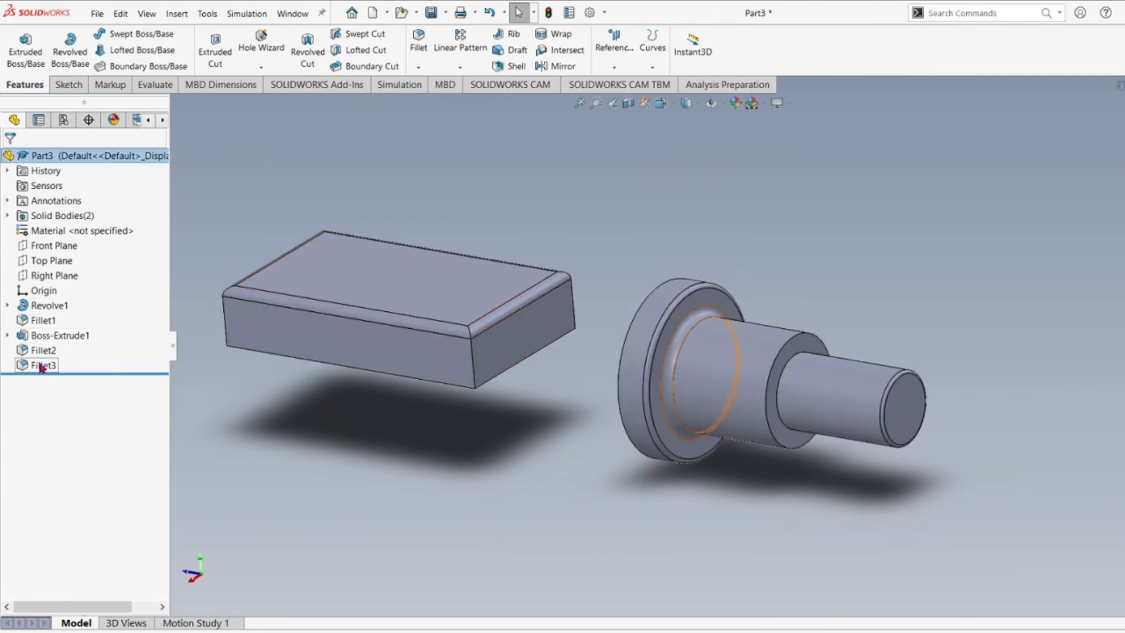
- Expand the revolve briefly to check its sketch against the separate fillet features, collapse it, and view both bodies
click(8, 305)
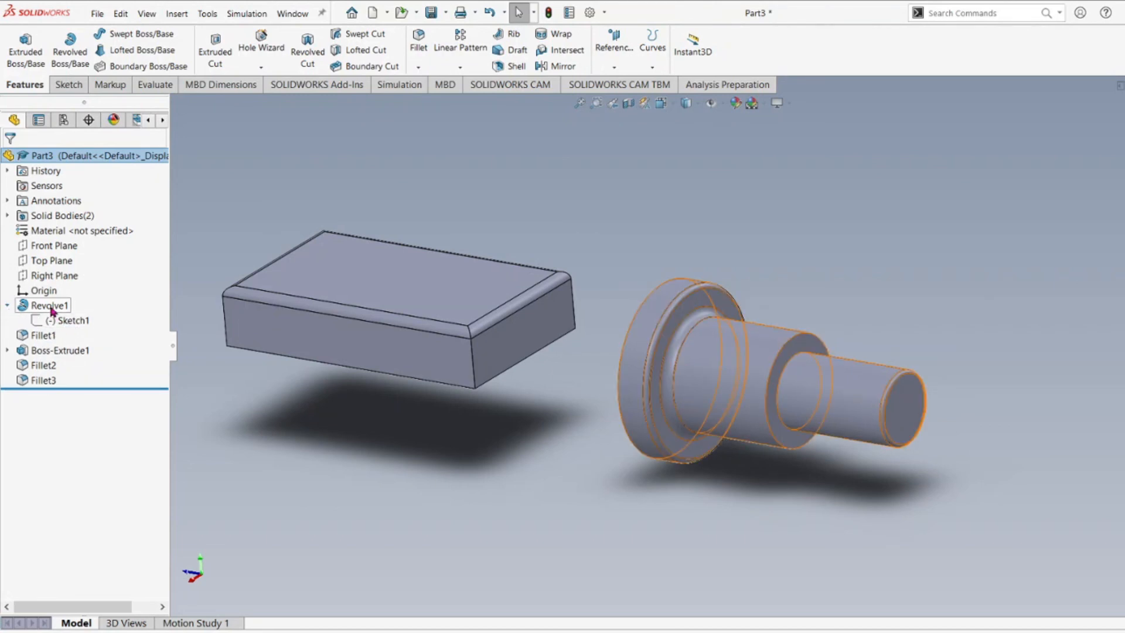
click(7, 305)
middle_drag(502, 389, 502, 426)
scroll(494, 419, up, 2)
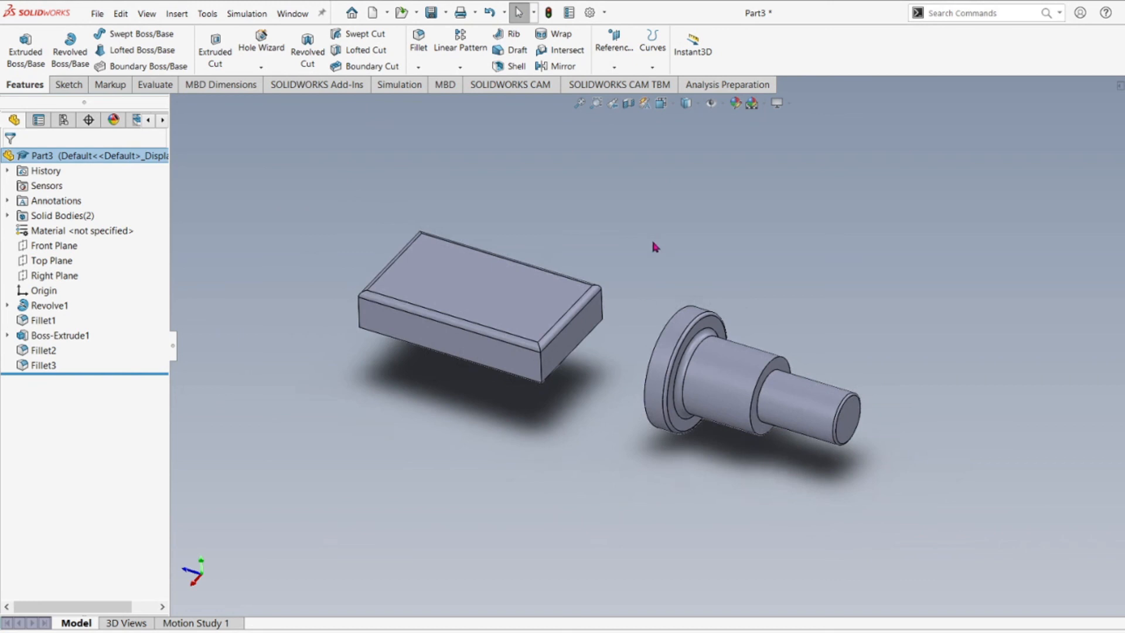
scroll(652, 242, down, 2)
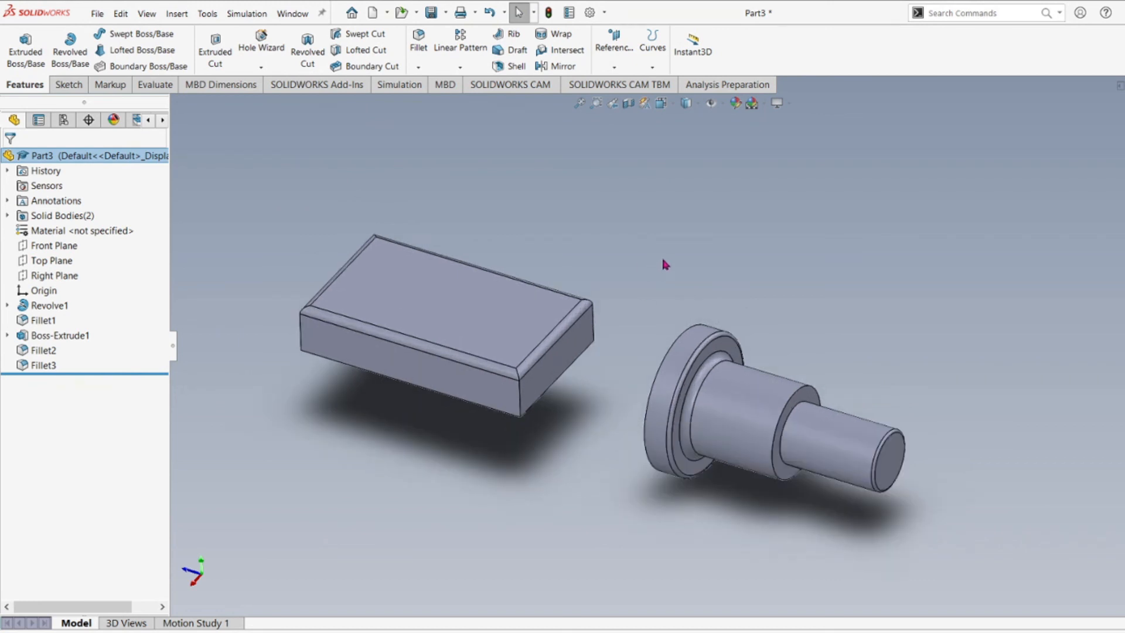